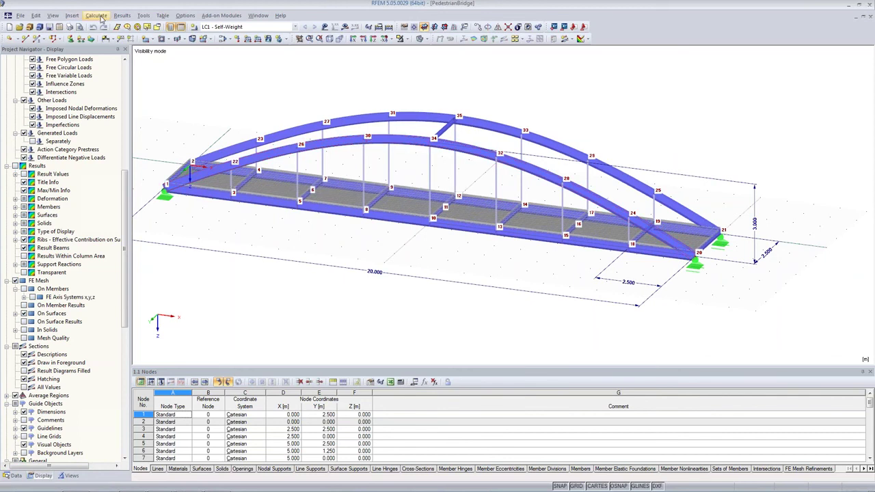
Step: Set the arch rise parameter "stich" to 4 m and apply it to the bridge model
click(36, 15)
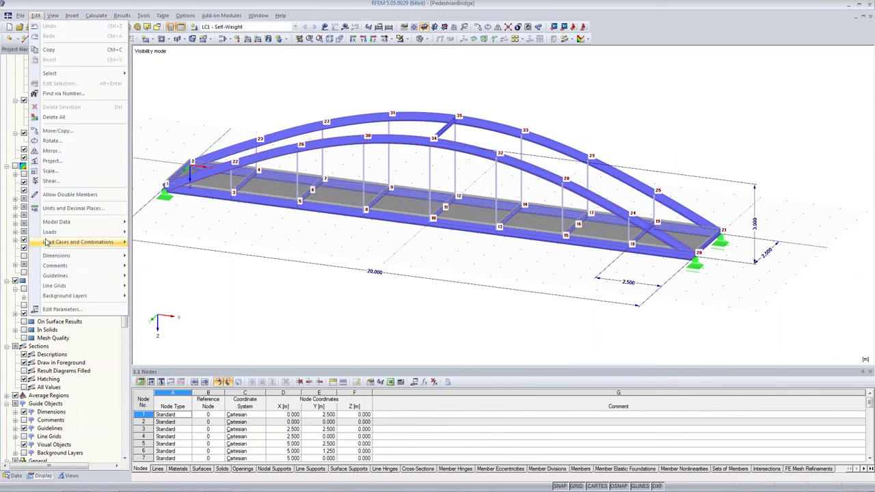
click(62, 309)
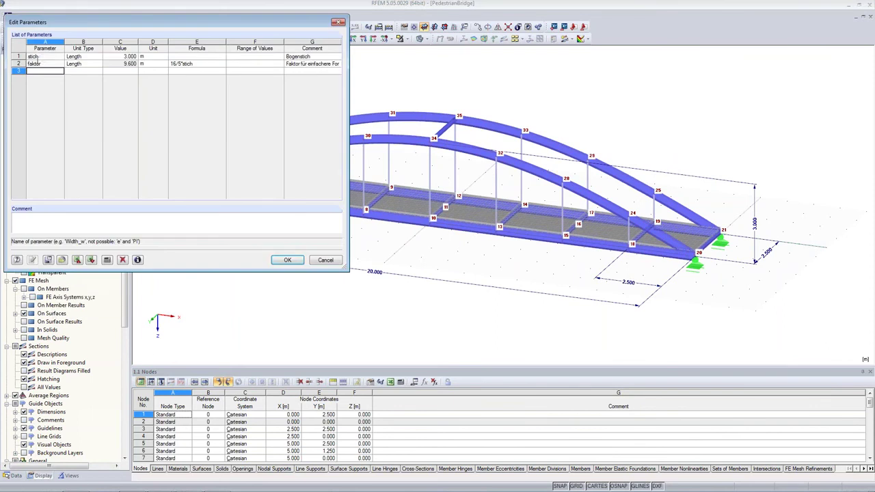
double_click(40, 56)
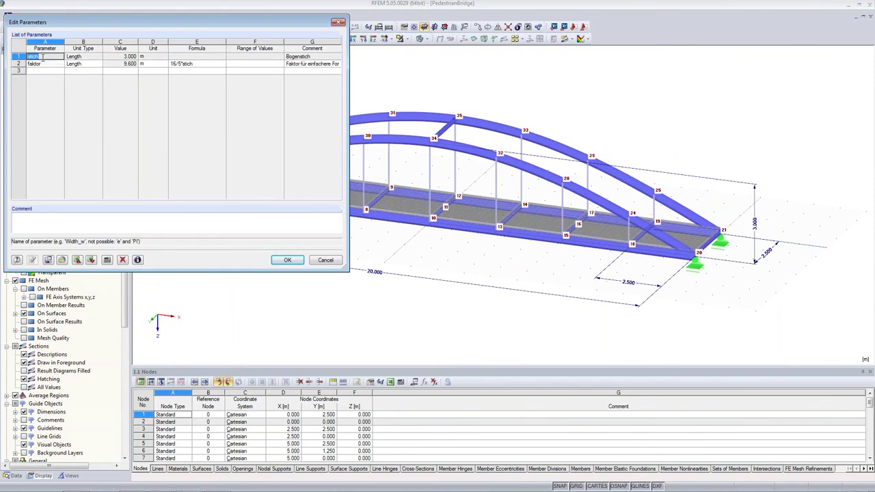
key(End)
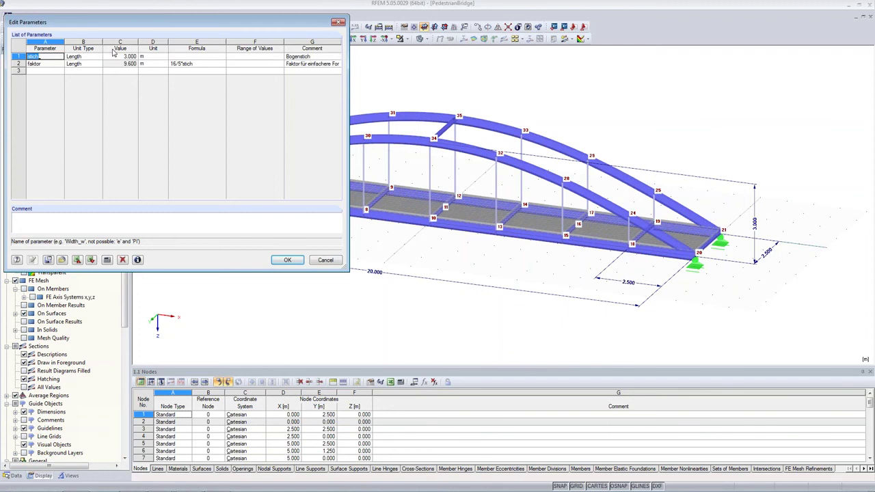
key(Tab)
key(Tab)
text(4)
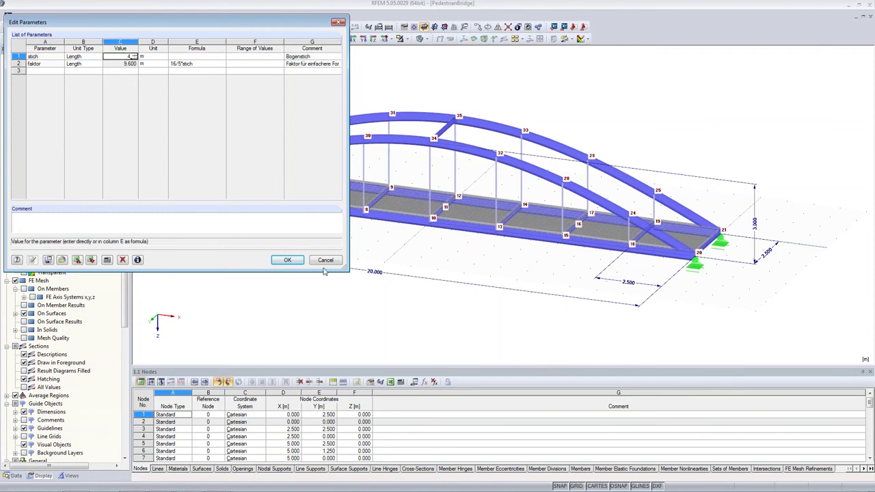
click(281, 262)
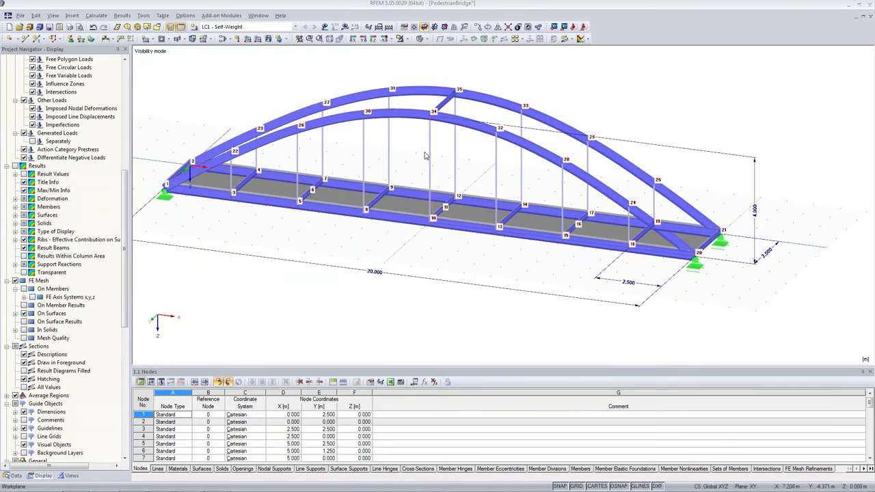
Step: Set the arch rise parameter "stich" to 3 m and apply it to the bridge model
click(39, 17)
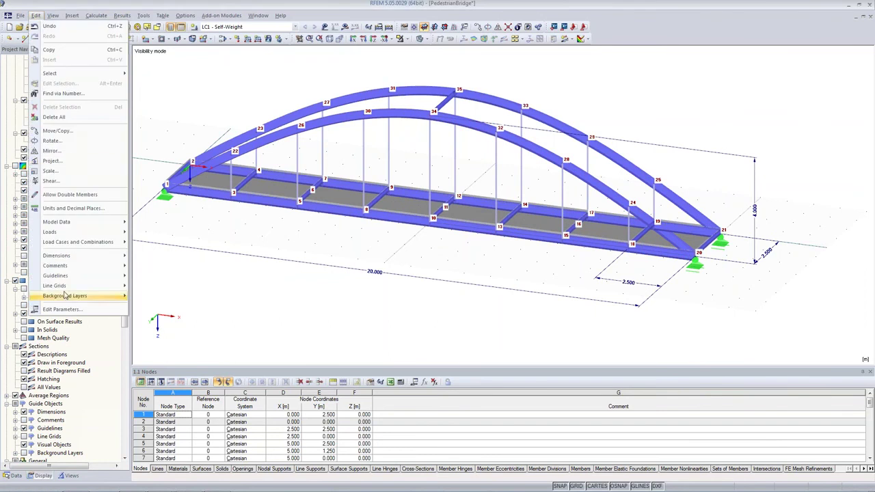
click(73, 311)
click(120, 56)
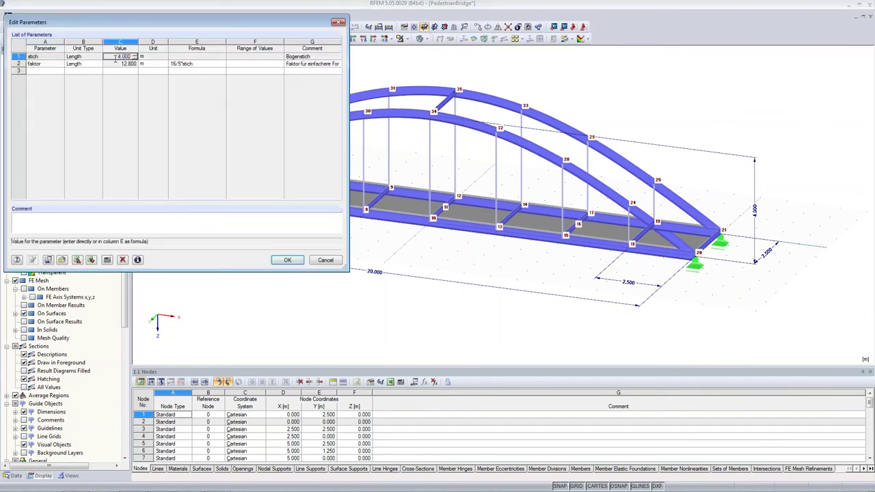
text(3)
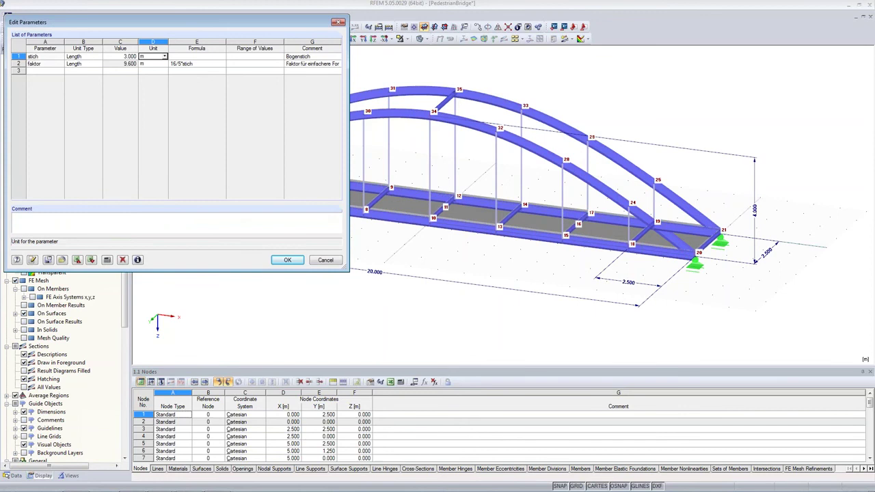
click(288, 260)
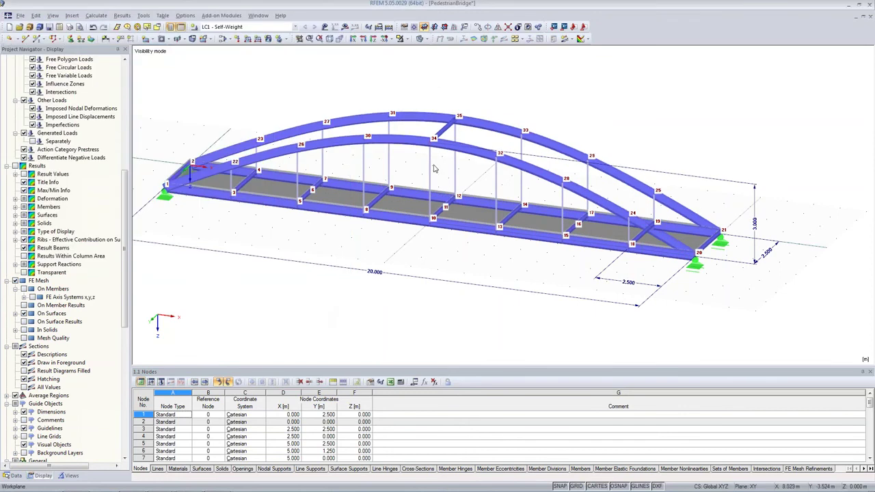
Step: Open the RF-DYNAM Pro dynamic analysis add-on module
scroll(434, 167, up, 1)
ctrl+middle_drag(423, 217, 449, 236)
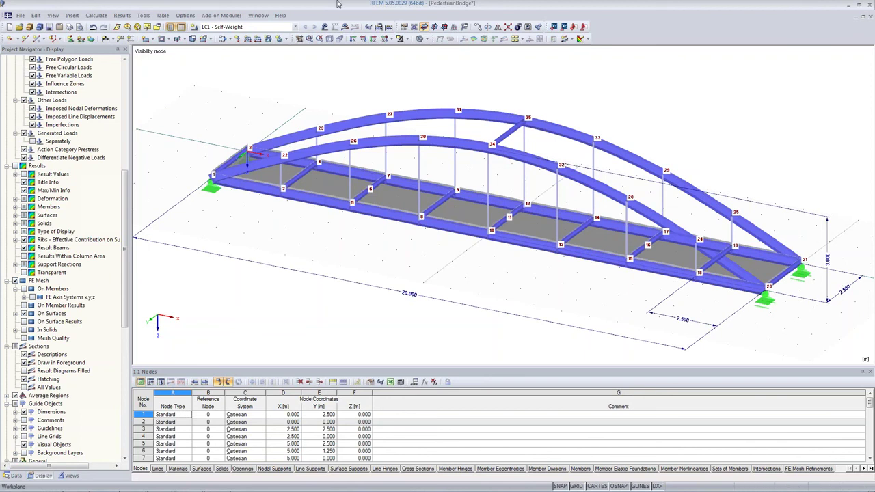
scroll(29, 405, down, 9)
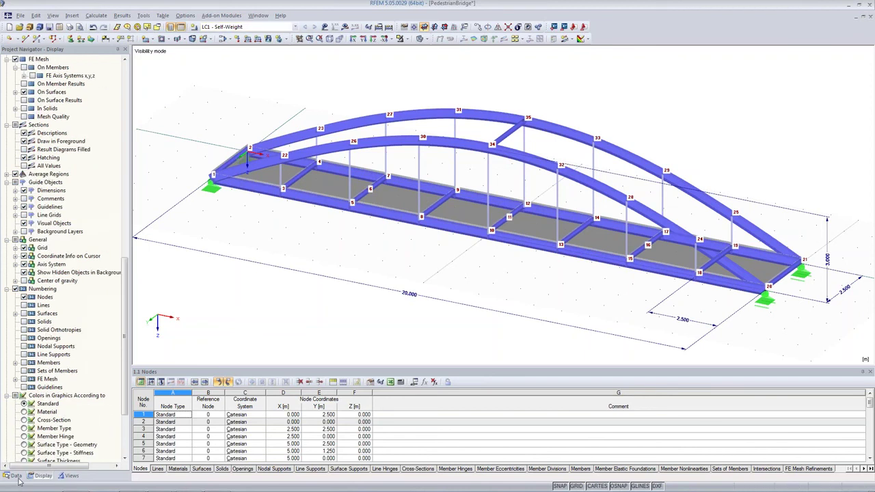
click(14, 475)
scroll(75, 328, up, 11)
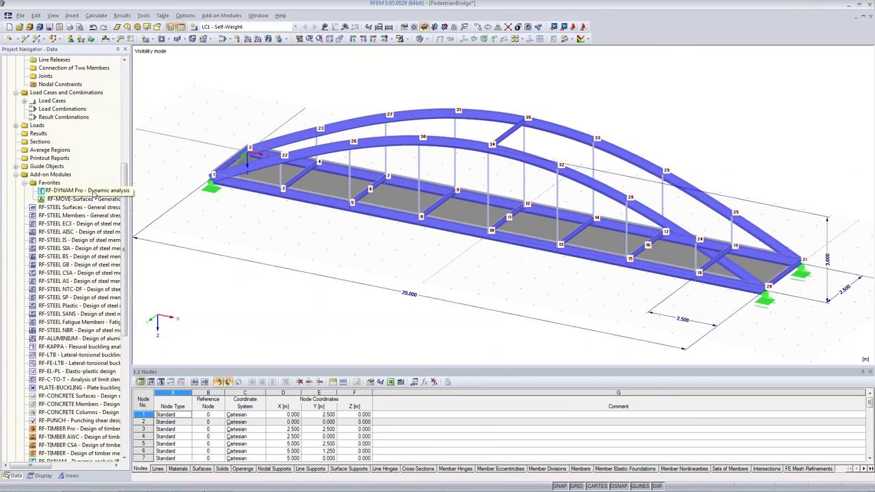
click(85, 192)
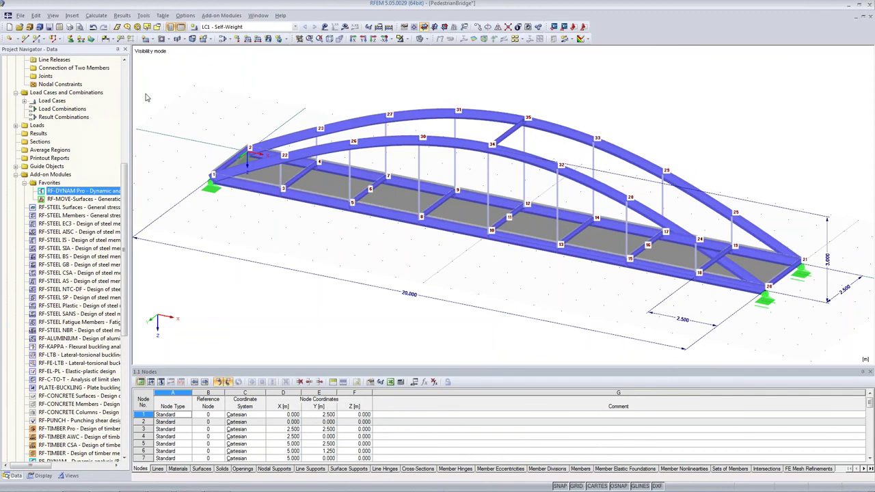
click(222, 15)
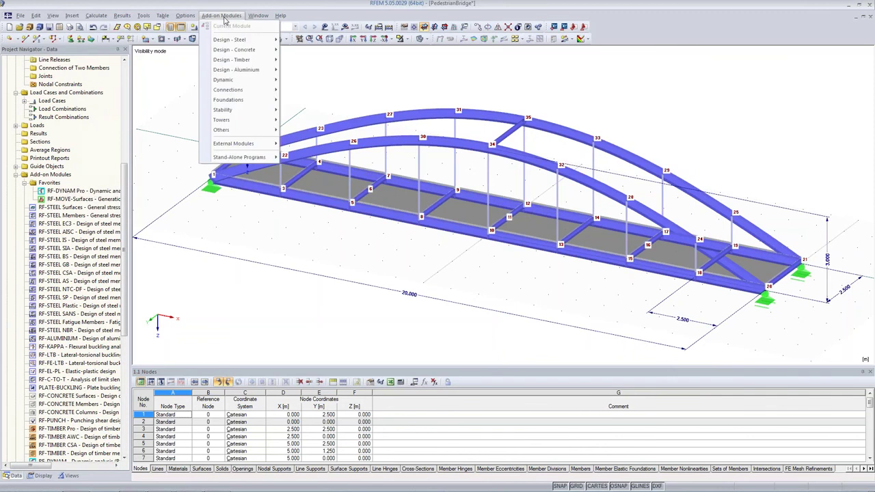
mouse_move(244, 80)
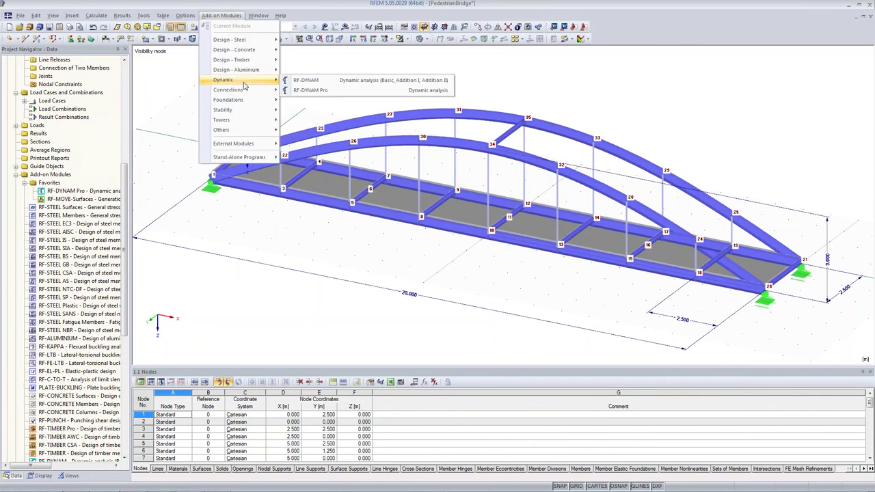
click(327, 91)
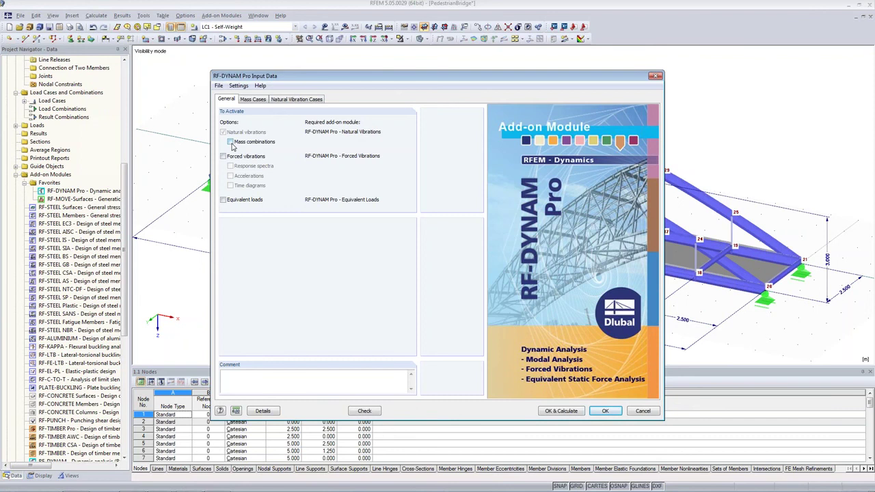
Step: Take the MC1 masses from the force components of load case LC1 - Self-Weight instead of the structure's self-weight, and calculate the masses
click(254, 100)
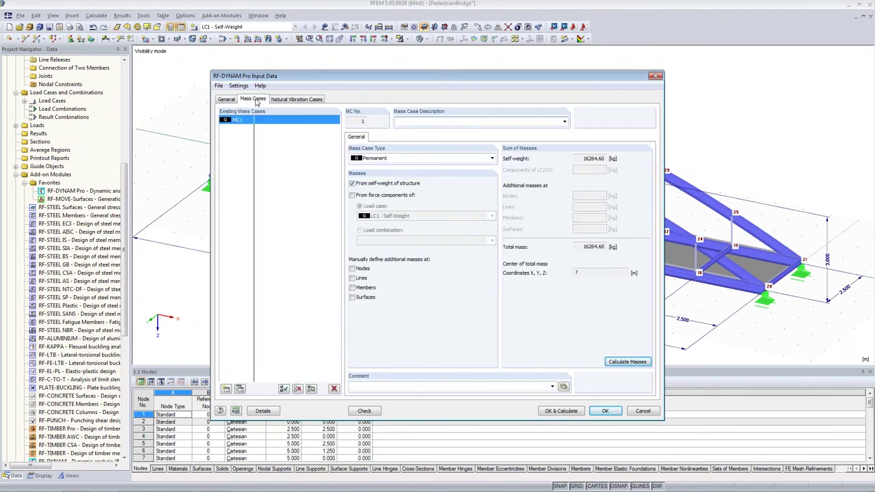
click(352, 195)
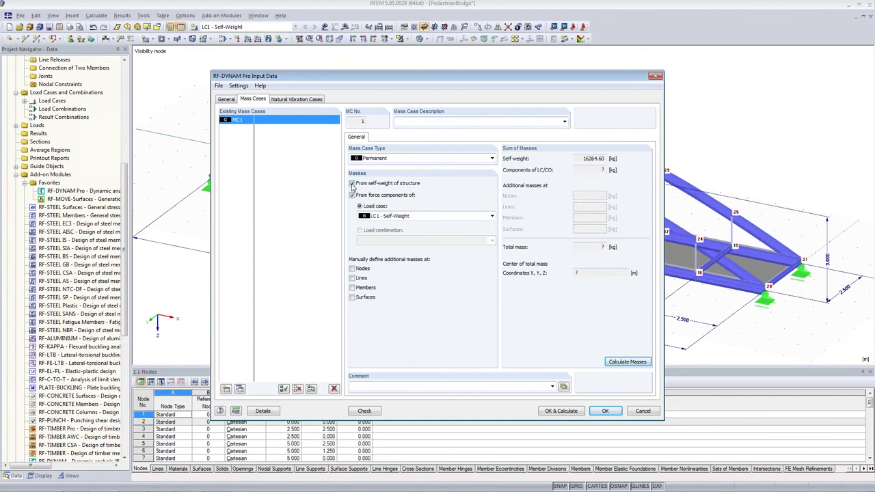
click(352, 183)
click(384, 216)
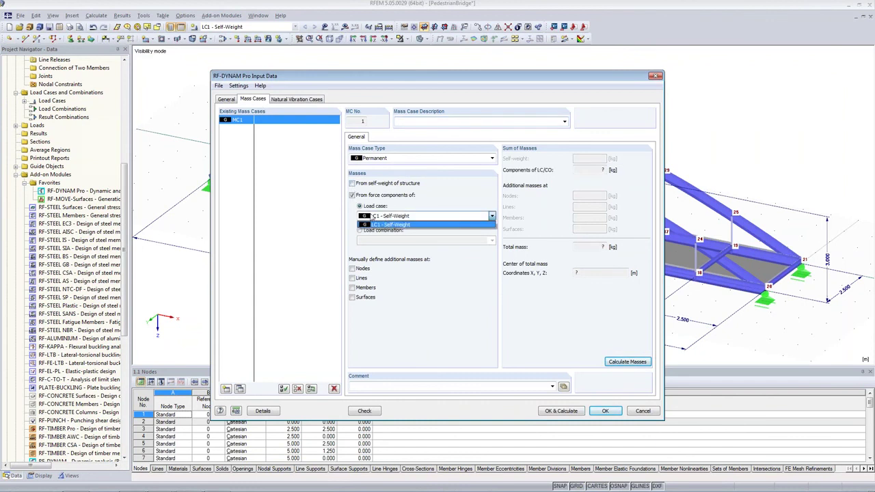
click(372, 223)
drag(416, 76, 232, 65)
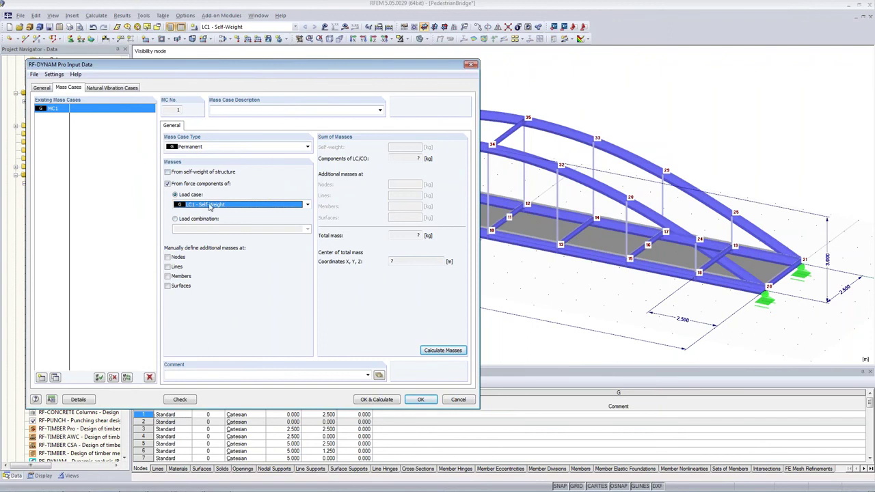
click(444, 351)
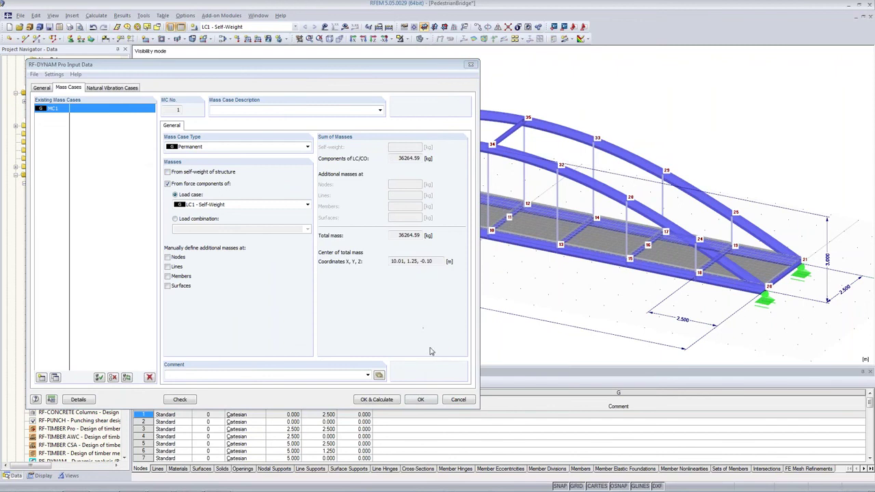
click(419, 158)
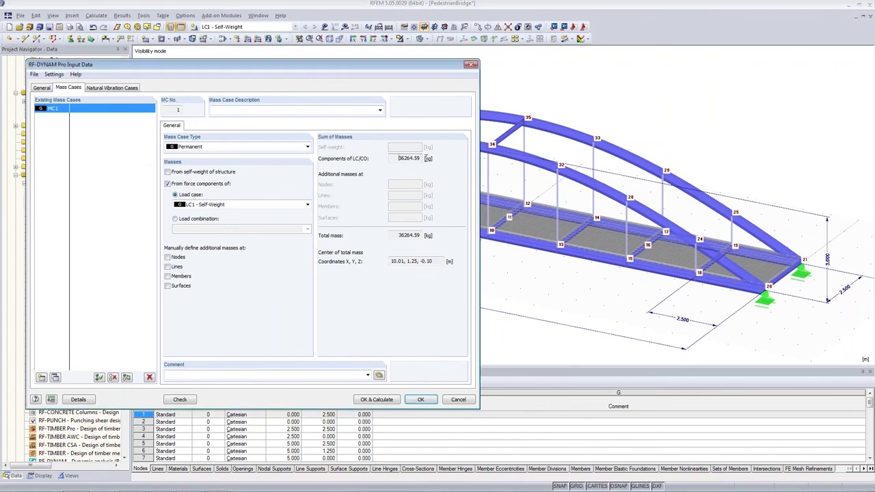
double_click(420, 157)
click(168, 289)
click(203, 126)
click(209, 160)
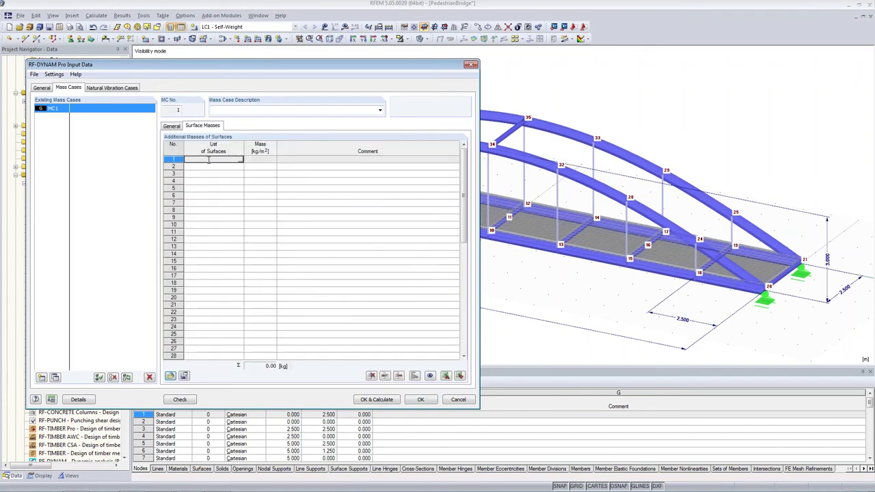
click(259, 159)
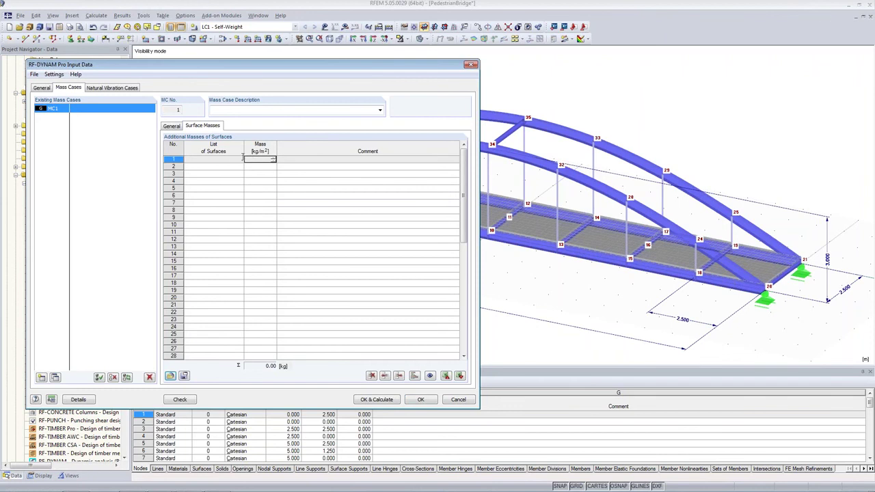
click(172, 126)
click(167, 286)
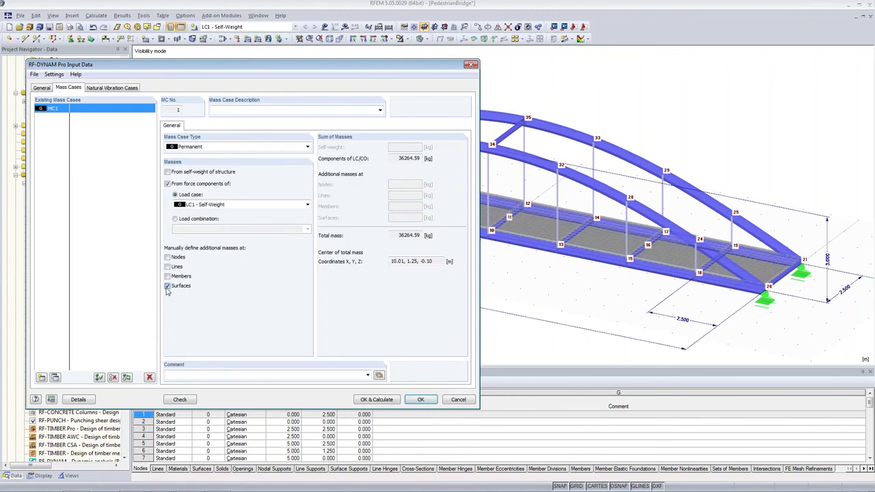
Step: Set the number of lowest eigenvalues for natural vibration case NVC1 to 10
click(113, 87)
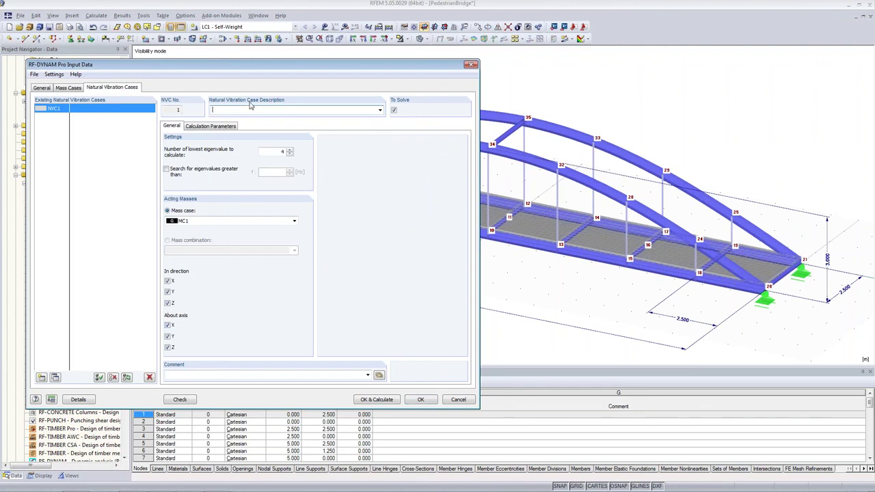
click(281, 151)
double_click(282, 151)
Step: Review the calculation parameters of natural vibration case NVC1 and run the calculation
click(192, 126)
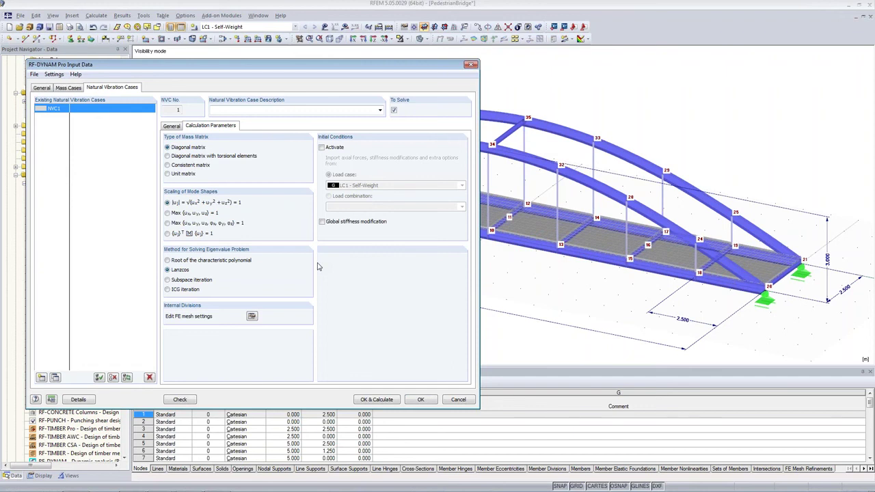
drag(354, 66, 450, 75)
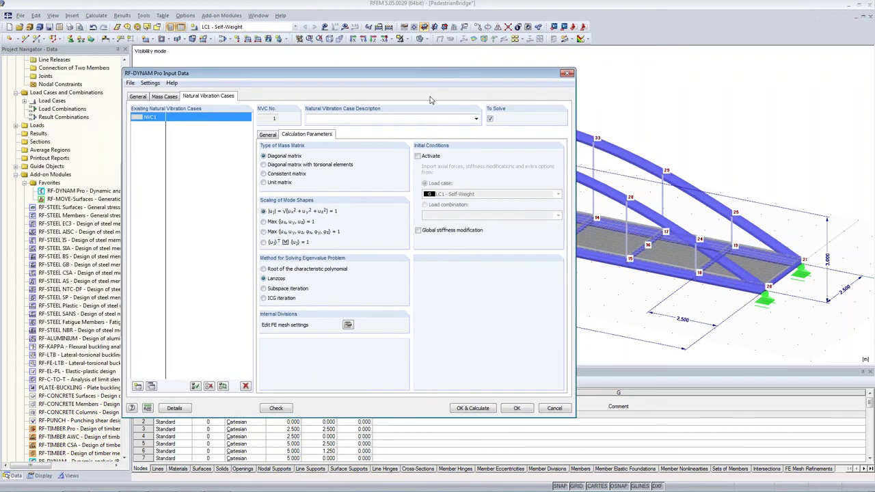
click(267, 135)
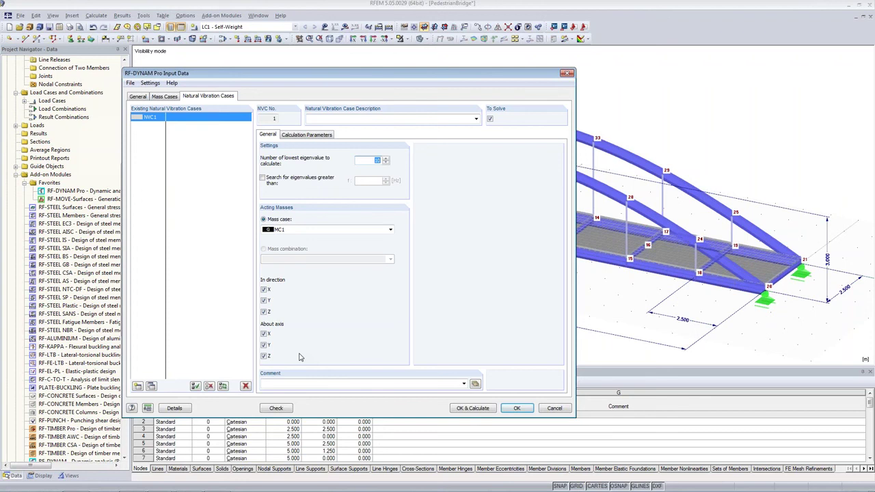
click(472, 409)
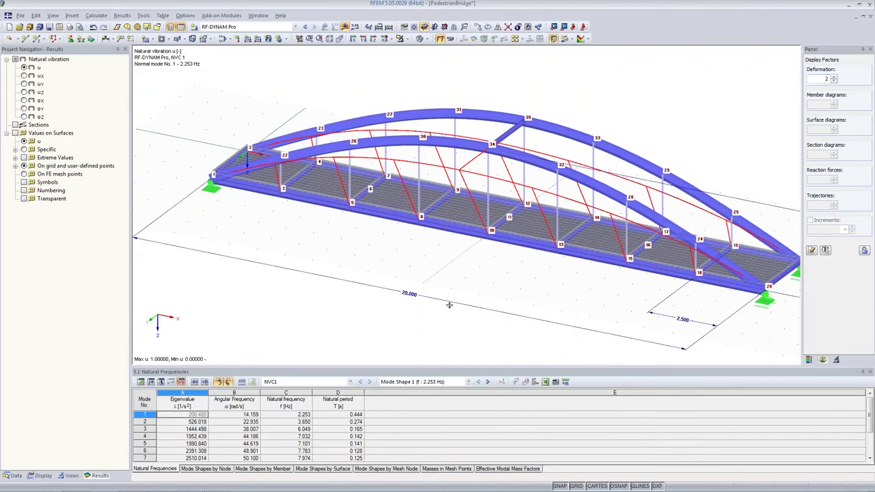
Step: Enlarge the Natural Frequencies results table and check which natural vibration cases and mode shapes are available for display
drag(449, 305, 450, 309)
middle_drag(457, 243, 393, 216)
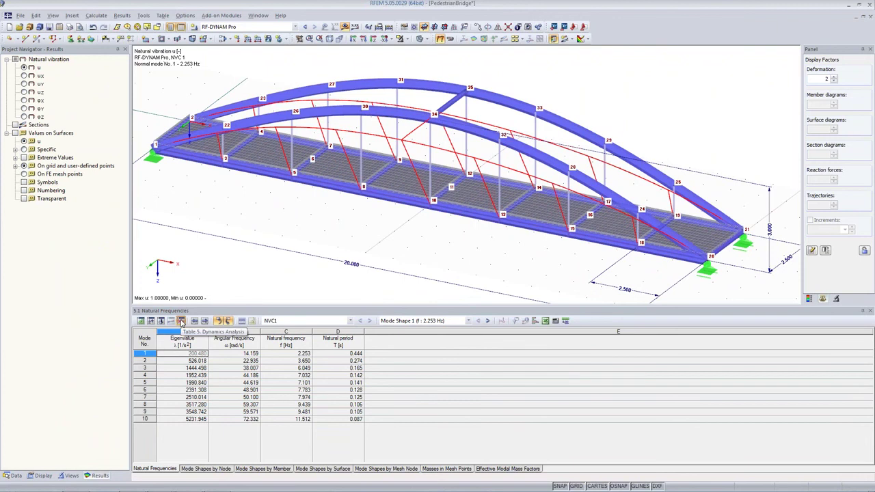
click(272, 322)
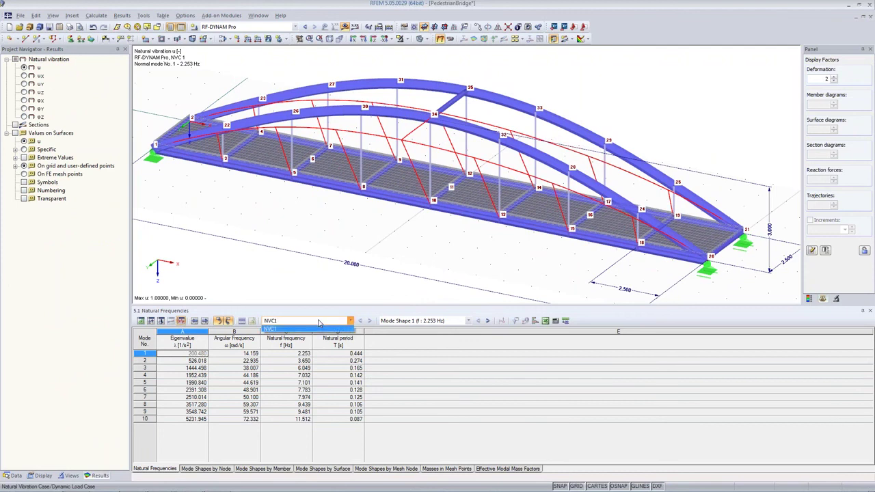
click(319, 322)
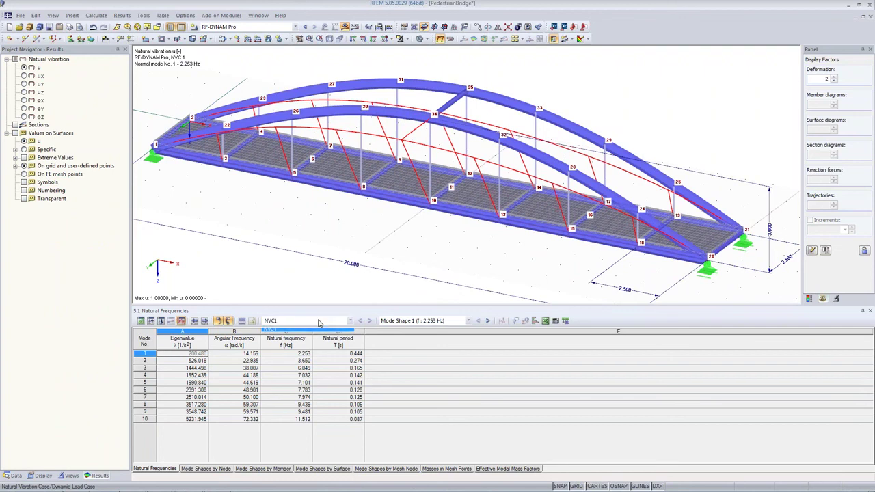
click(442, 321)
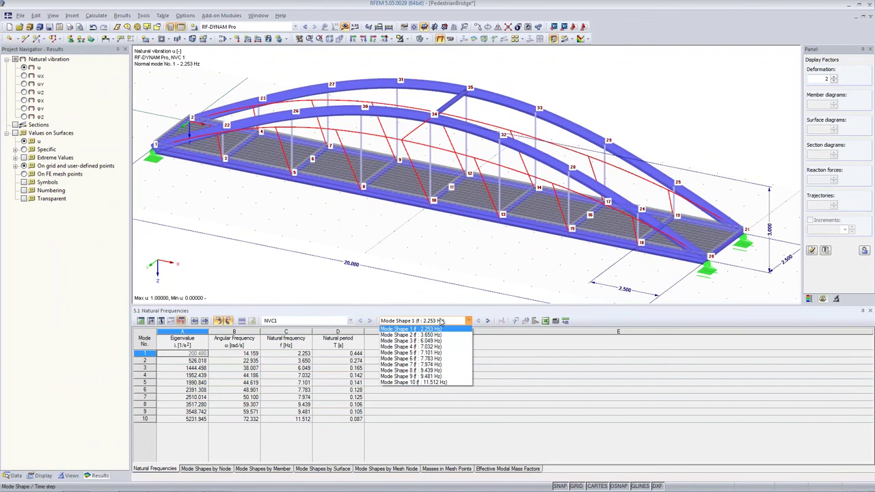
click(442, 322)
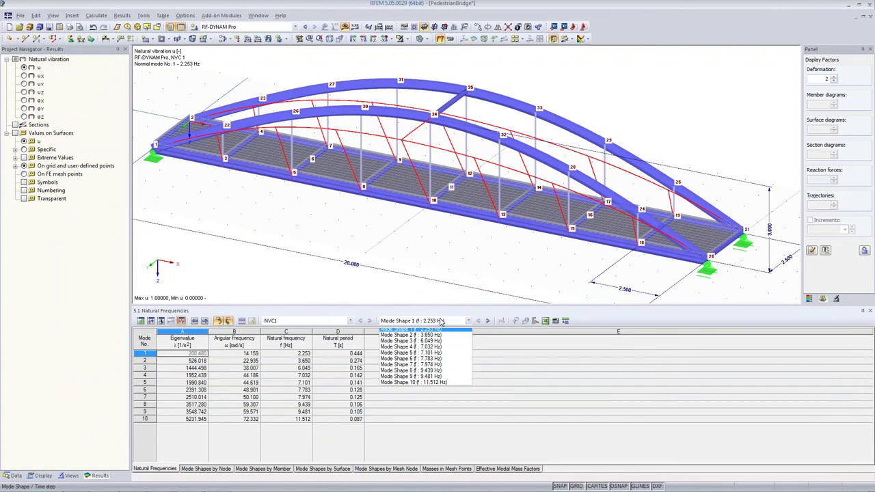
Step: Display mode shapes 1 to 5 of NVC1 one after another on the bridge model
click(292, 355)
click(289, 362)
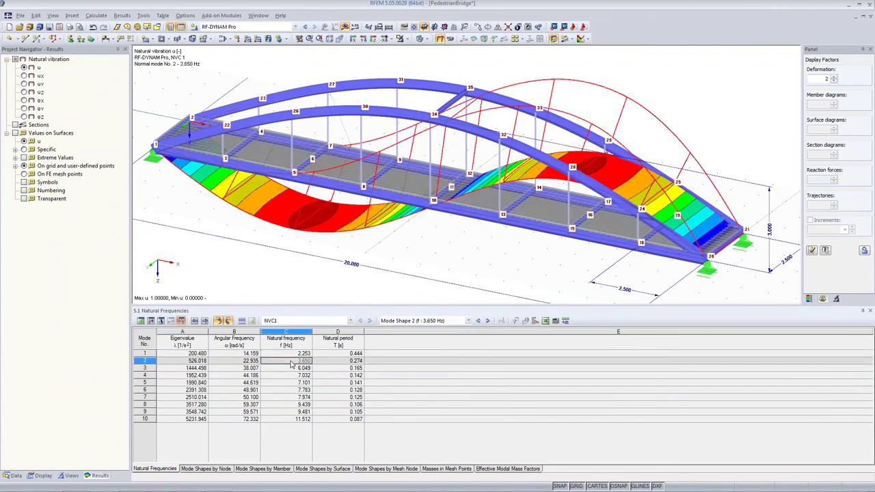
click(290, 367)
click(292, 375)
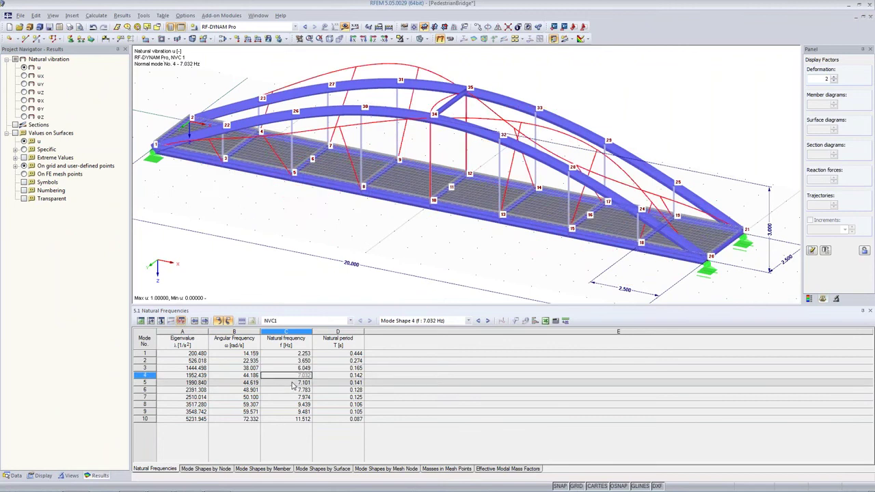
click(291, 383)
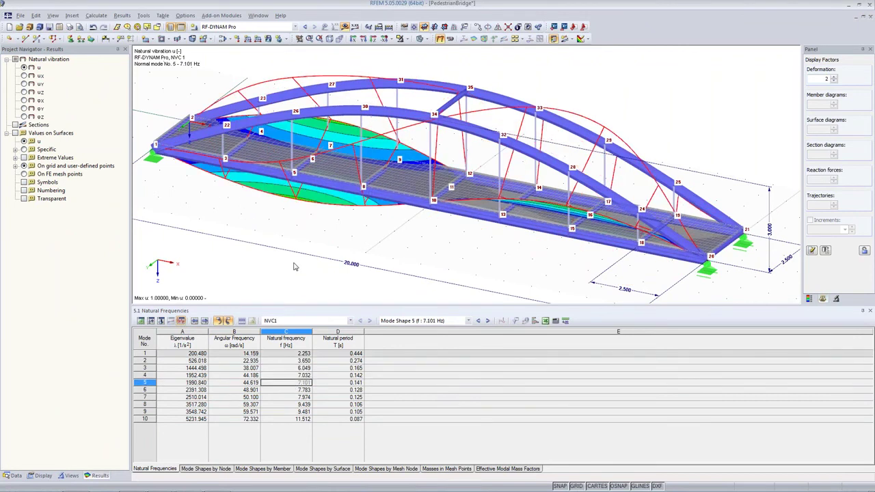
Step: Display mode shape 1 again, followed by mode shape 2, and examine the second shape's deformation from several angles
click(272, 354)
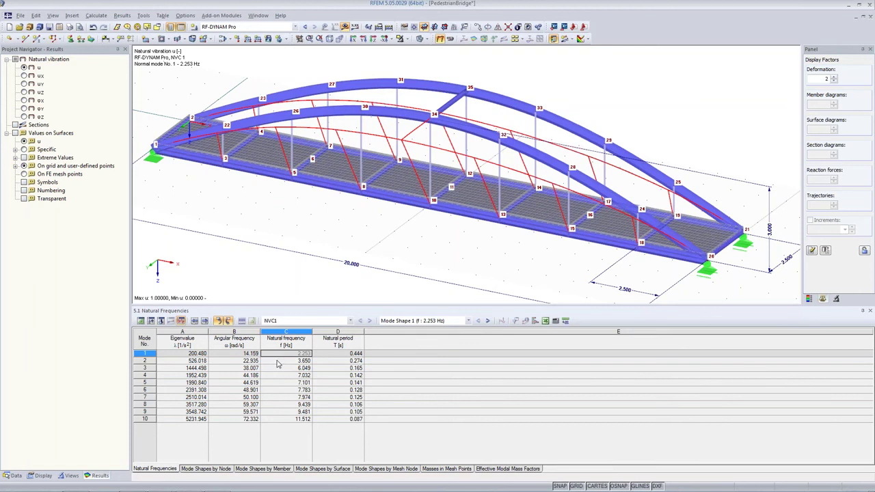
click(277, 362)
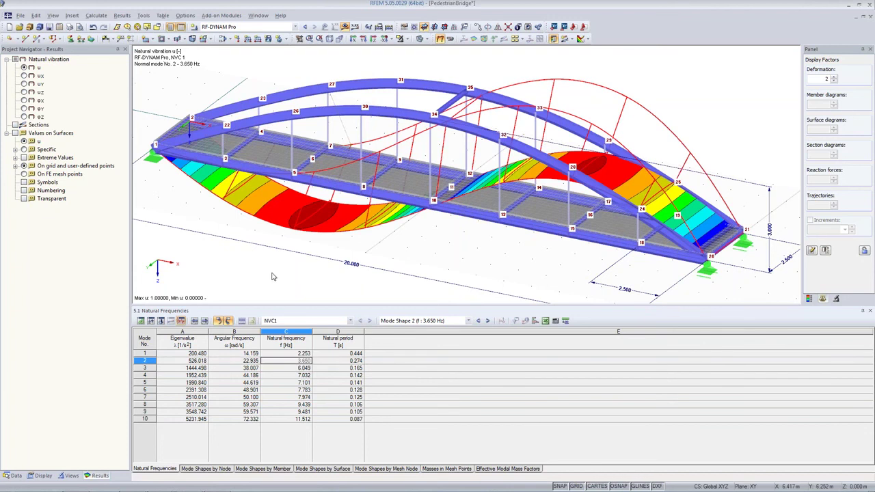
ctrl+middle_drag(272, 276, 280, 236)
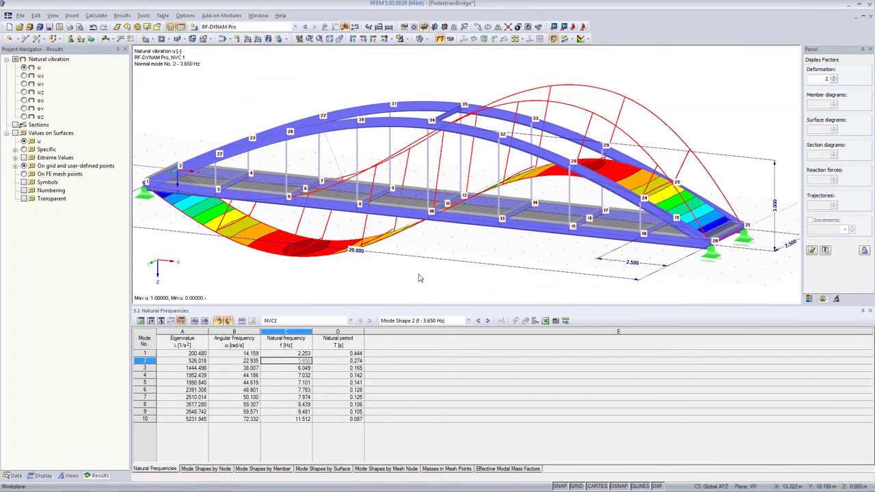
ctrl+middle_drag(421, 277, 468, 251)
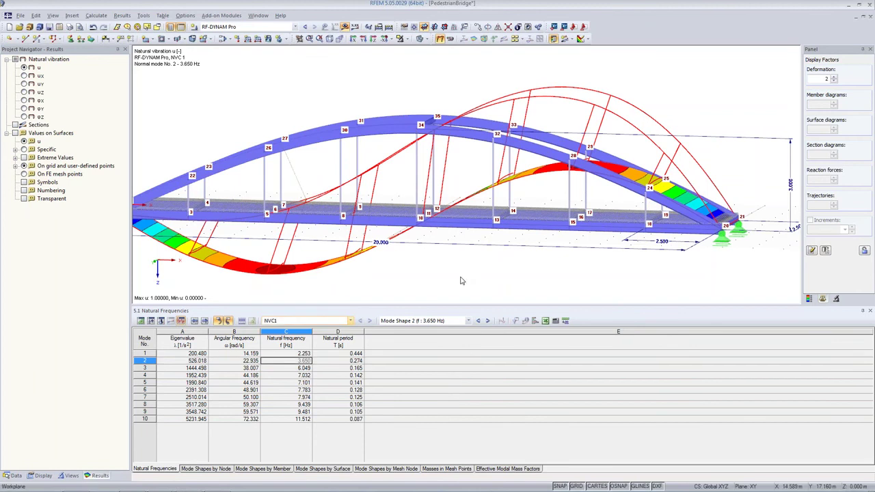
middle_drag(459, 266, 412, 292)
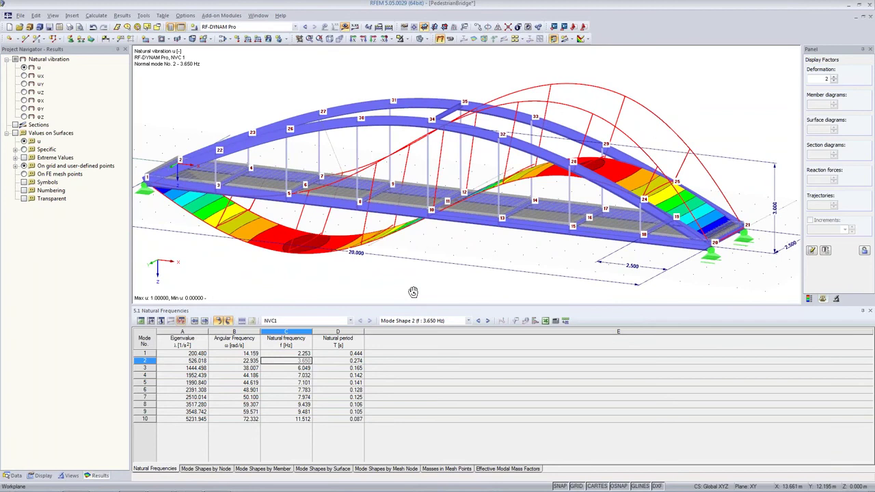
middle_drag(413, 292, 412, 293)
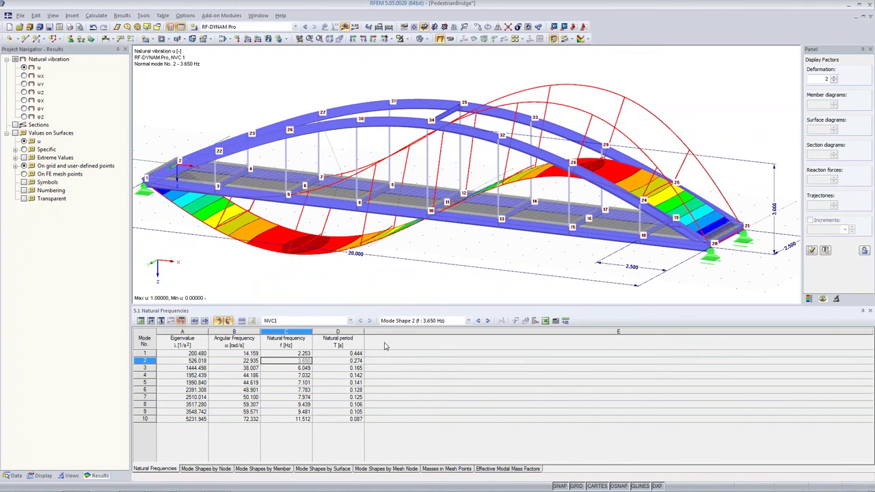
Step: Display mode shapes 3, 4 and 5 in turn and examine each deformation from different angles
click(300, 370)
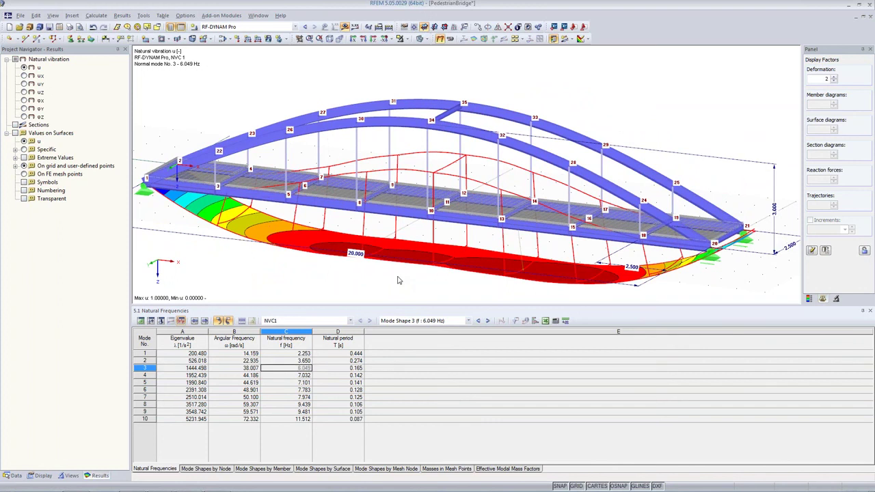
ctrl+middle_drag(399, 281, 369, 235)
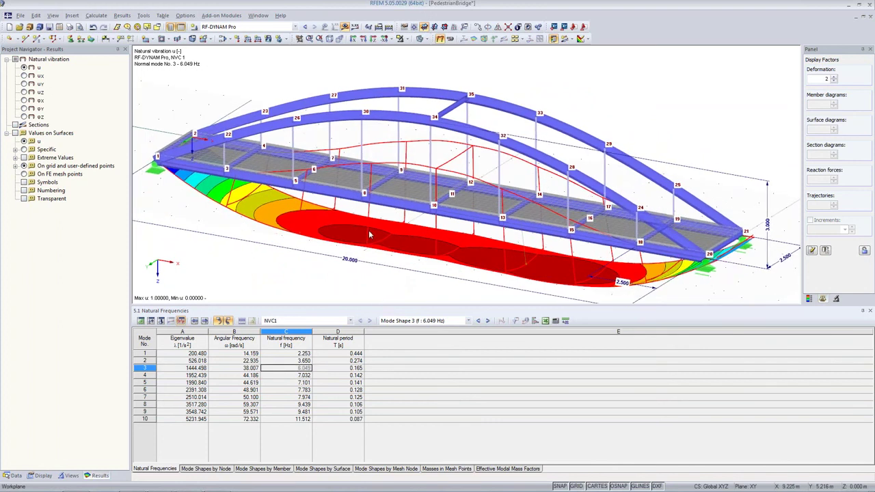
click(299, 376)
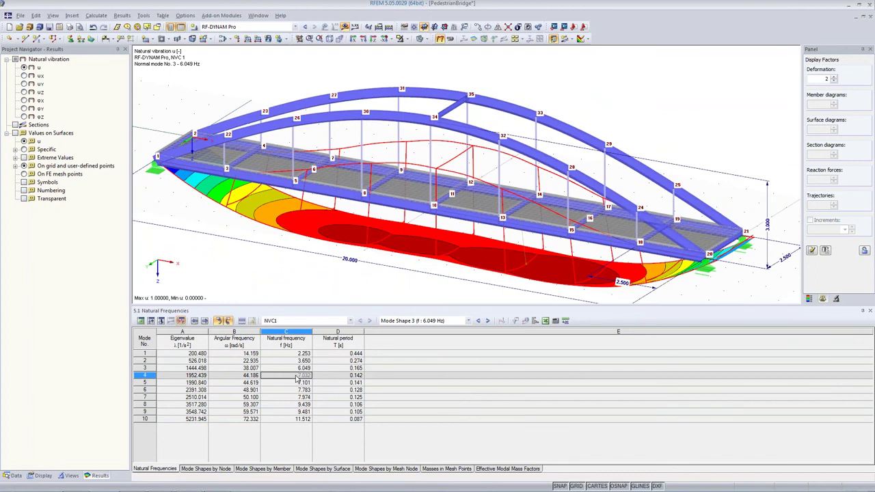
ctrl+middle_drag(419, 235, 418, 284)
click(306, 384)
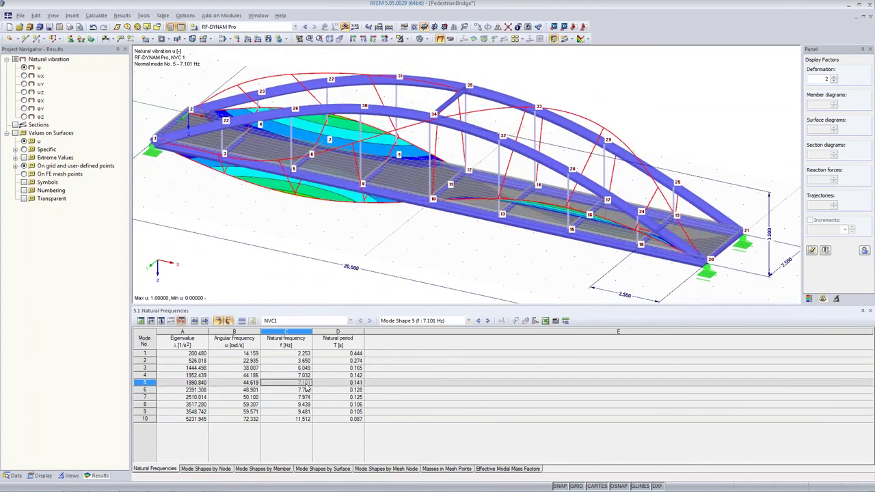
ctrl+middle_drag(471, 268, 345, 216)
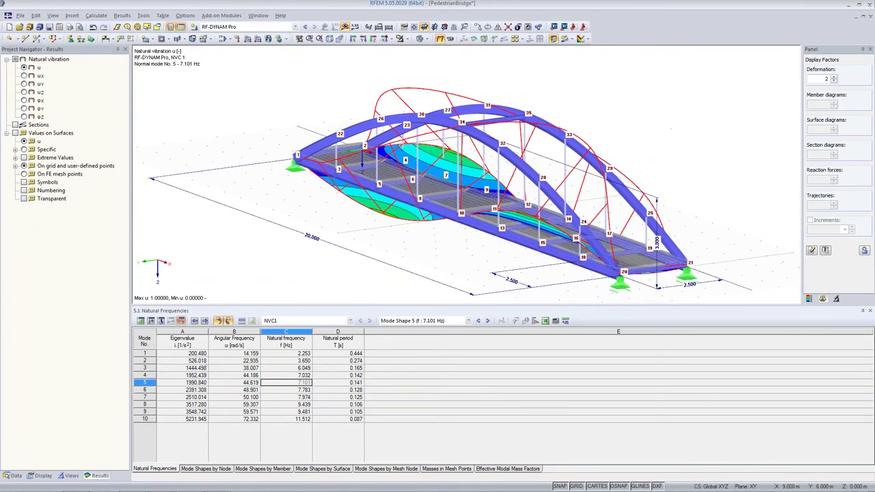
Step: Display mode shapes 6, 7 and 8 in turn and examine the deck and arch deformations from different angles
click(291, 389)
ctrl+middle_drag(324, 255, 425, 300)
click(287, 397)
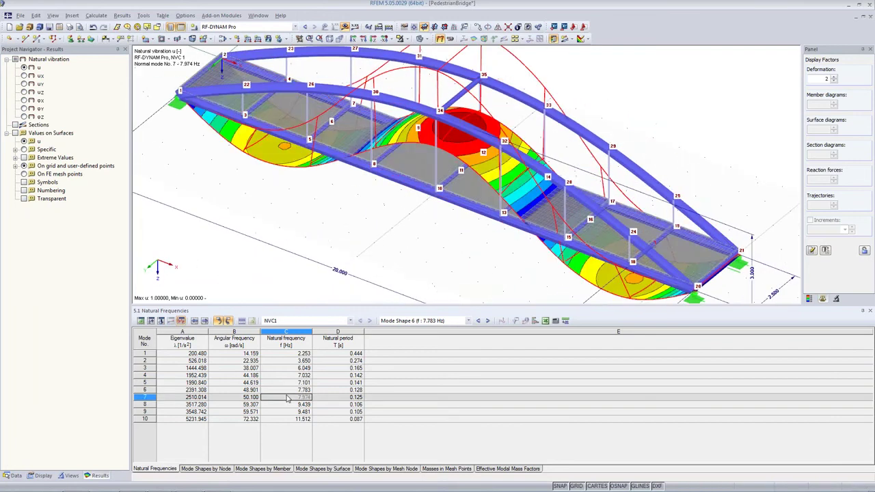
ctrl+middle_drag(351, 257, 410, 178)
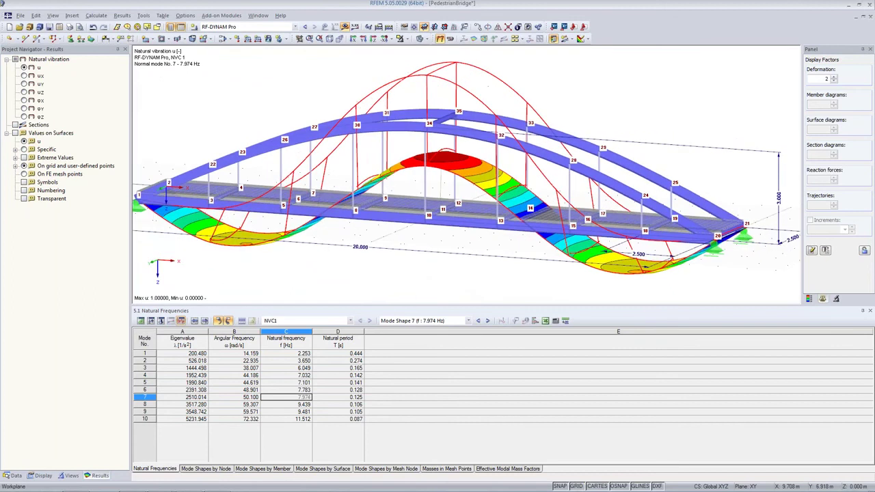
click(305, 405)
ctrl+middle_drag(430, 300, 179, 244)
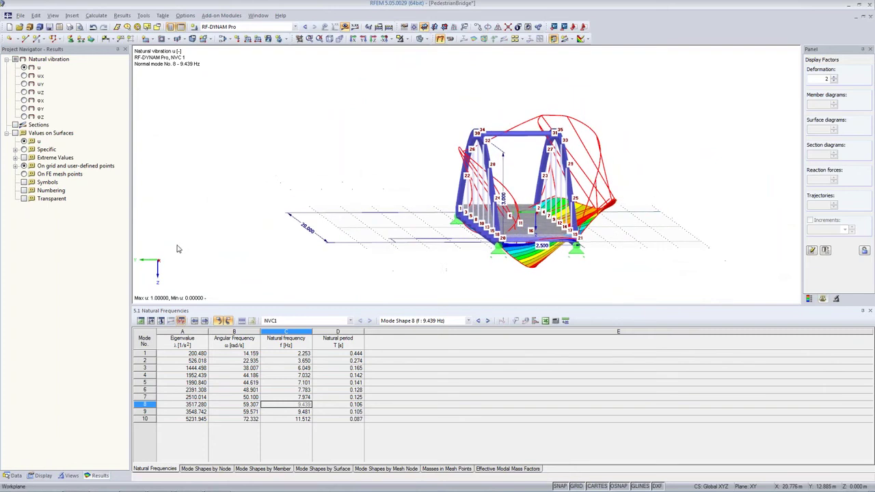
Step: Examine mode shapes 9 and 10 from different angles and return to the display of mode shape 2
click(289, 413)
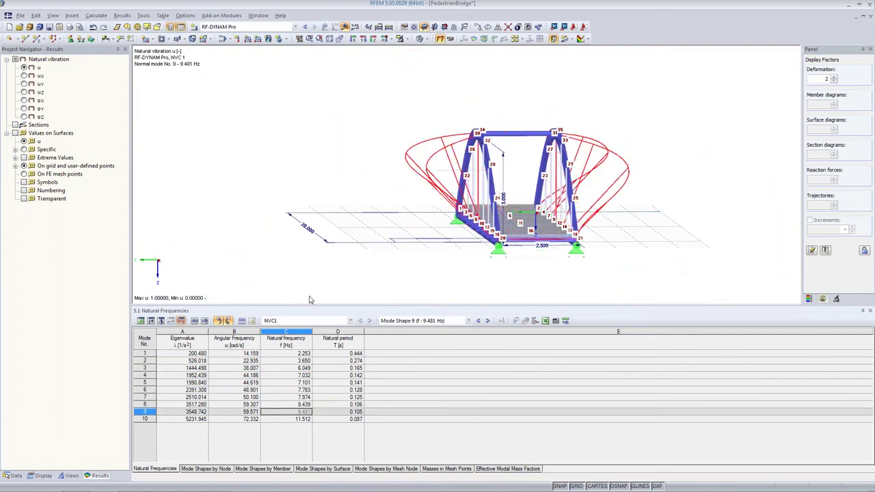
ctrl+middle_drag(321, 237, 504, 408)
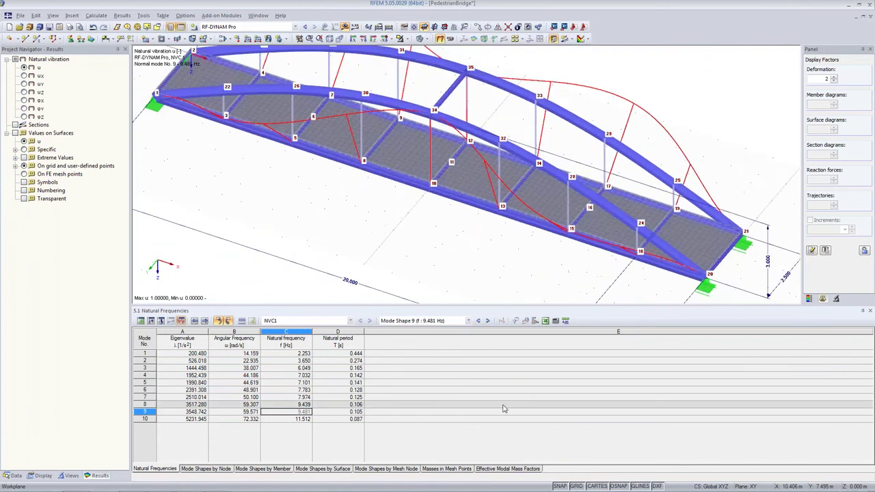
click(304, 419)
ctrl+middle_drag(371, 280, 124, 149)
ctrl+middle_drag(123, 150, 364, 231)
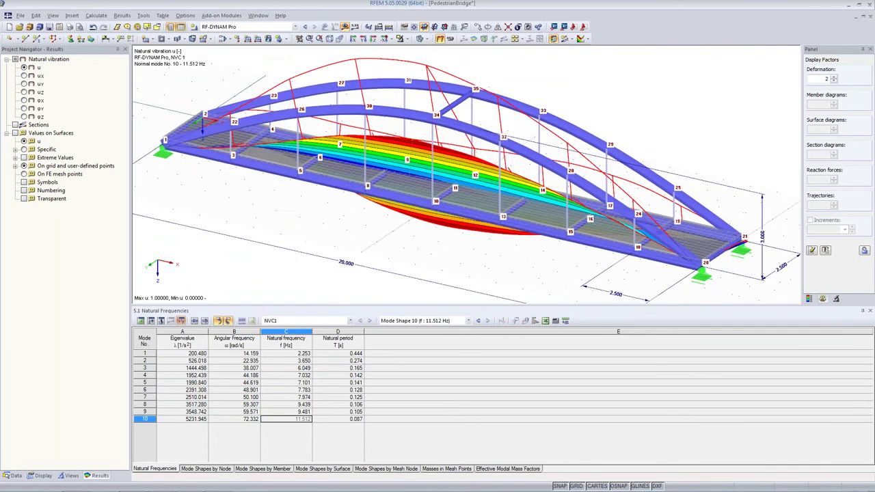
click(296, 361)
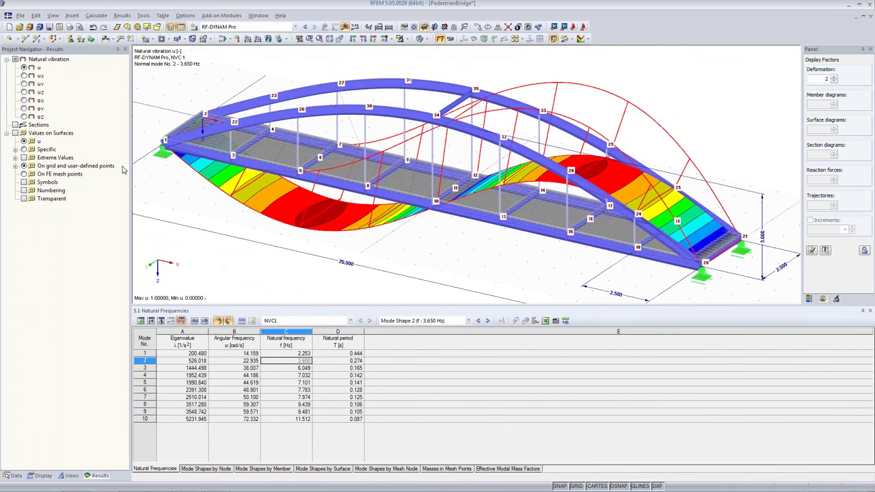
Step: Switch to the TimeHistoryAnalysis slide show in PowerPoint and advance to the Walking – Vertical Excitation slide
mouse_move(158, 484)
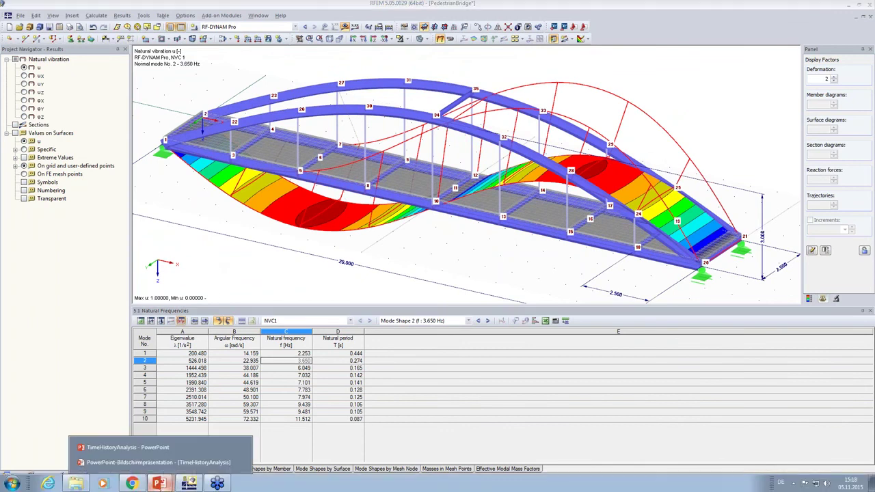
click(158, 462)
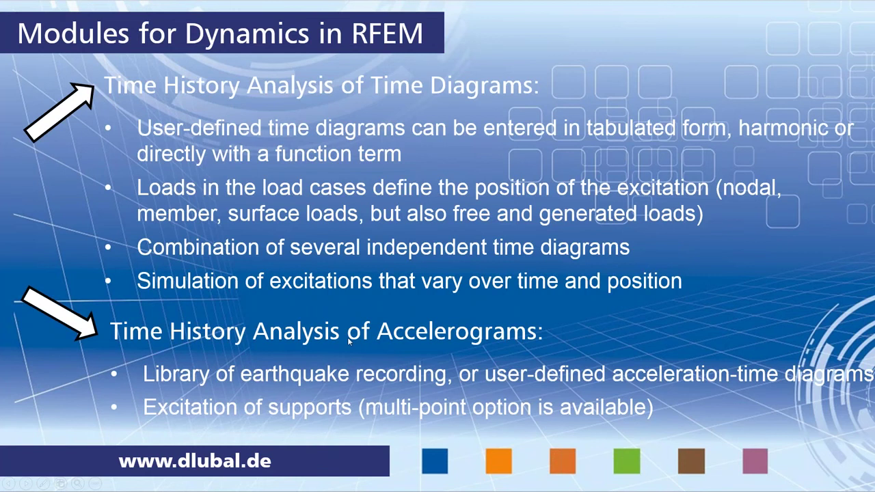
click(349, 342)
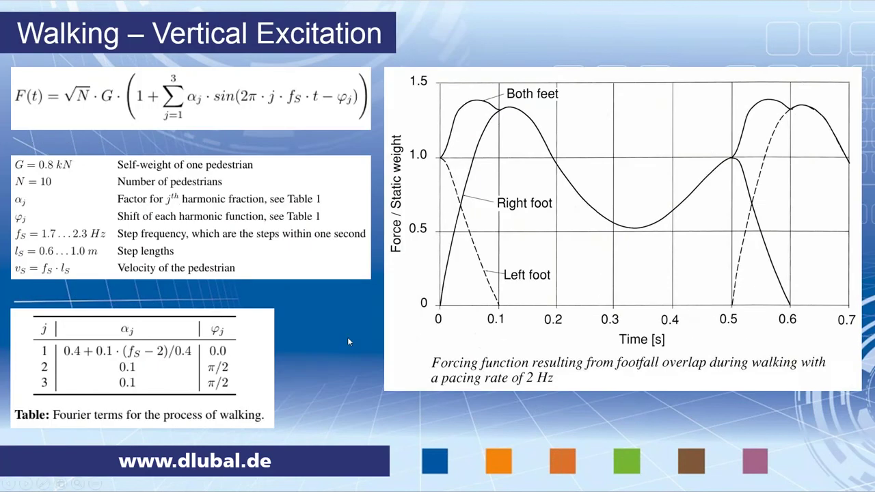
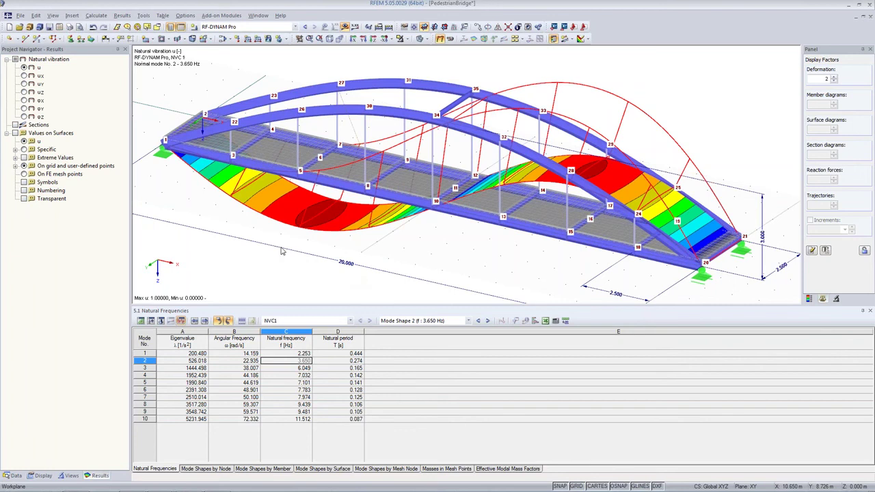
Step: In the RFEM project data, check the Favorite option of RF-DYNAM Pro and select the RF-MOVE-Surfaces add-on module
mouse_move(301, 168)
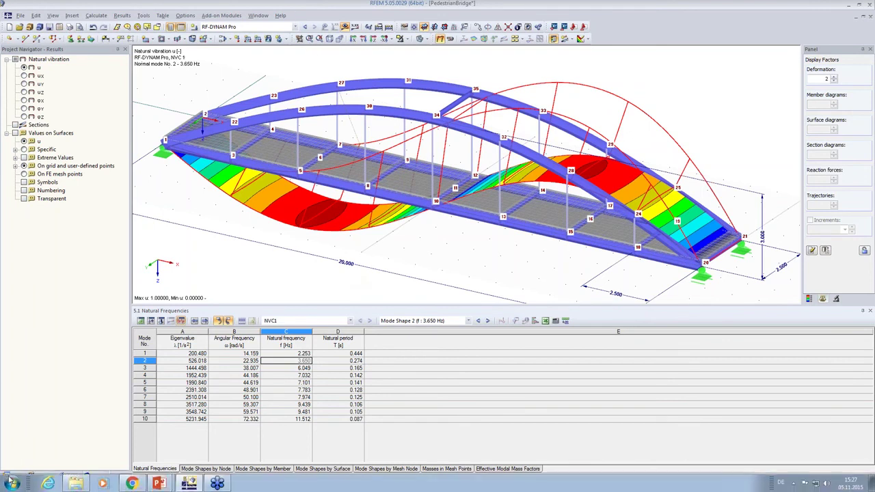
click(15, 475)
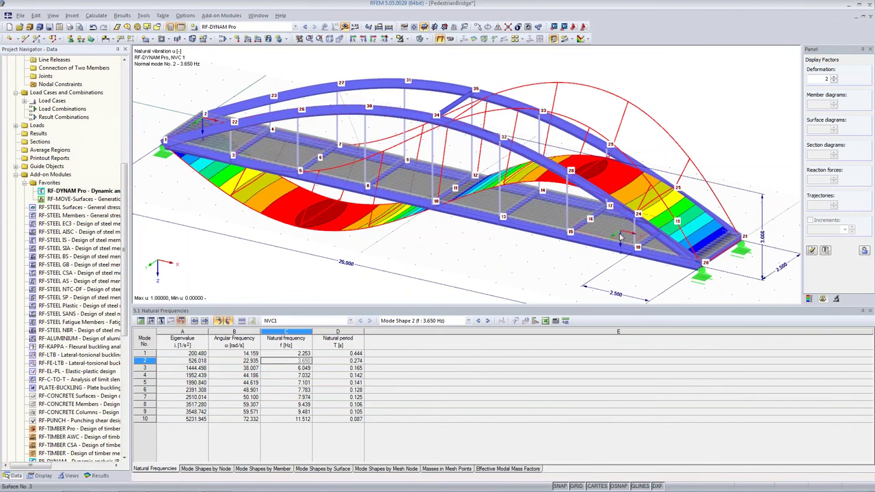
click(66, 198)
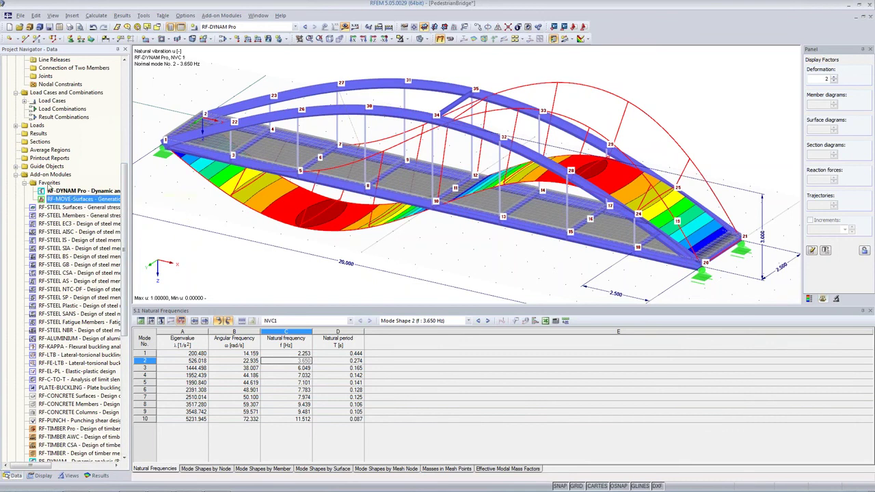
right_click(68, 193)
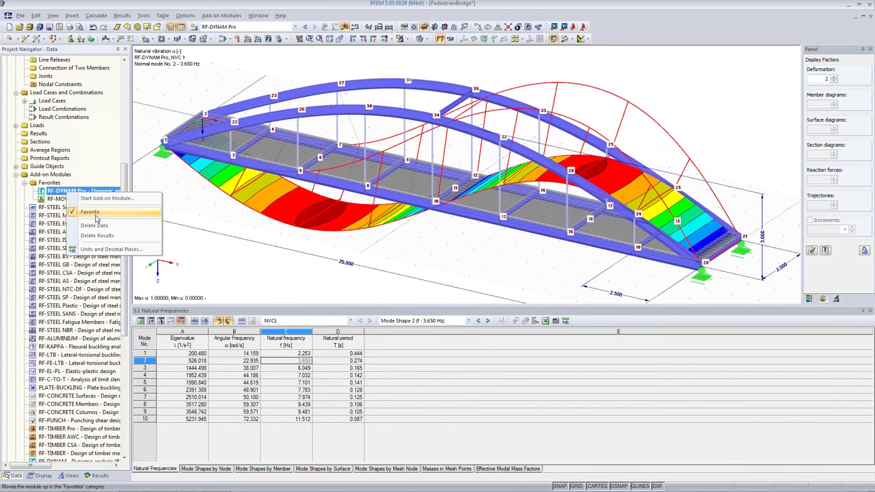
click(54, 200)
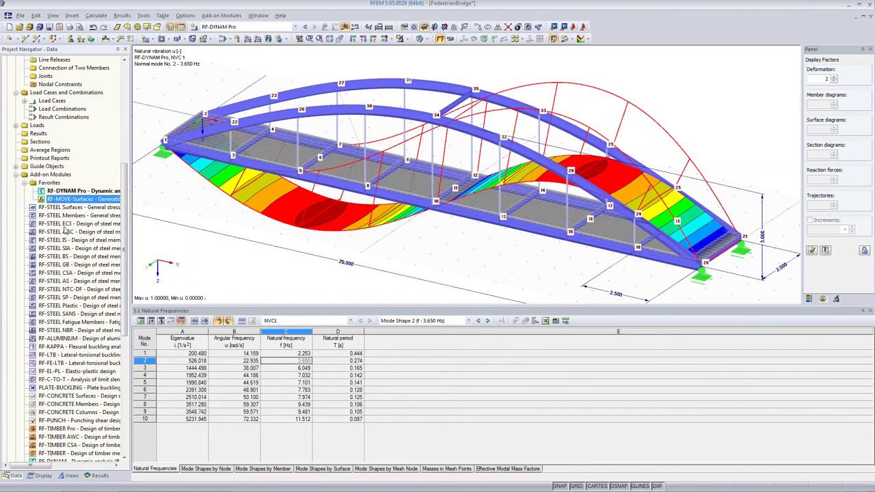
Step: Open the RF-MOVE-Surfaces module and select all surfaces for the generation of moving loads
double_click(69, 200)
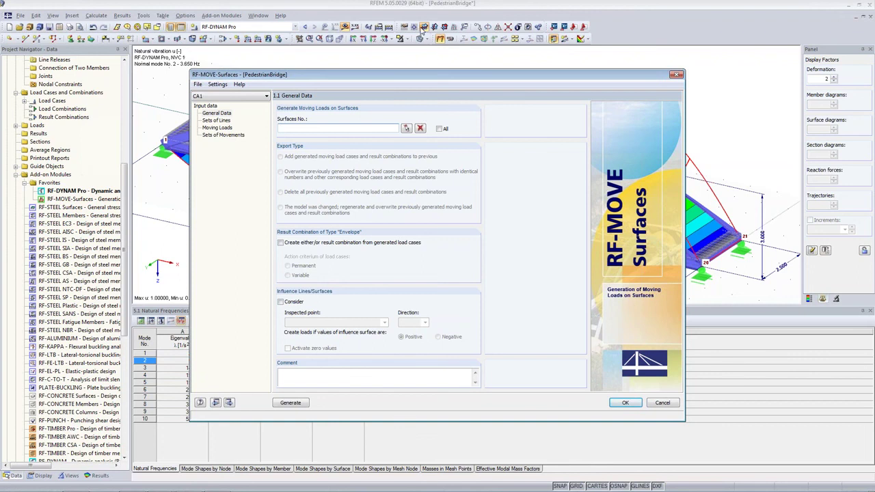
click(864, 35)
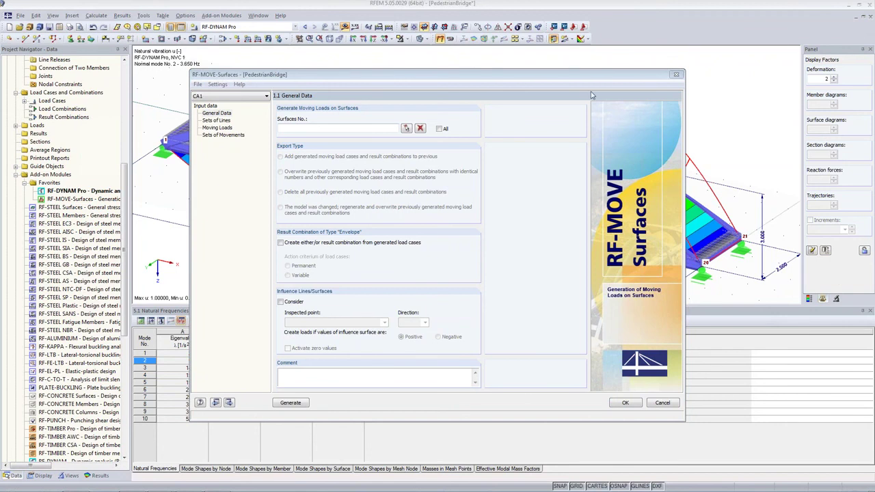
click(573, 78)
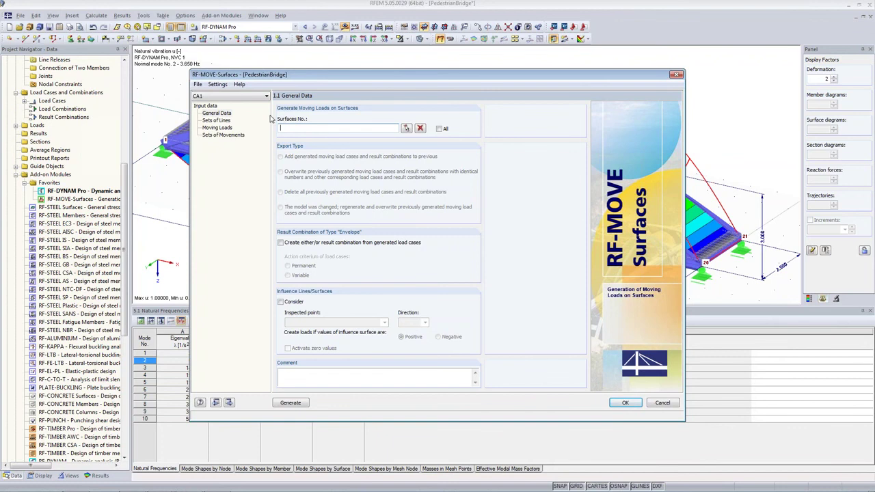
drag(310, 76, 305, 277)
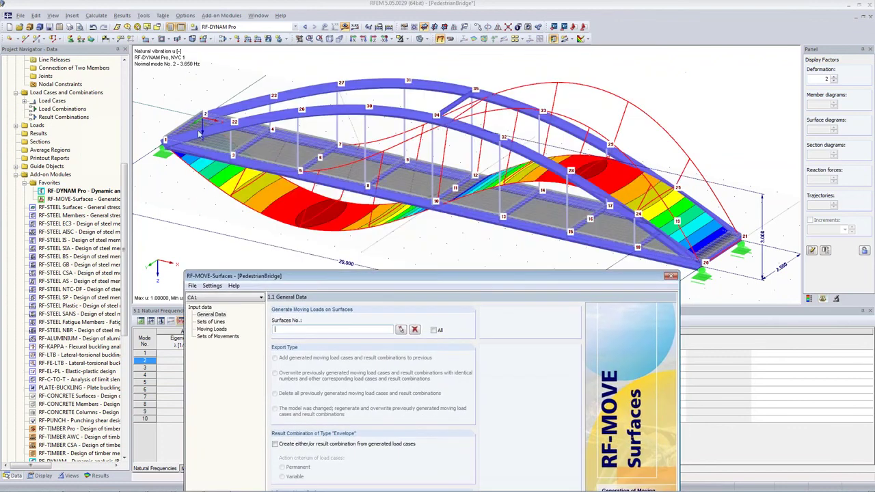
drag(439, 275, 441, 101)
click(435, 157)
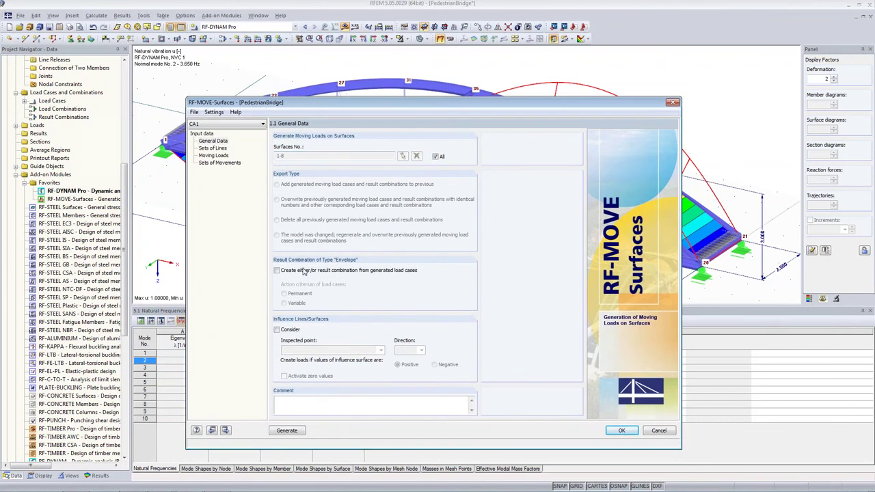
Step: Name the first set of lines Right Foot and set its moving step and start offset to 1.25 m
click(212, 149)
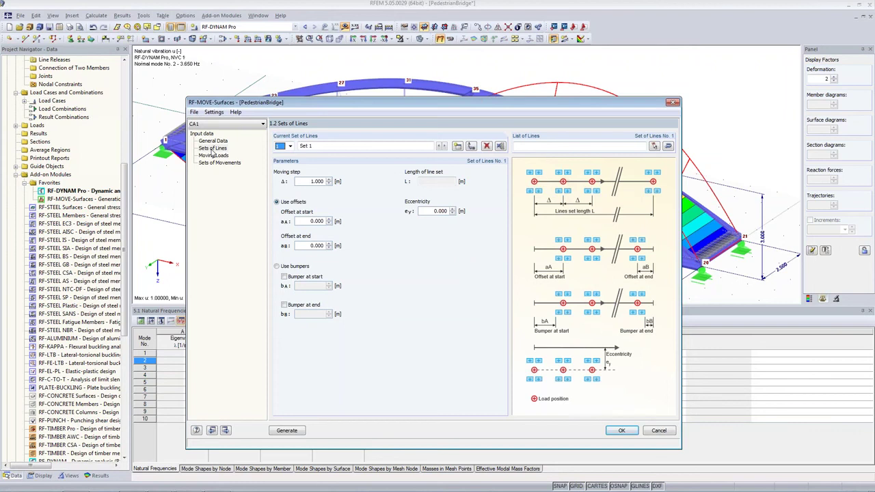
drag(288, 105, 191, 36)
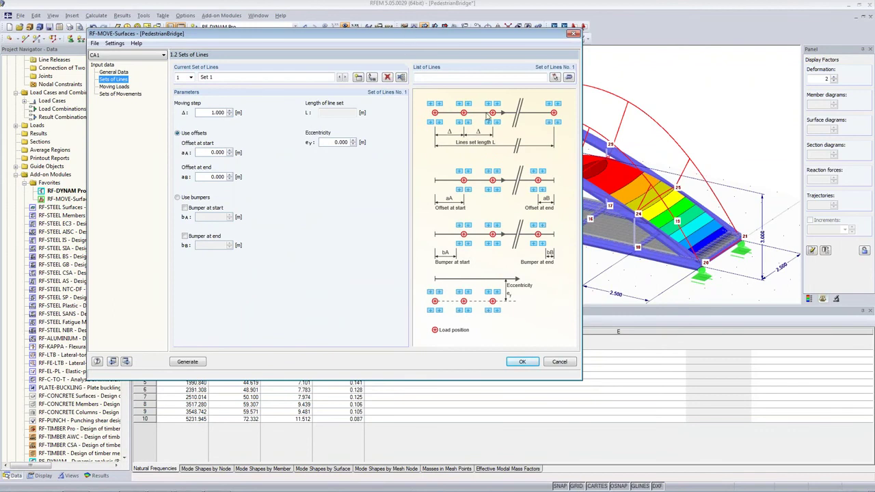
drag(226, 76, 202, 76)
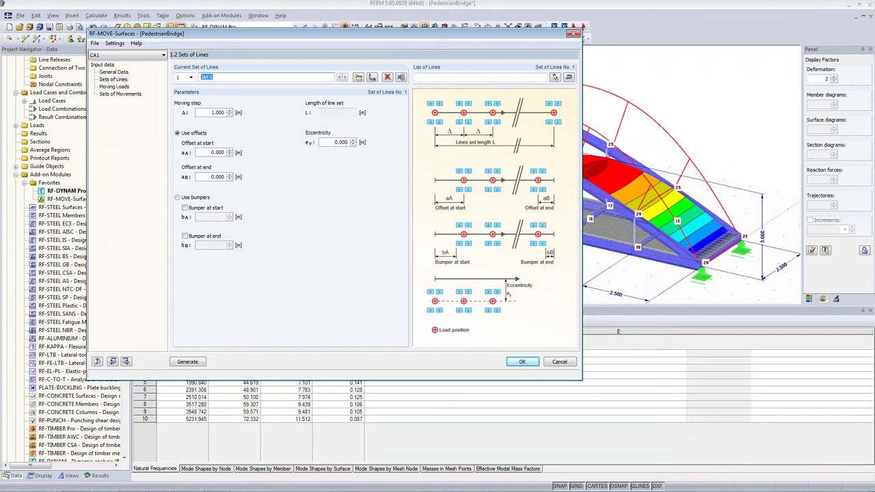
text(Right Foot)
click(202, 153)
text(1.25)
click(213, 112)
text(1.25)
key(Tab)
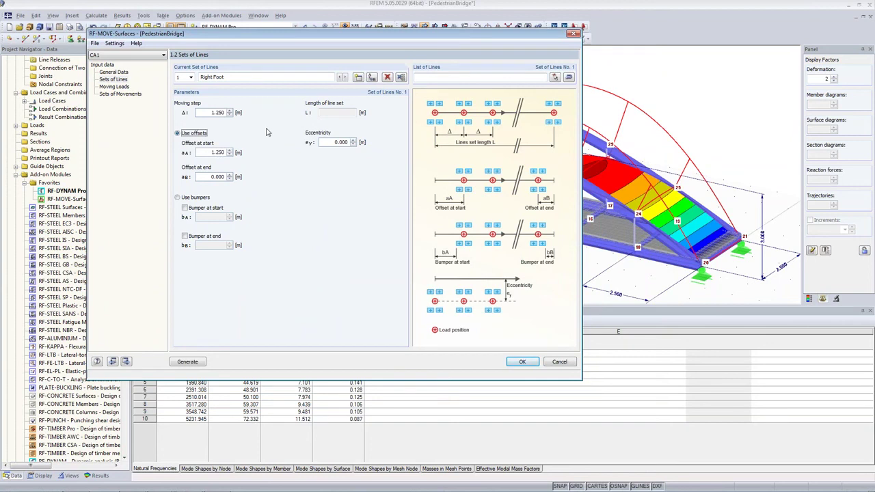
Step: Set the start and end offsets of the Right Foot set of lines to 0.625 m each
key(Tab)
text(0.625)
key(Tab)
text(0.6)
key(Tab)
text(25)
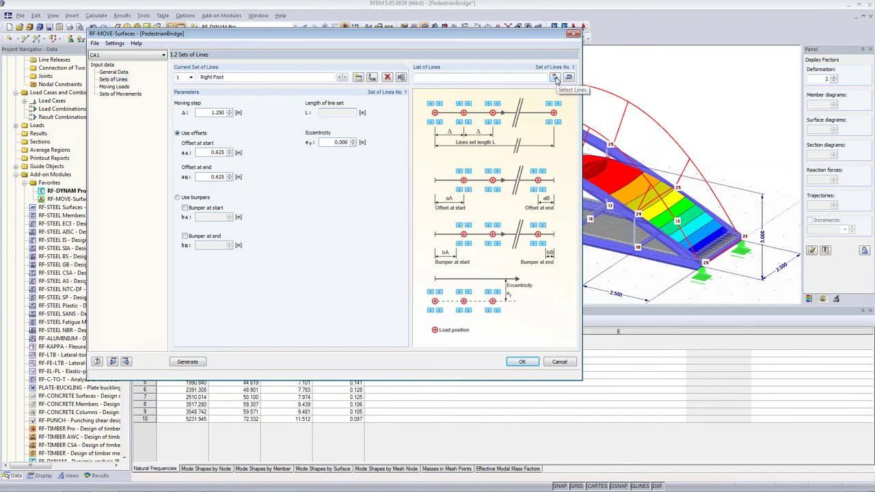
Step: Assign the deck's longitudinal edge lines 2, 5, 9, 12, 16, 19, 23 and 26 to the Right Foot set
click(555, 77)
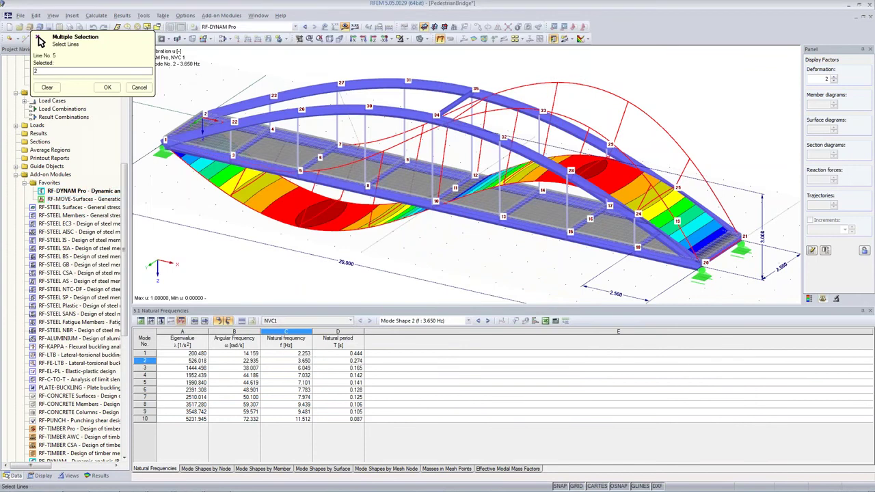
click(323, 175)
click(412, 196)
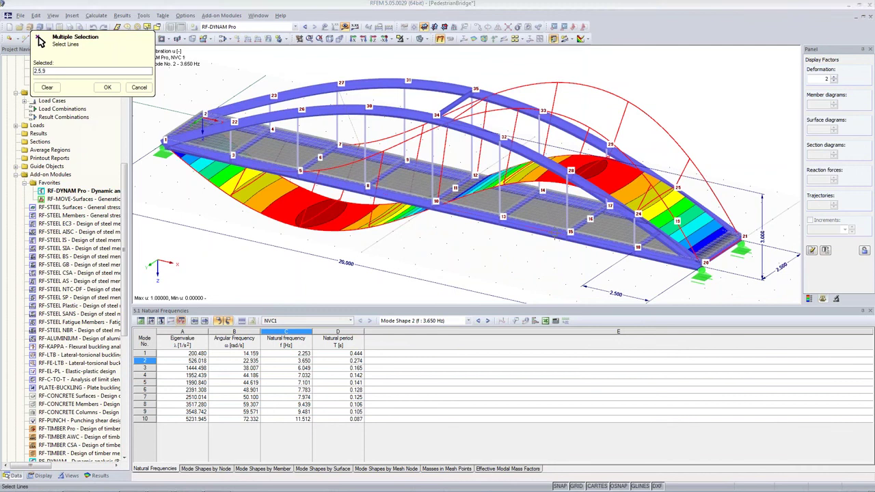
click(401, 199)
click(472, 215)
click(558, 238)
click(601, 246)
click(667, 260)
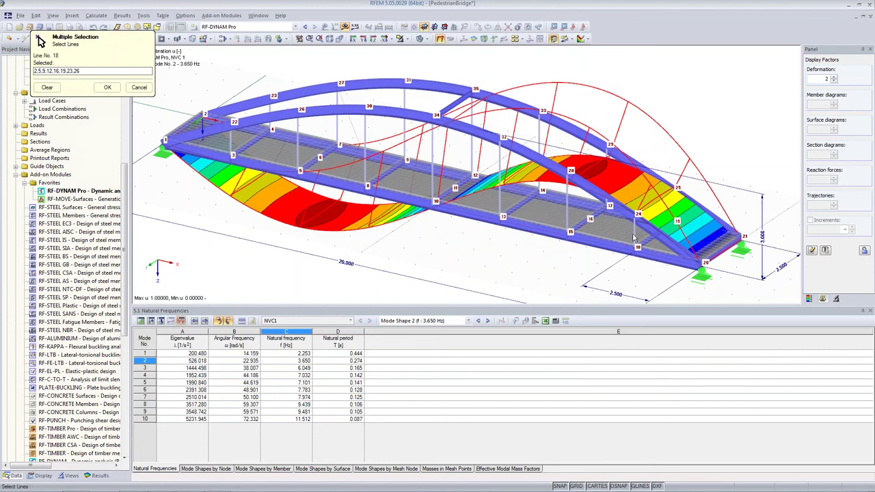
click(107, 87)
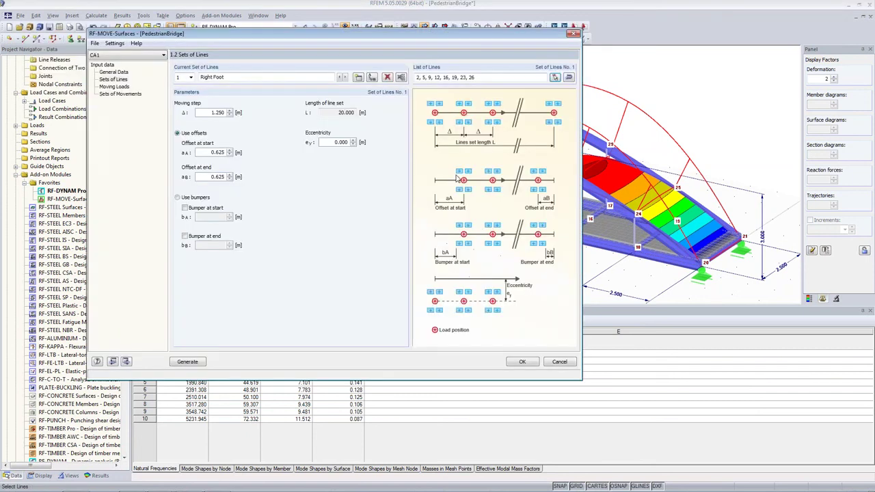
Step: Set the eccentricity of the Right Foot set of lines to -1.1 m
double_click(333, 142)
key(BackSpace)
text(-1.1)
key(Tab)
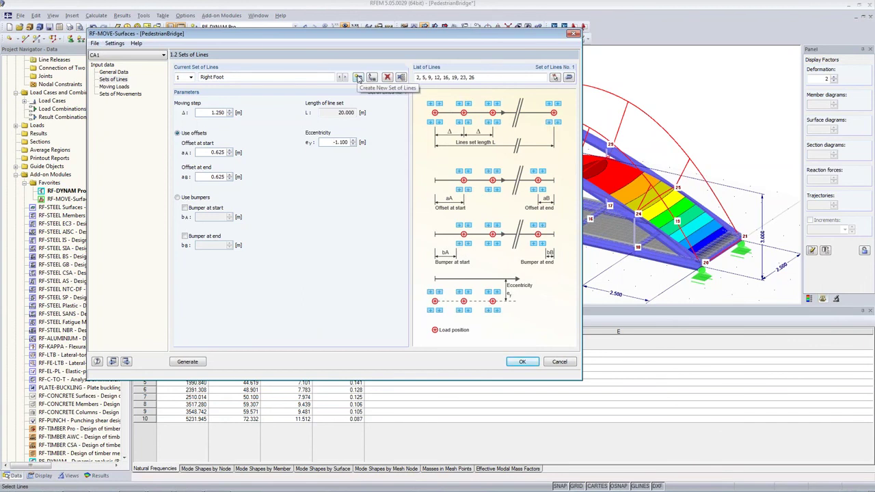
Step: Create a second set of lines named Left Foot with a moving step of 1.25 m
click(358, 77)
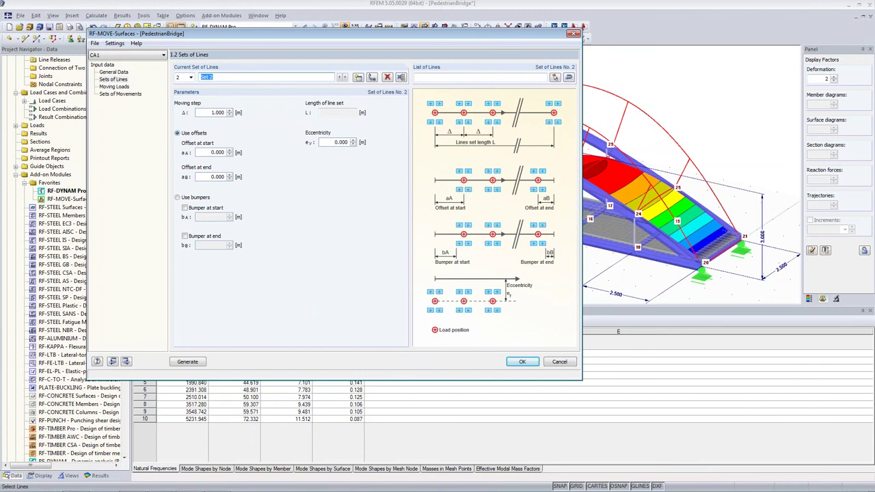
text(Left Foot)
click(205, 112)
text(1.25)
key(Tab)
Step: Give the Left Foot set start and end offsets of 1.25 m and an eccentricity of -1.4 m
key(Tab)
text(1.25)
key(Tab)
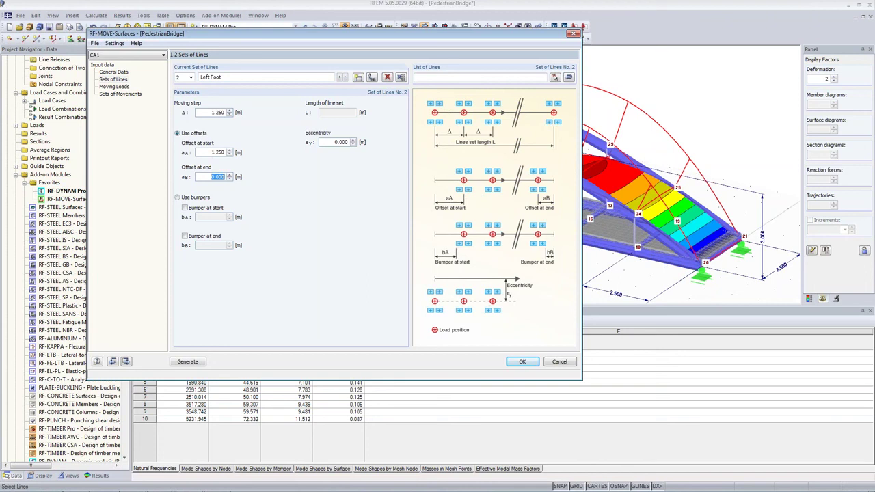
text(1.25)
drag(333, 142, 390, 142)
text(-)
text(400)
click(111, 87)
click(339, 226)
Step: Assign lines 2, 5, 9, 12, 16, 19, 23 and 26 to the Left Foot set
click(554, 78)
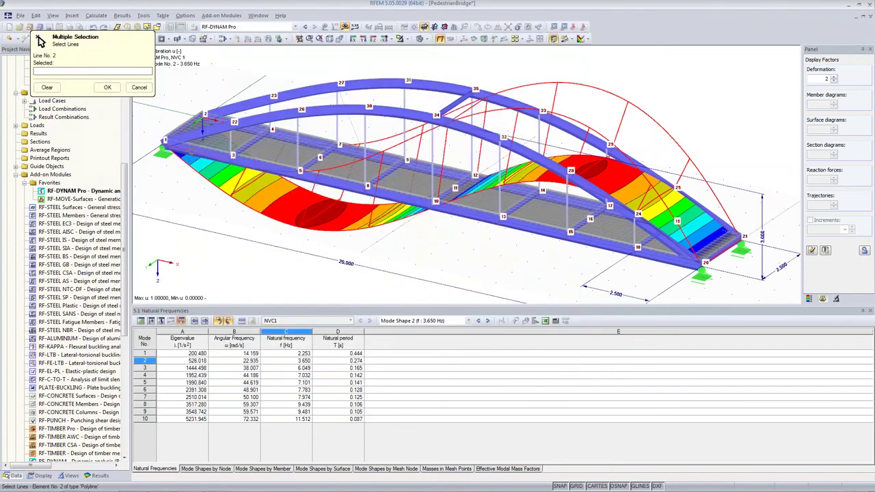
text(2,5,9,12,16,19,23,26)
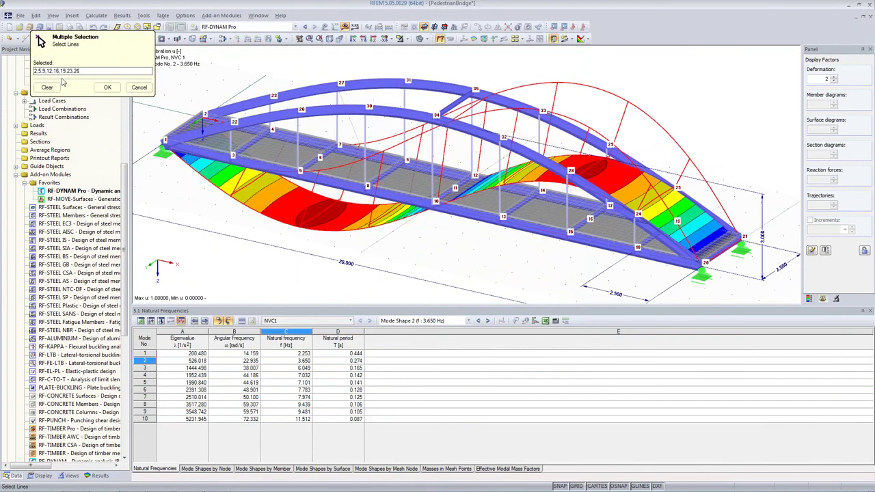
click(108, 86)
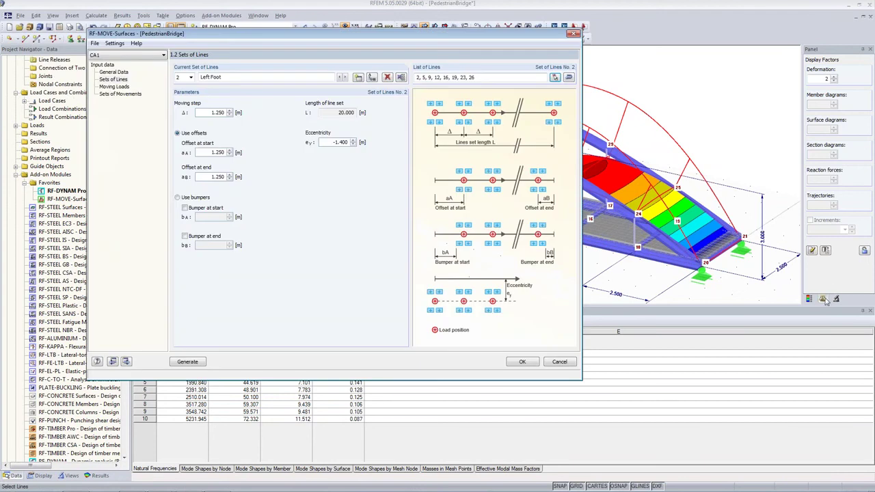
Step: Name the first set of moving loads Both Feet and set its concentrated vertical force P to 1 kN
click(759, 318)
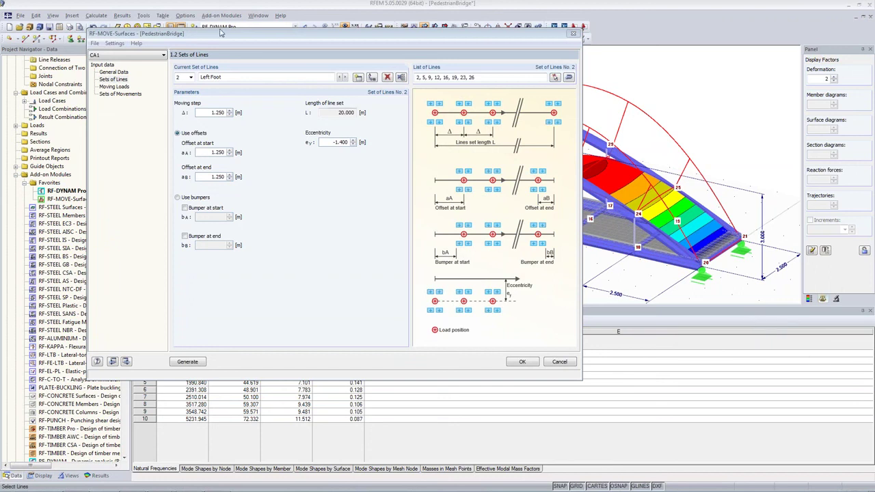
drag(226, 34, 231, 57)
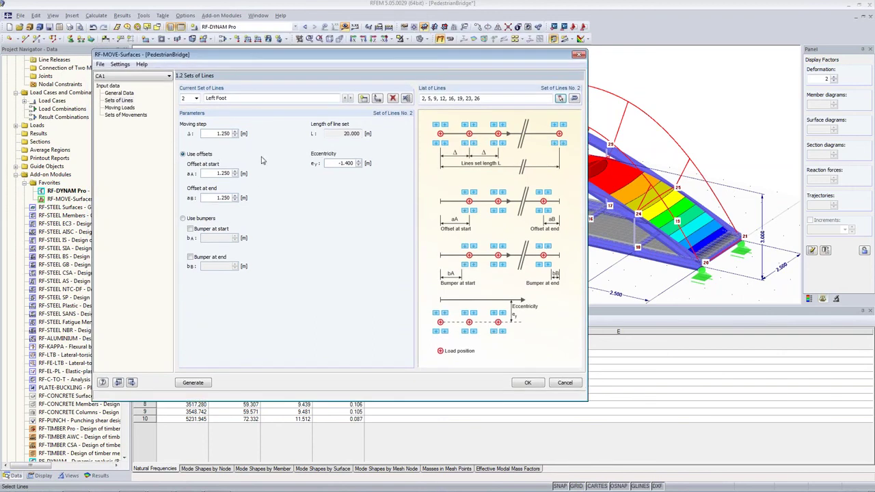
click(113, 107)
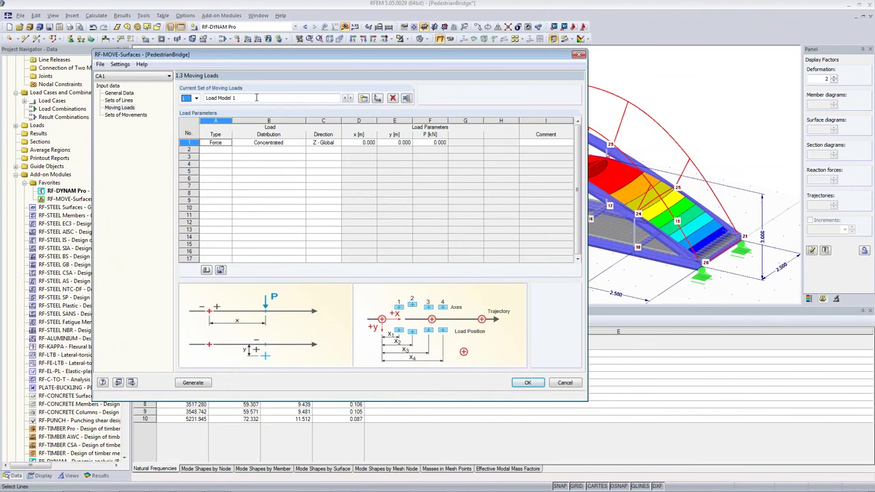
drag(257, 97, 152, 94)
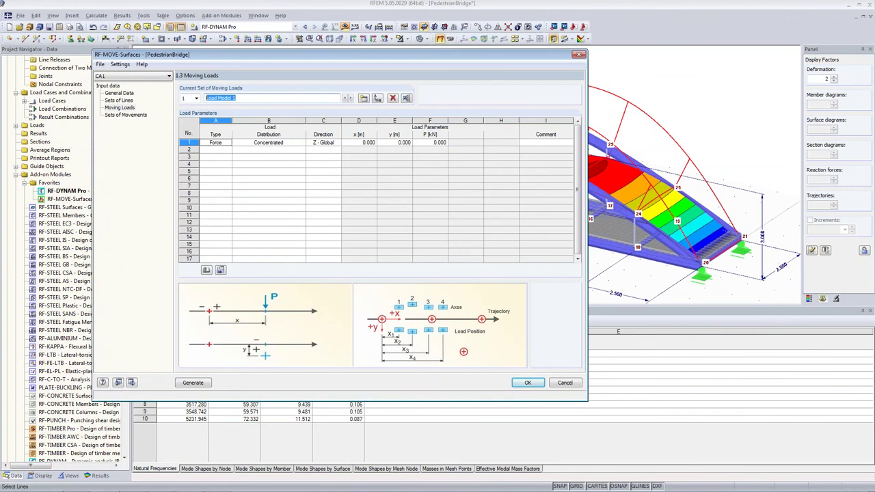
text(Both Feet)
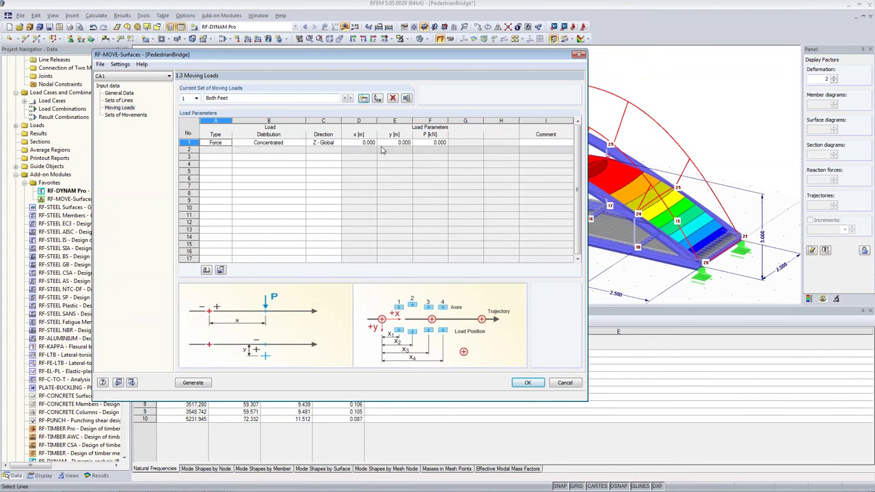
click(421, 142)
text(1)
key(Return)
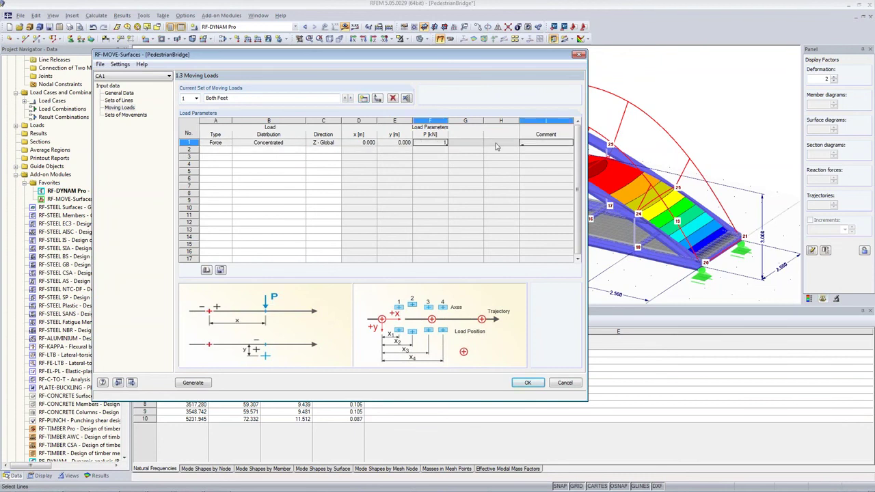
click(424, 142)
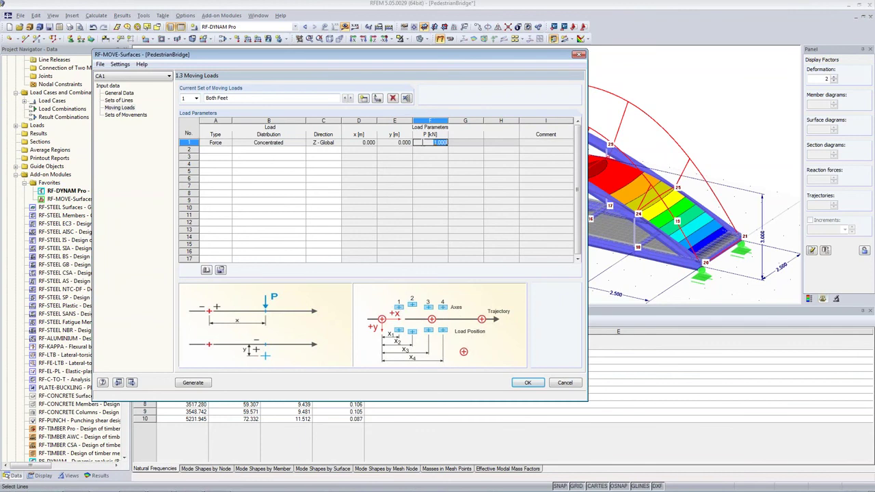
drag(404, 62, 404, 94)
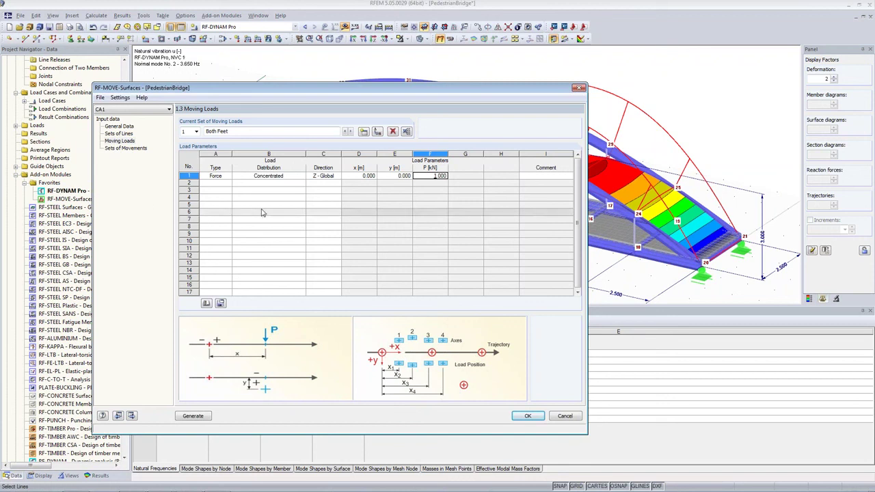
Step: Name the first set of movements Right Foot and assign it the Right Foot lines with the Both Feet moving load
click(127, 149)
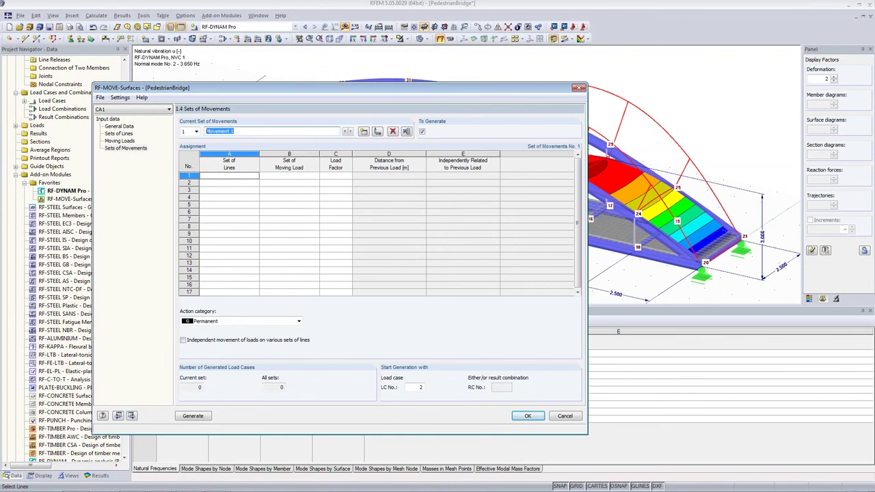
text(Right Foot)
click(252, 176)
click(256, 176)
click(247, 184)
click(280, 177)
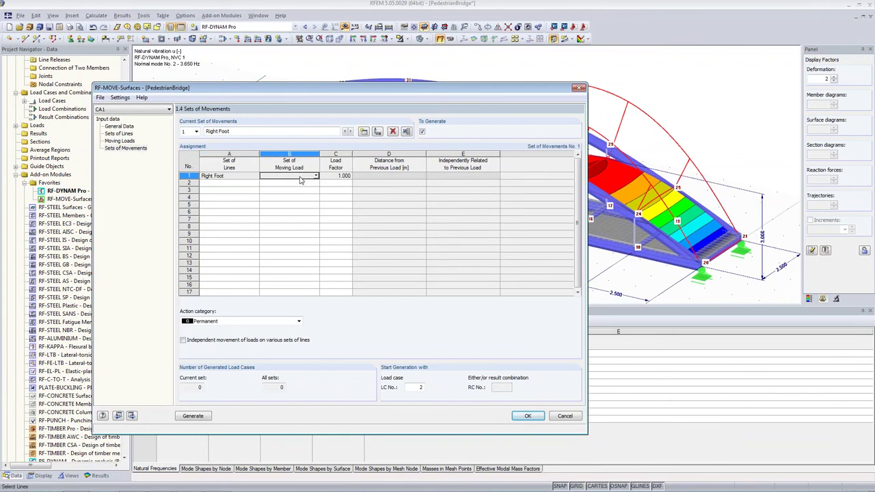
click(300, 176)
Step: Set the action category of the Right Foot movement to Earthquake
click(240, 323)
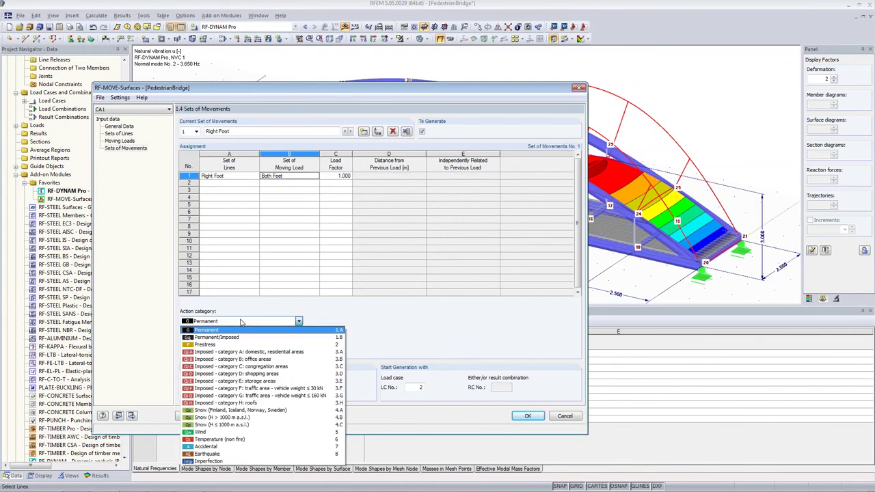
click(211, 454)
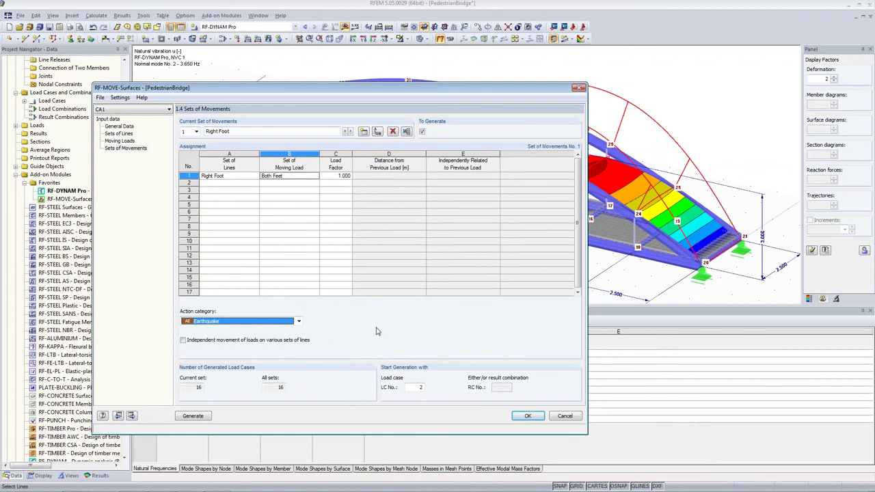
click(278, 321)
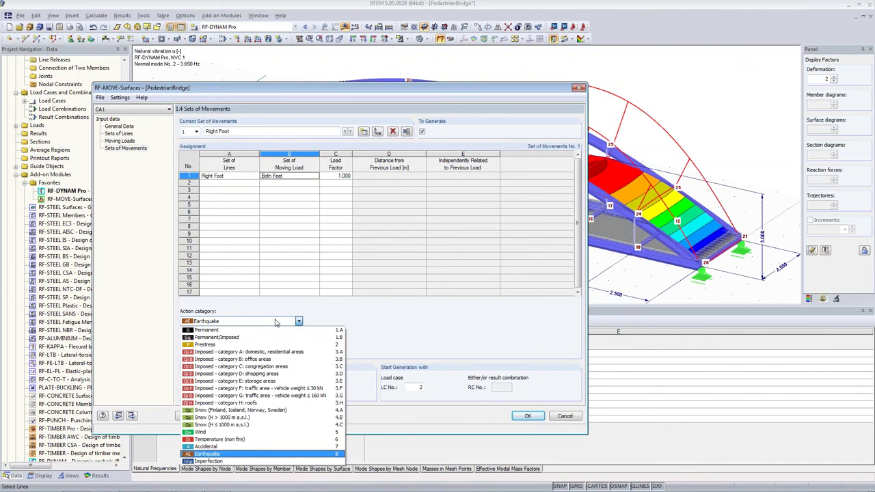
click(261, 454)
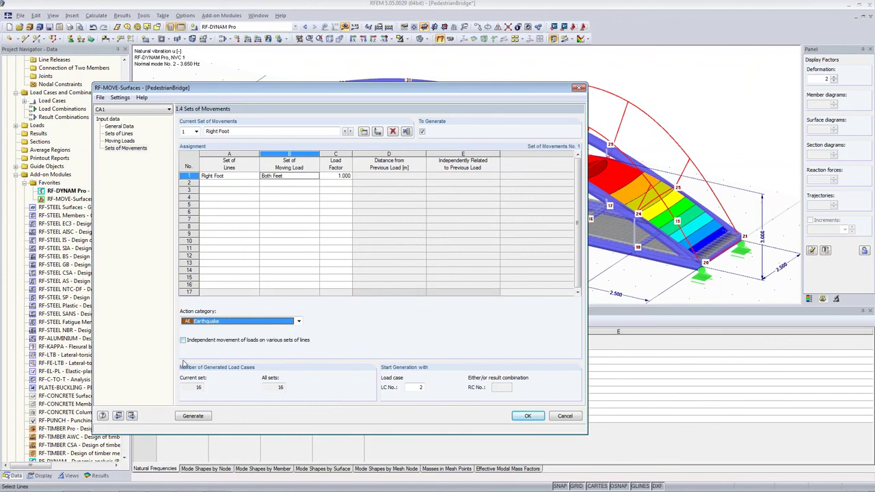
Step: Add a second set of movements named Left Foot and assign it the Left Foot lines with the Both Feet moving load
click(364, 131)
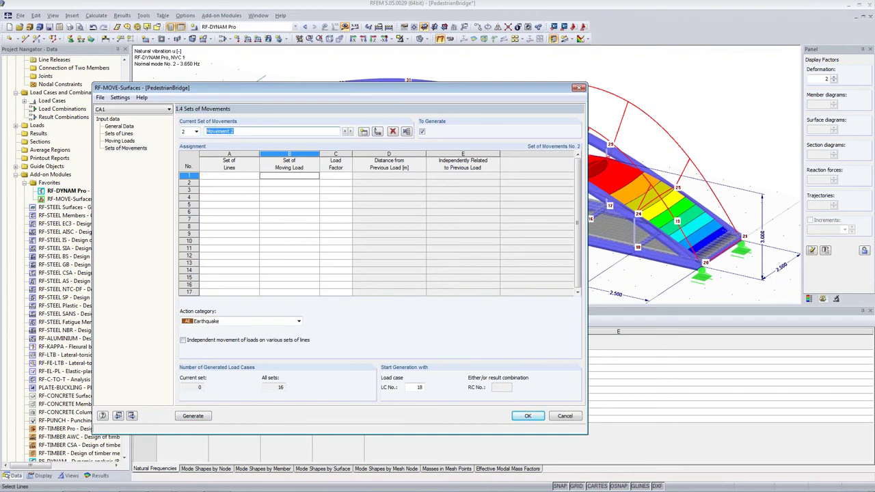
text(Left Foot)
click(252, 177)
click(255, 175)
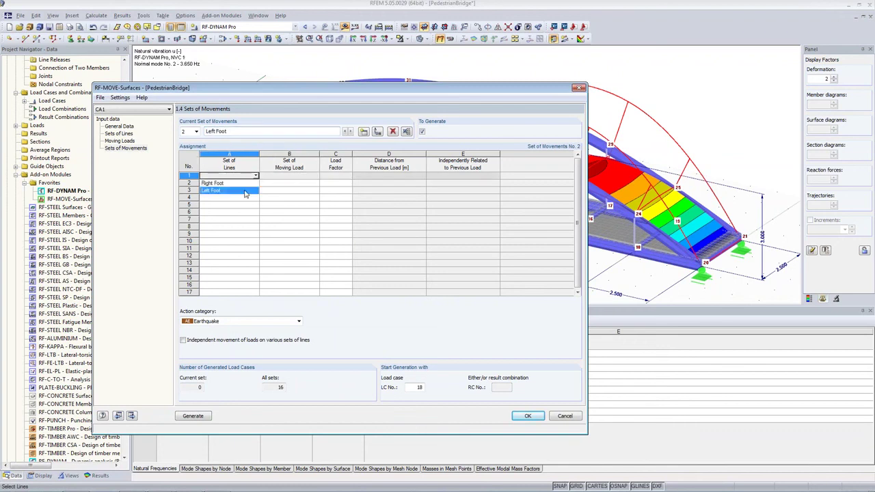
click(246, 193)
click(316, 177)
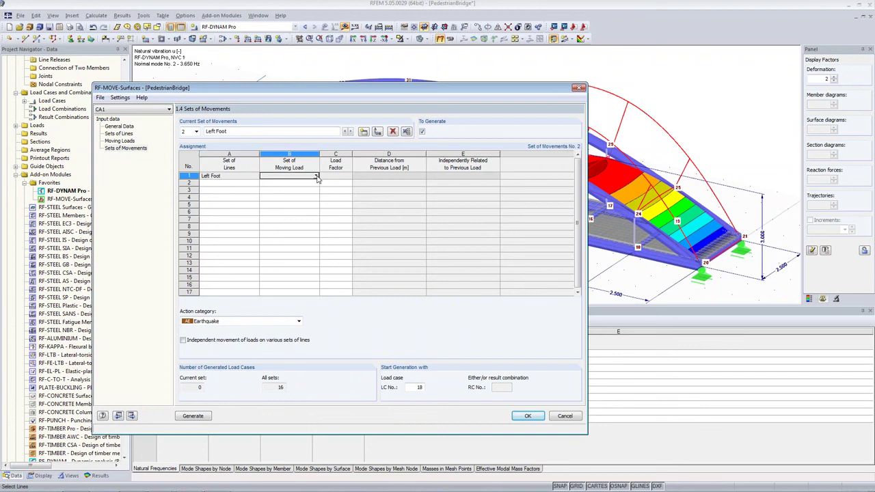
click(305, 187)
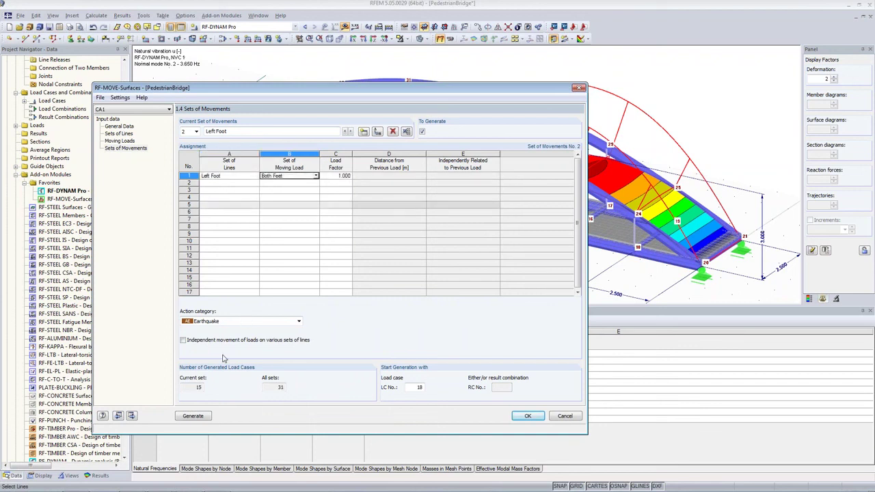
Step: Generate the load cases for both sets of movements and exit RF-MOVE-Surfaces
click(193, 387)
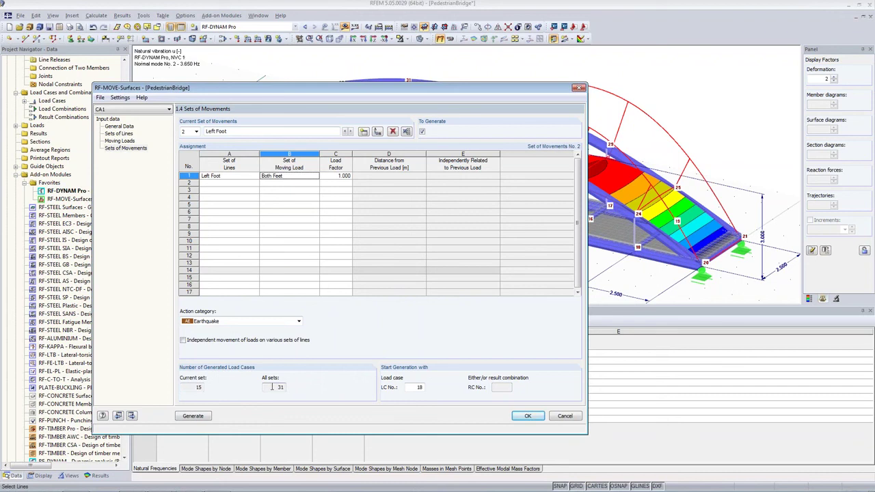
click(199, 416)
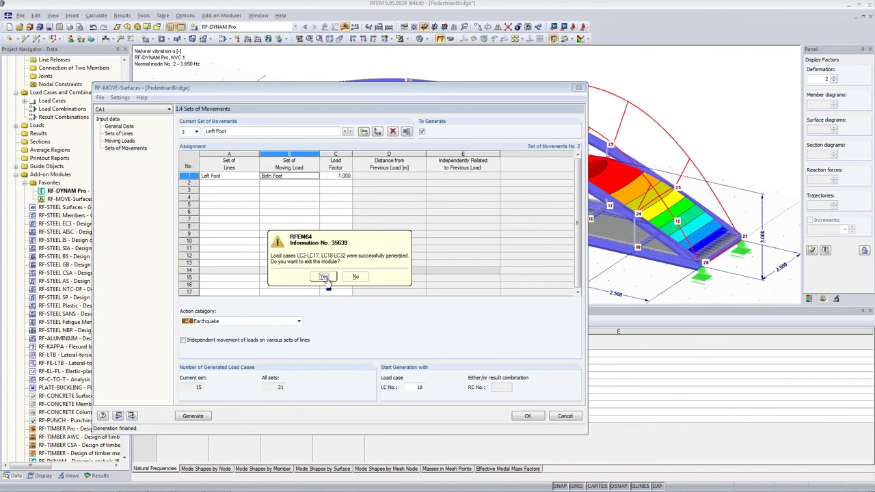
click(324, 277)
Step: Activate load case LC2 and display its load with values in a plan view of the bridge deck
click(250, 27)
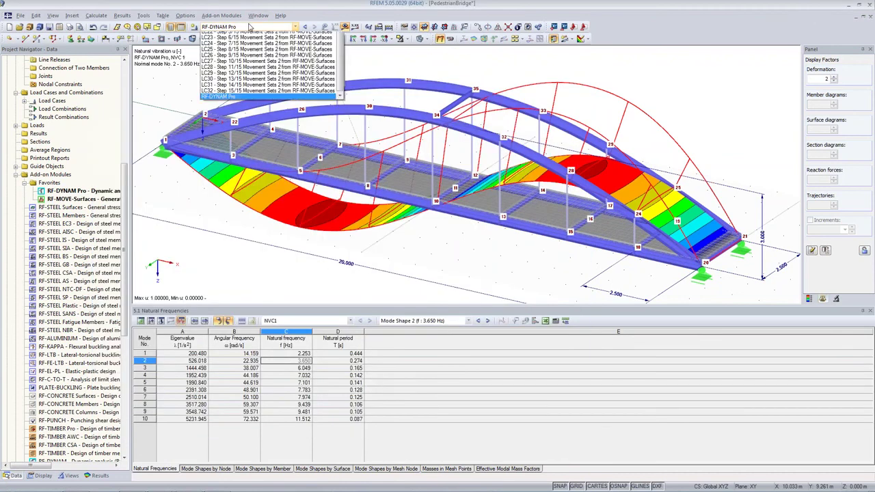
scroll(287, 82, up, 8)
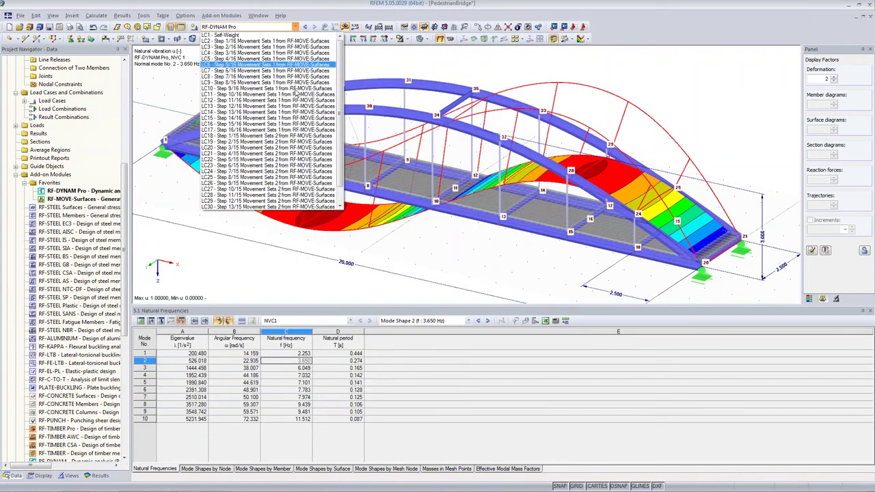
click(326, 46)
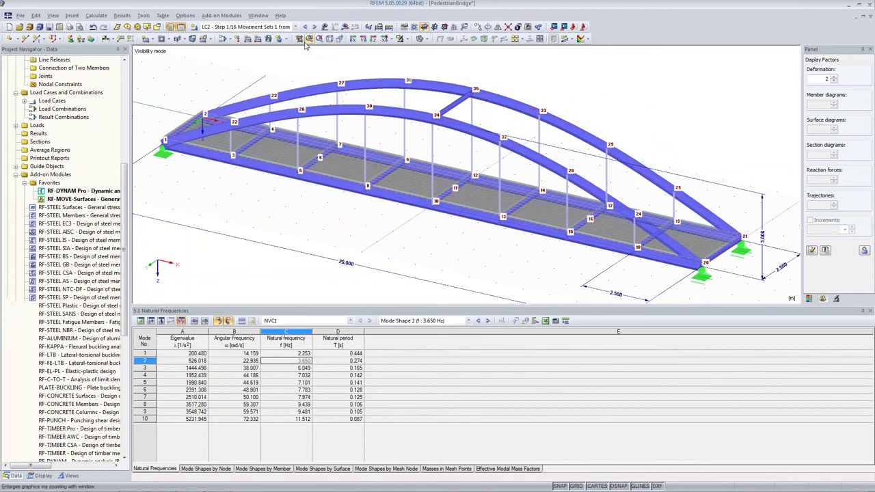
click(373, 39)
middle_drag(443, 208, 373, 263)
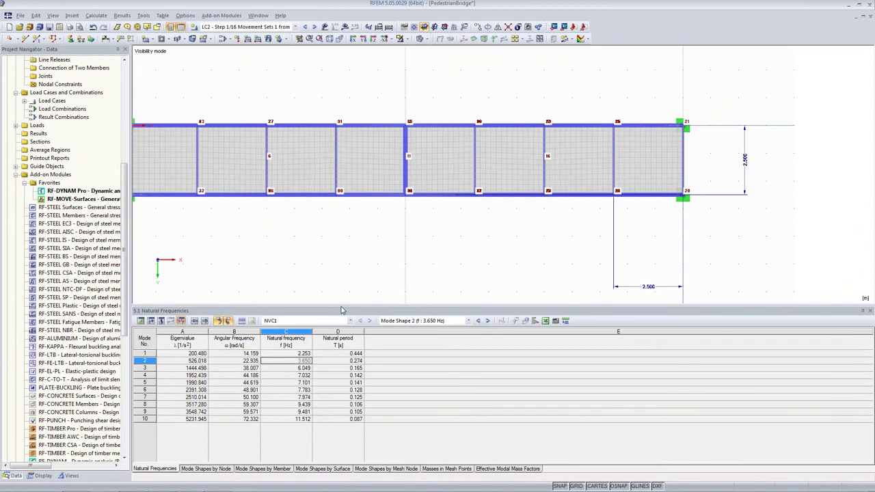
drag(345, 306, 345, 375)
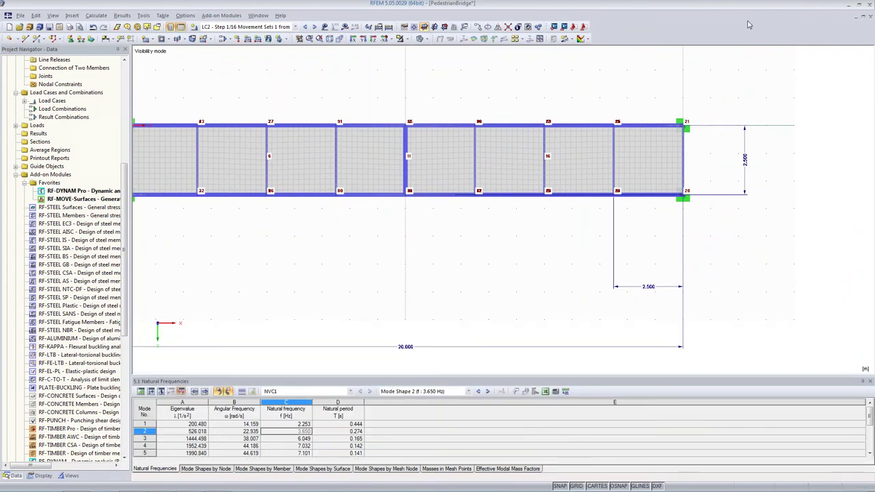
middle_drag(219, 246, 275, 281)
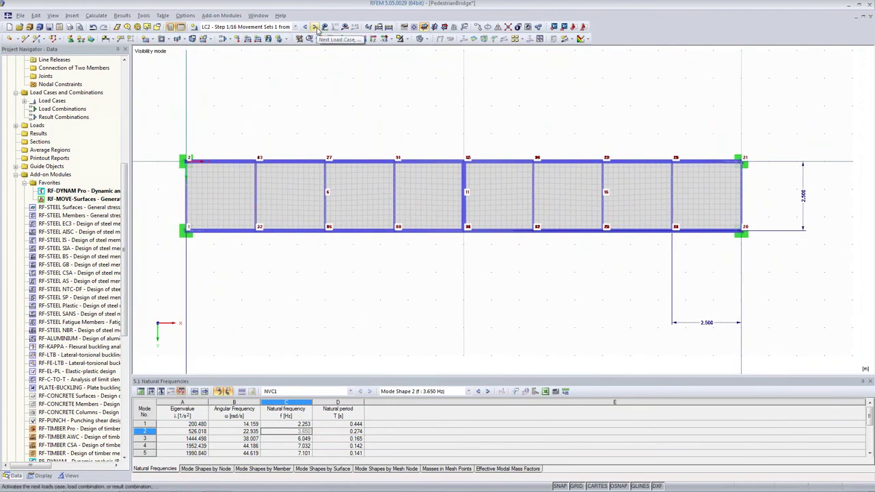
click(326, 27)
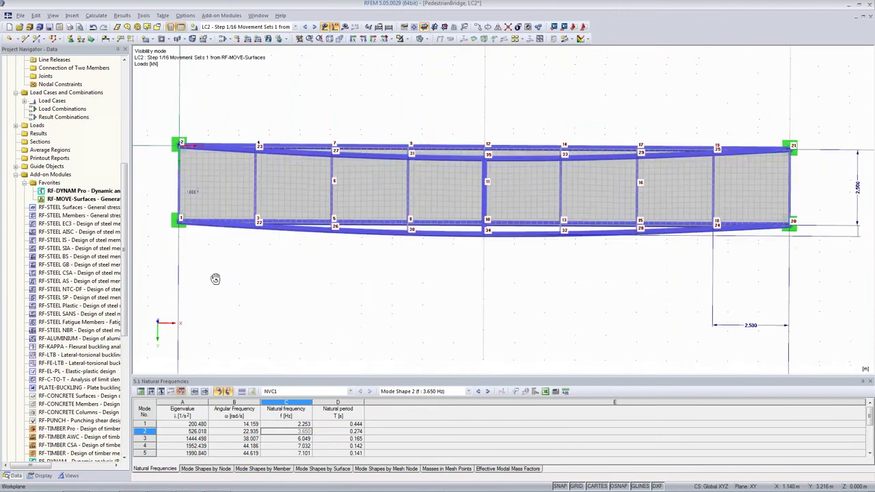
ctrl+middle_drag(217, 325, 247, 275)
click(387, 39)
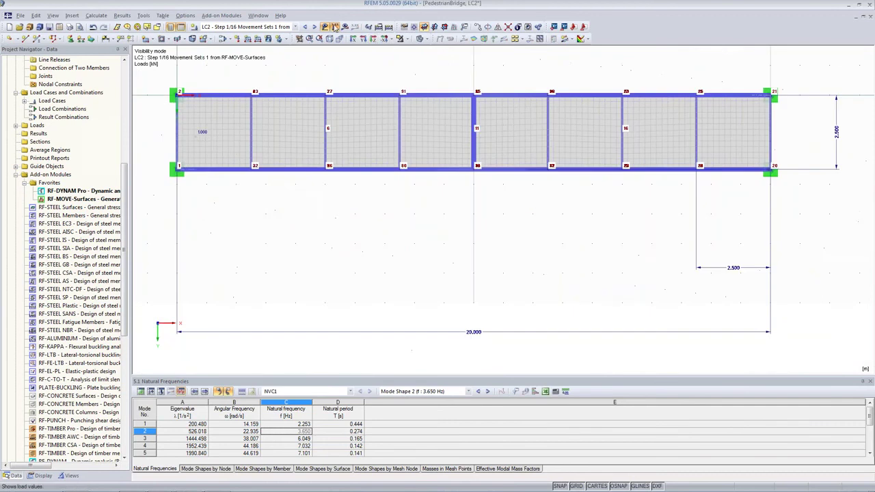
Step: Step forward through the generated load cases up to LC32, examining how the foot load moves along the deck
click(316, 27)
click(315, 27)
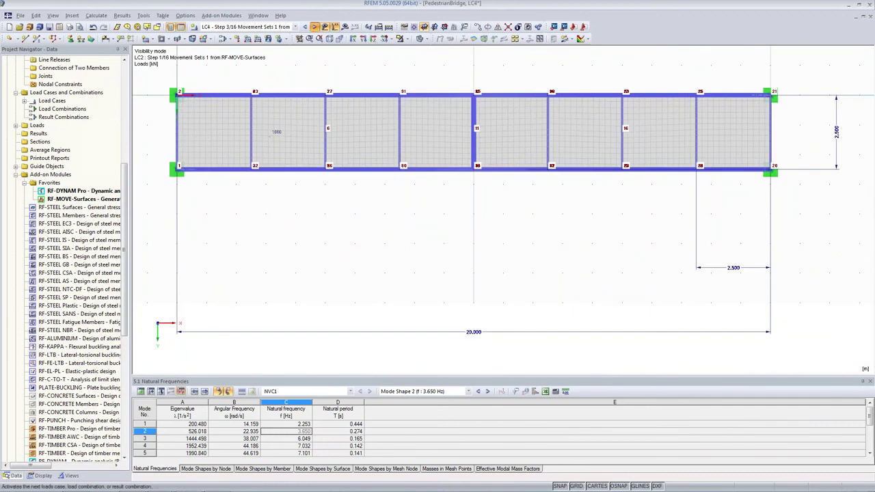
click(315, 28)
click(315, 27)
click(315, 28)
click(315, 27)
click(315, 28)
click(315, 28)
click(315, 28)
click(315, 28)
click(315, 28)
click(315, 27)
click(315, 27)
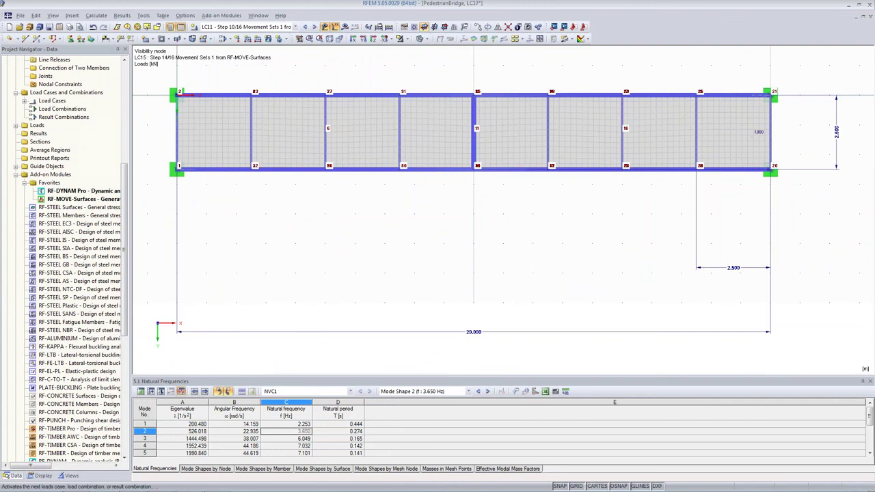
click(315, 28)
click(315, 27)
click(315, 27)
click(315, 28)
click(315, 27)
click(315, 27)
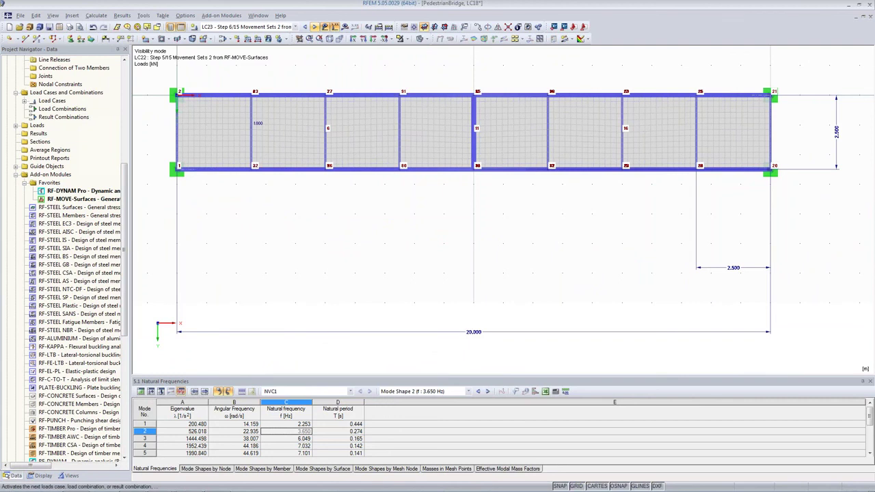
click(315, 28)
click(315, 27)
click(315, 27)
click(315, 28)
click(315, 28)
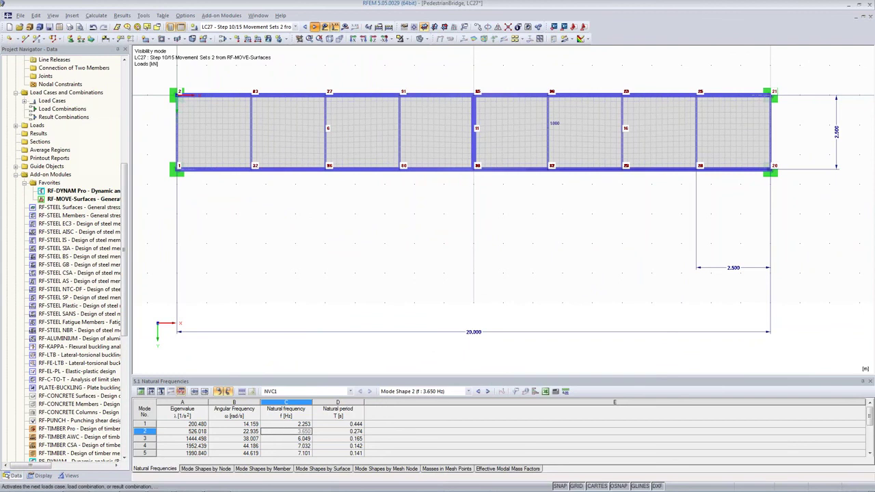
click(315, 27)
click(315, 27)
click(316, 27)
click(315, 28)
click(315, 28)
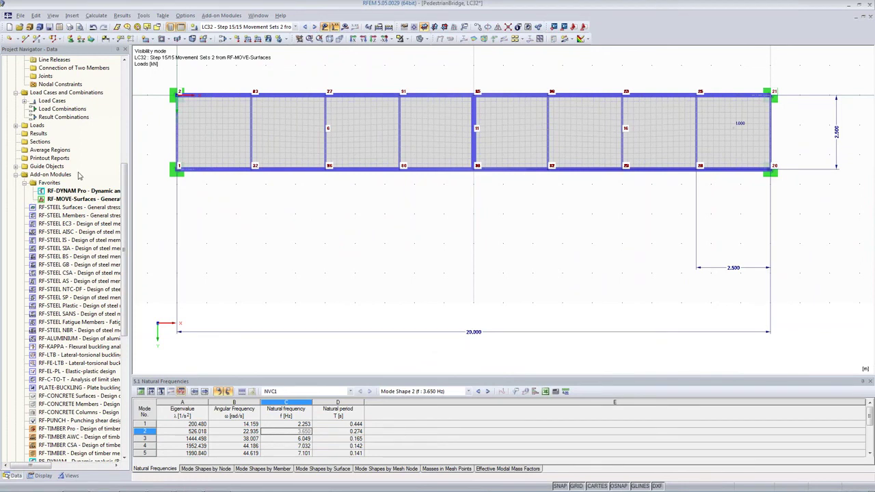
Step: Add a parameter named G with the unit type Force to the model's parameter list
click(95, 19)
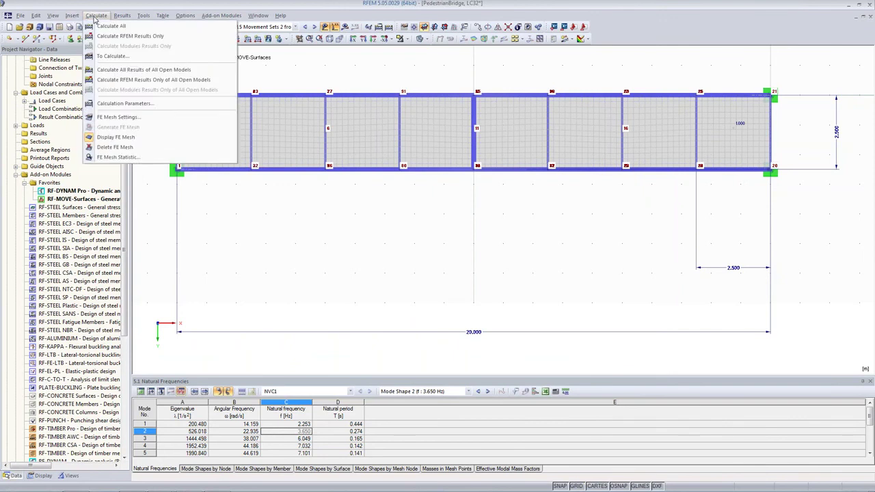
click(73, 15)
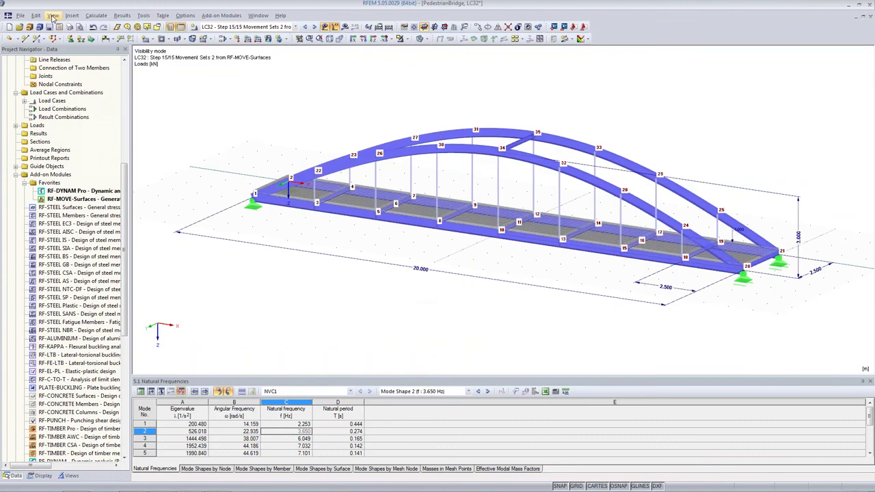
click(35, 15)
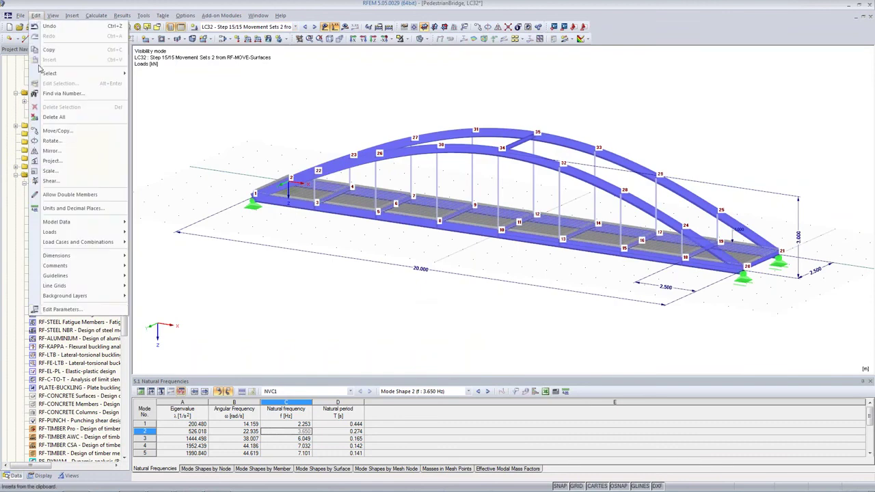
click(52, 310)
drag(155, 11, 348, 163)
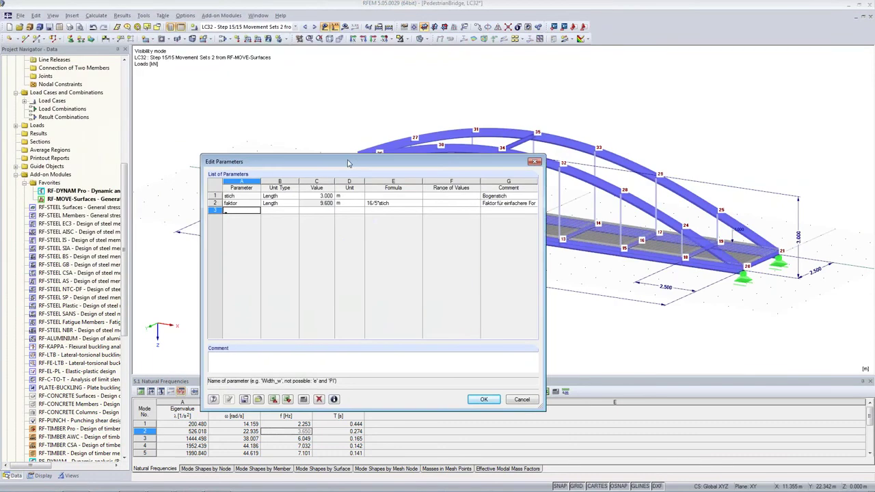
click(230, 211)
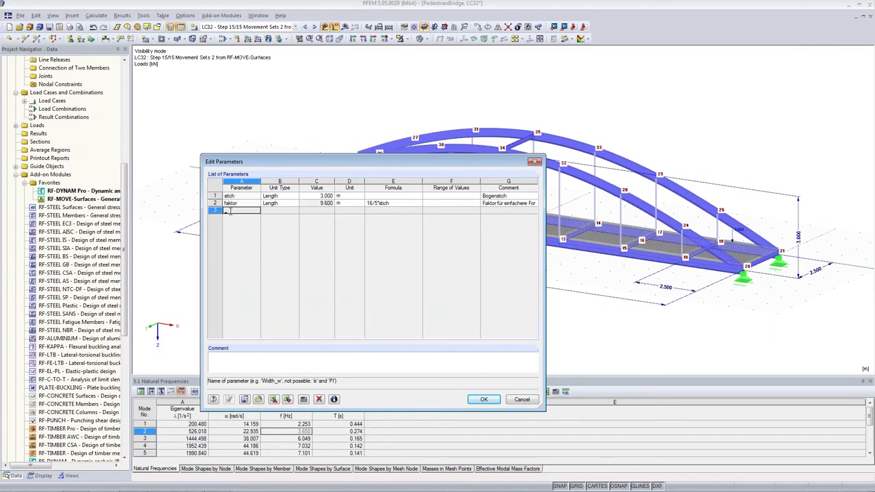
text(G)
key(Tab)
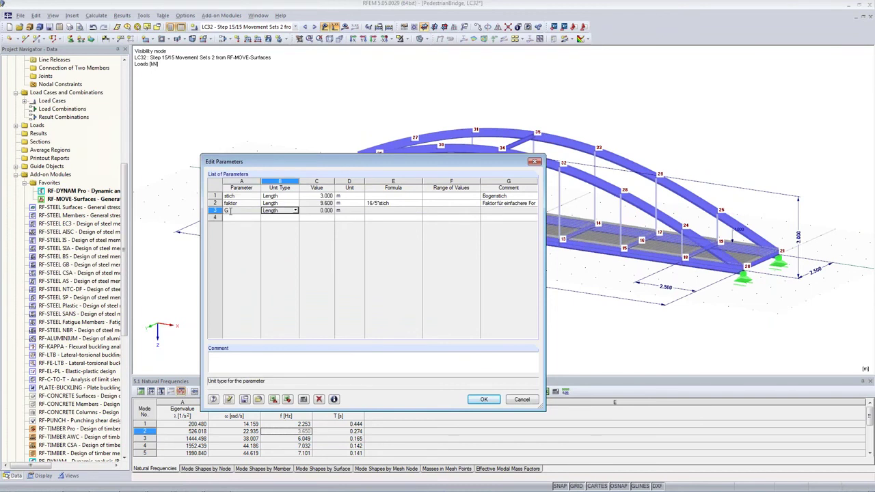
click(296, 211)
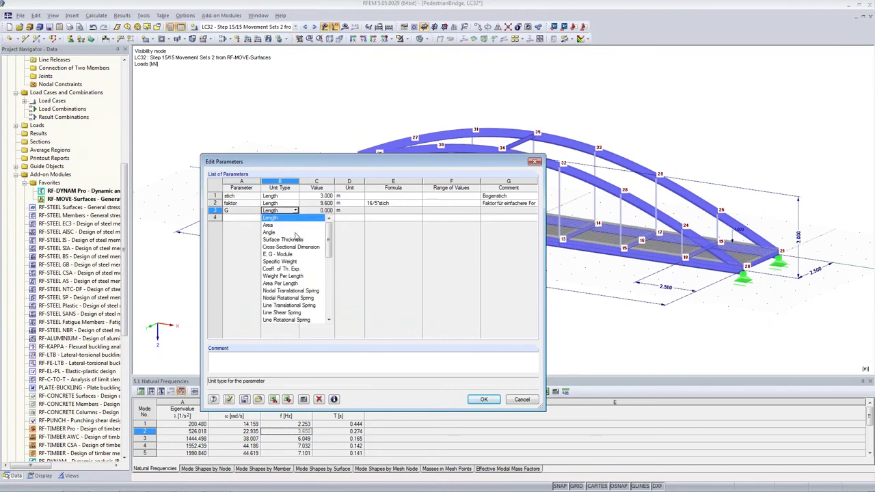
scroll(297, 269, down, 1)
scroll(296, 268, down, 2)
click(294, 291)
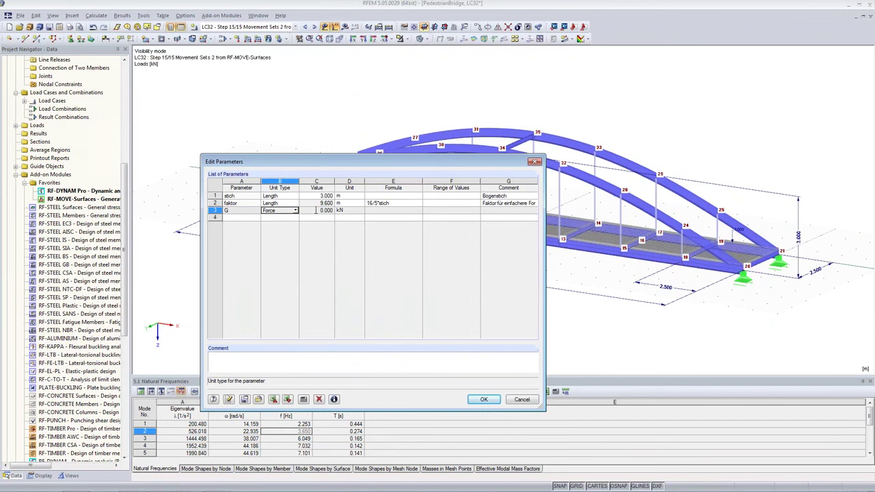
Step: Set parameter G to 0.8 kN and give it the comment Self-Weight of Person
key(Tab)
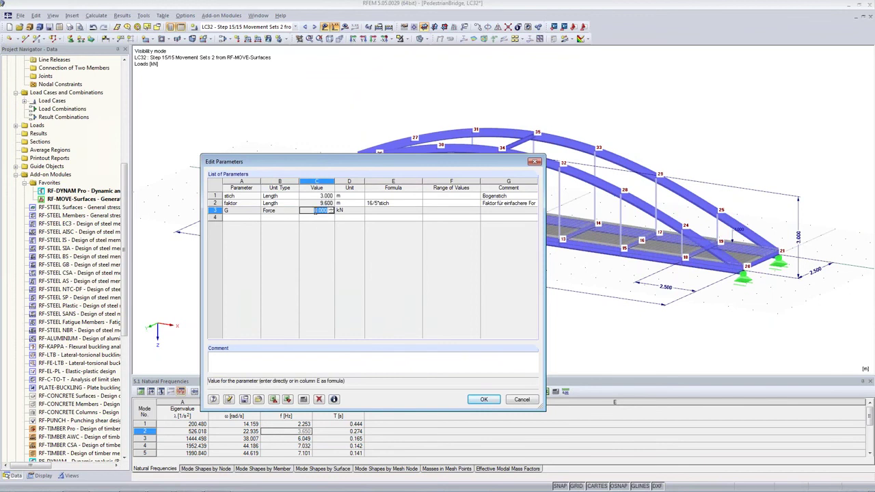
text(0.5)
key(Tab)
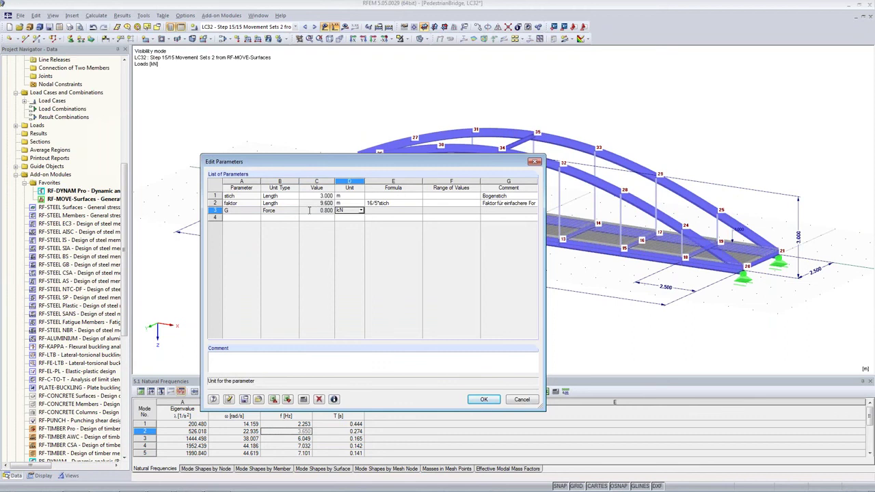
click(489, 211)
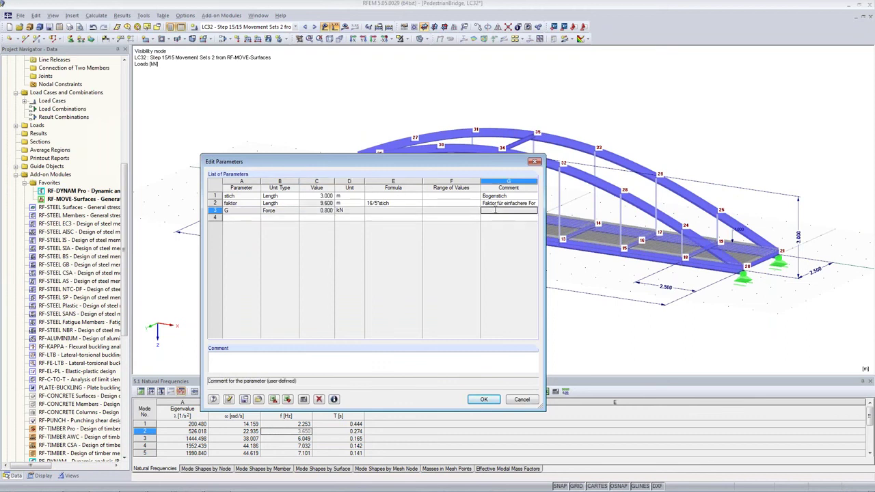
text(Self-Weight of Person)
Step: Add a parameter named N with the unit type Dimensionless to the parameter list
click(242, 217)
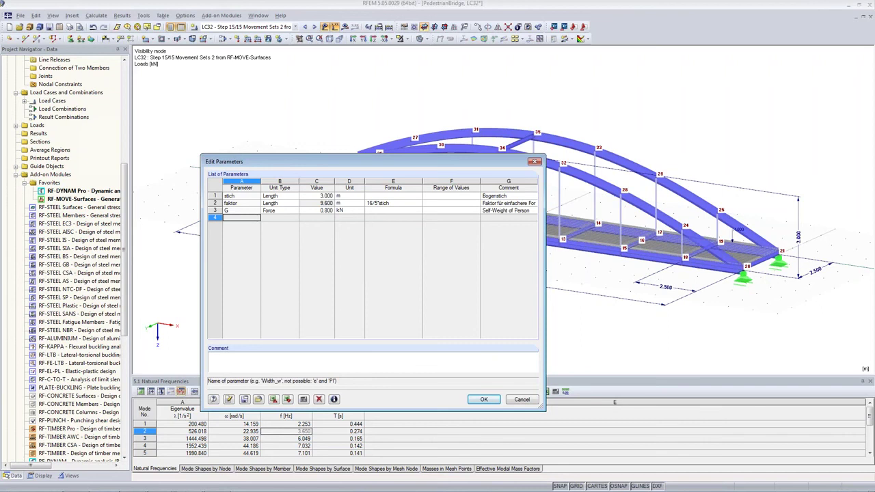
text(N)
key(Tab)
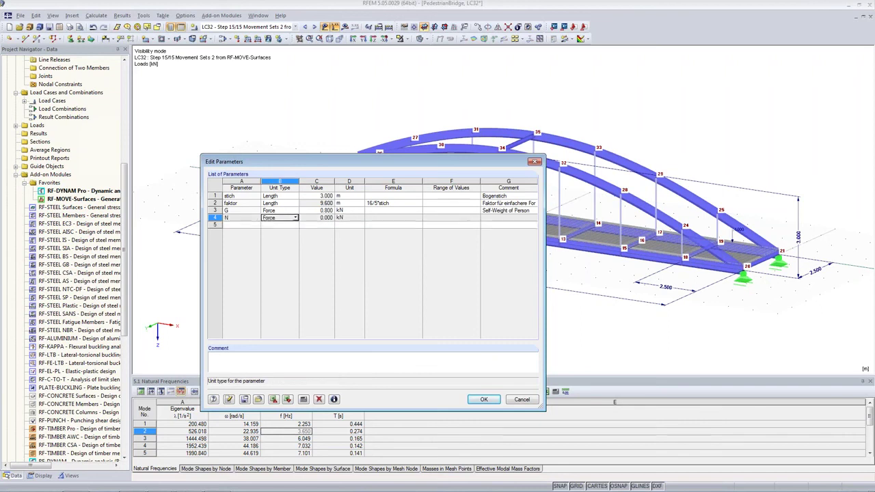
click(297, 218)
scroll(293, 283, down, 5)
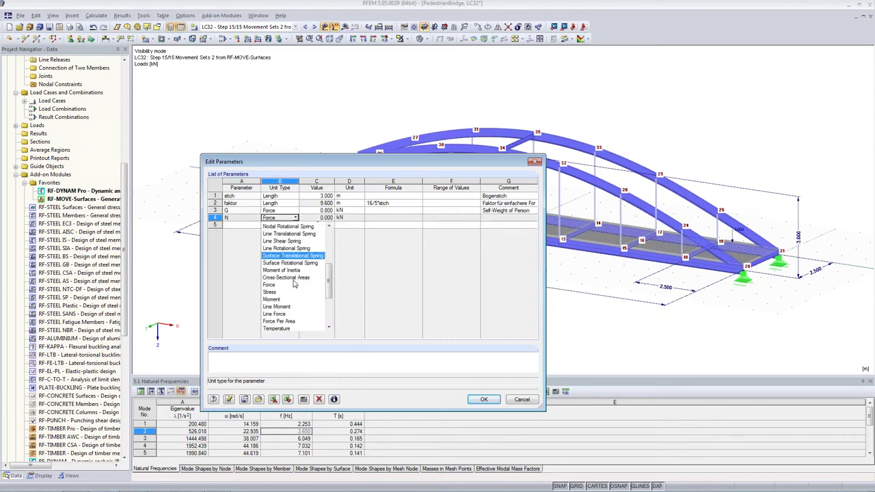
click(291, 327)
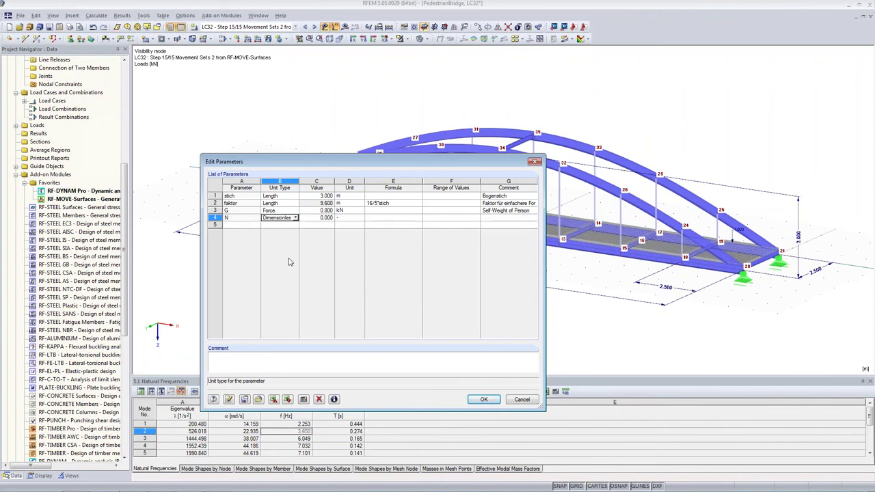
click(296, 218)
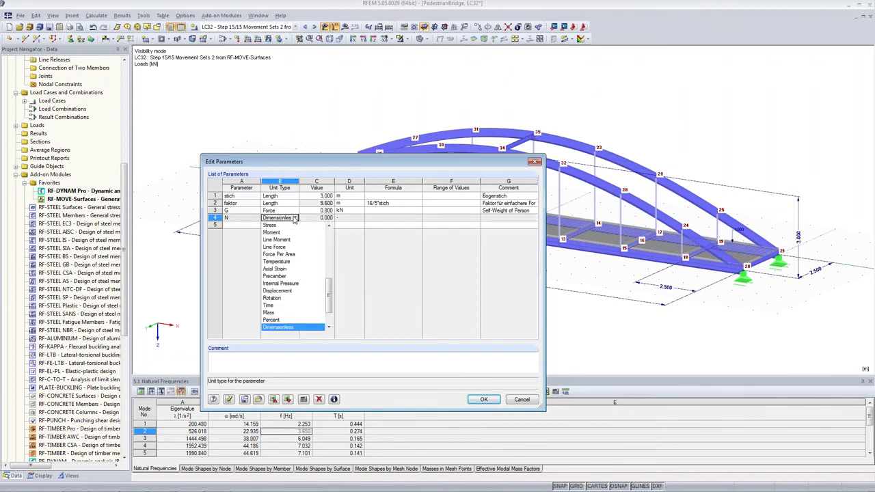
click(296, 218)
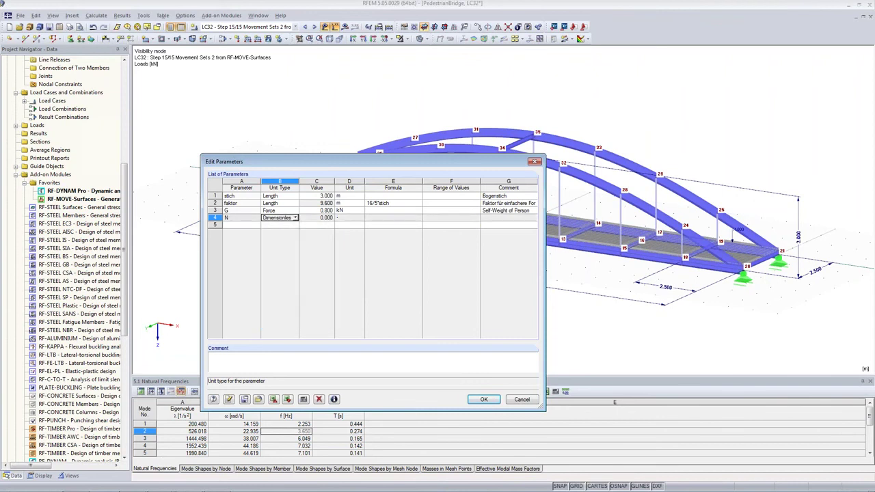
Step: Set parameter N to 4 and give it the comment Number of Persons
click(312, 218)
double_click(312, 218)
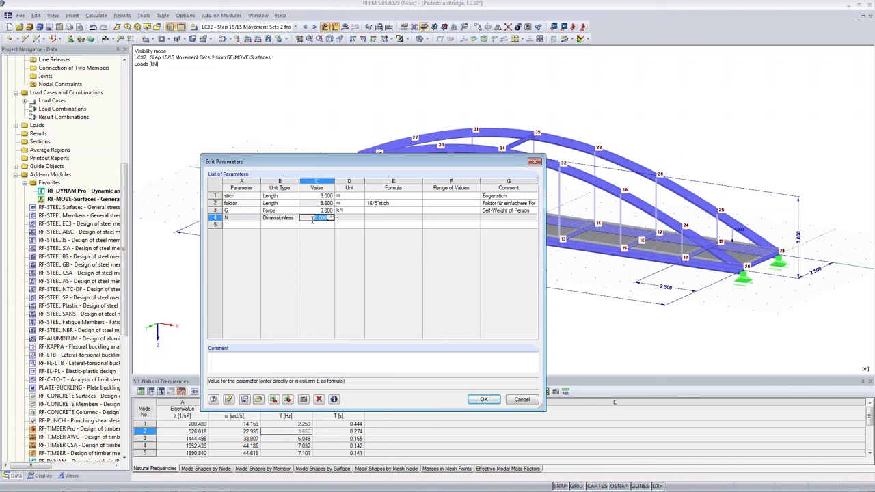
text(4)
key(Tab)
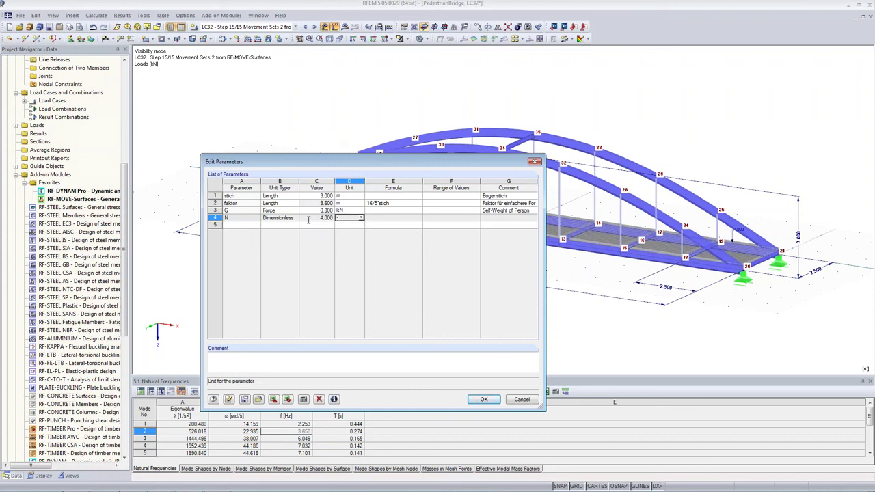
click(496, 215)
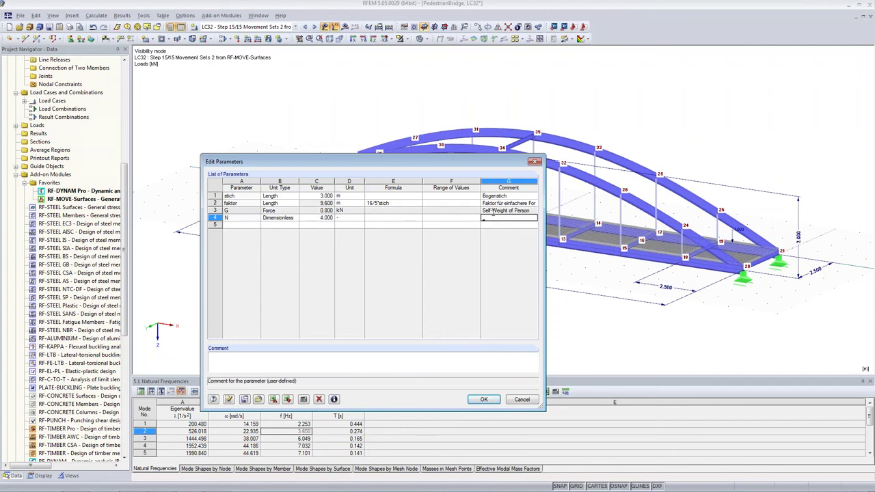
text(Number of Persons)
Step: Add a parameter named fs with the unit type Dimensionless below parameter N
click(238, 224)
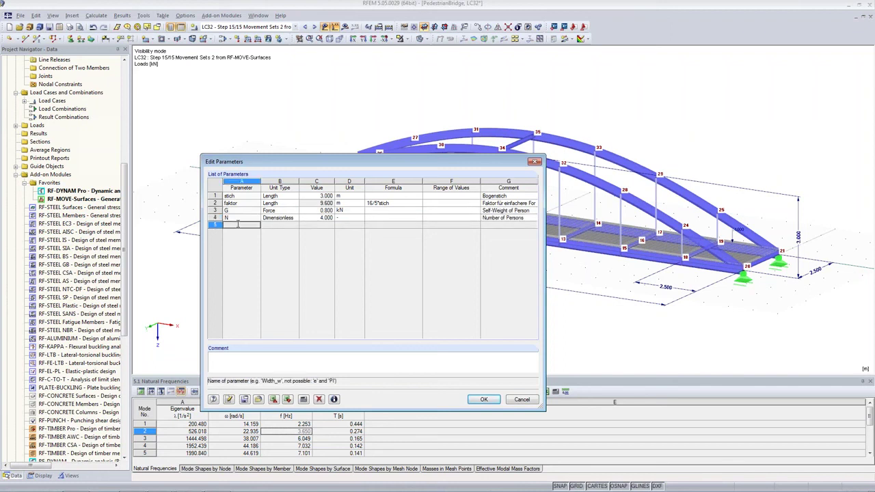
text(fs)
key(Tab)
click(295, 225)
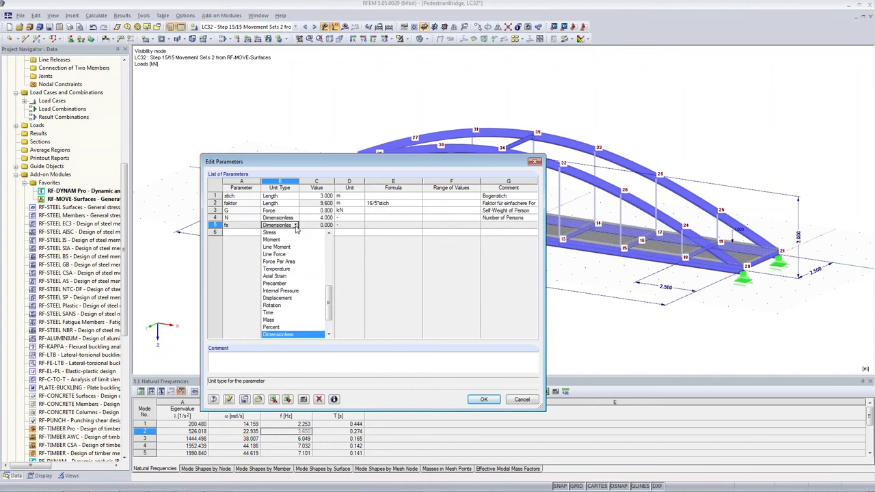
scroll(294, 242, down, 2)
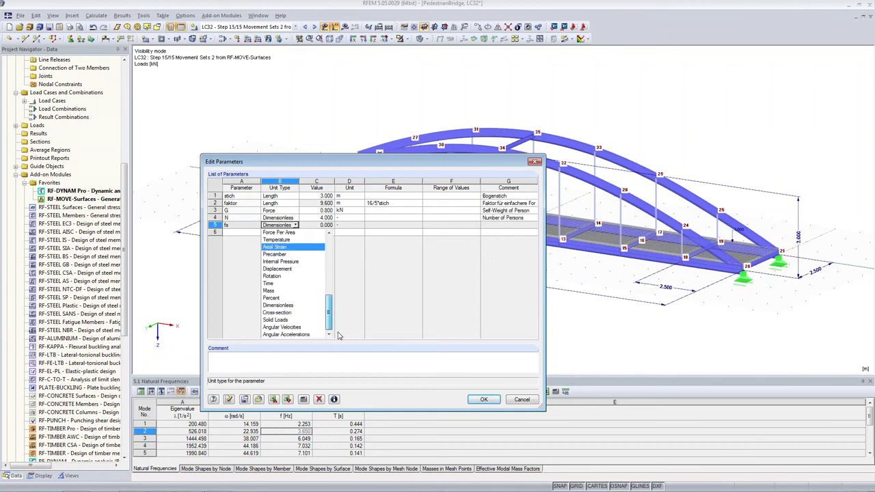
click(281, 304)
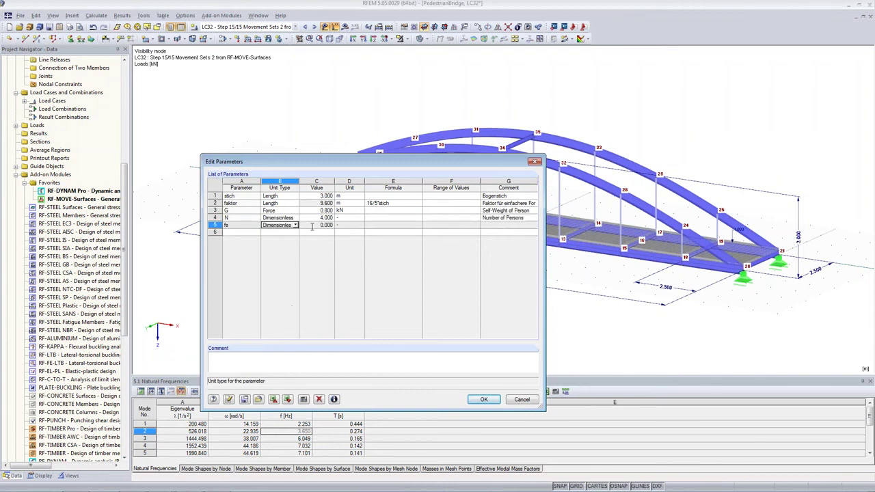
Step: Set parameter fs to 2 with the comment Step Frequency [Hz] and accept the parameter list
click(312, 227)
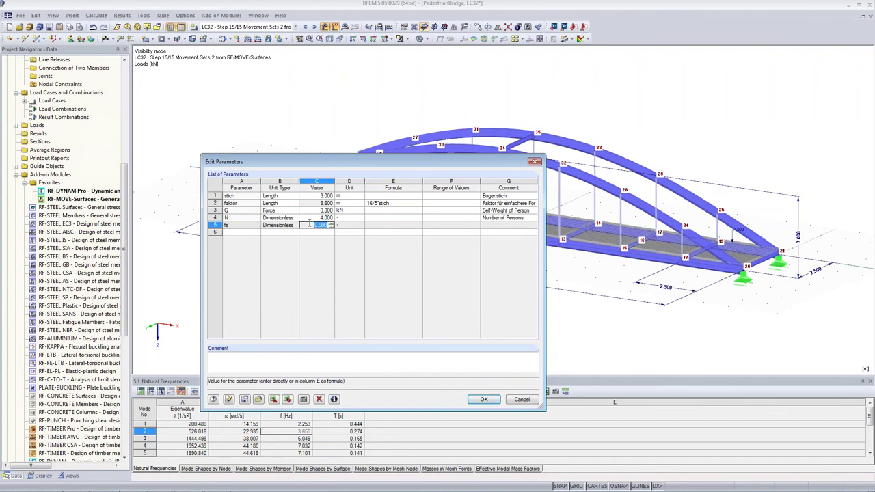
text(2)
key(Tab)
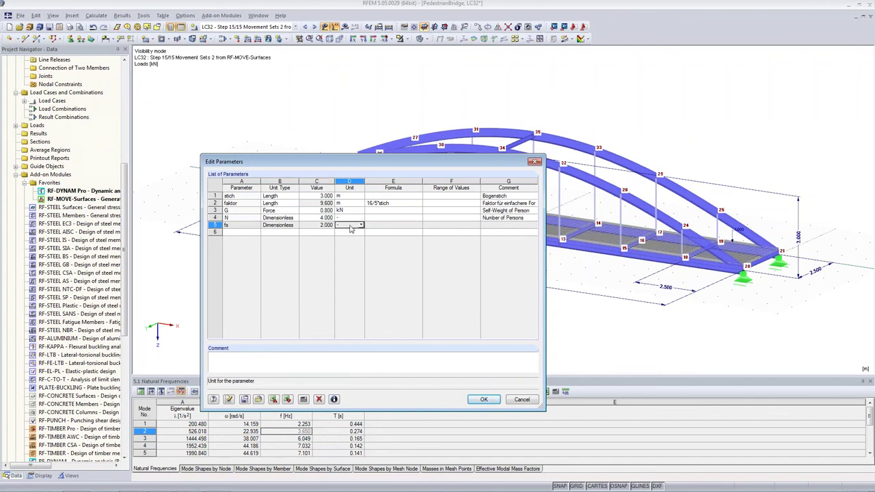
click(306, 225)
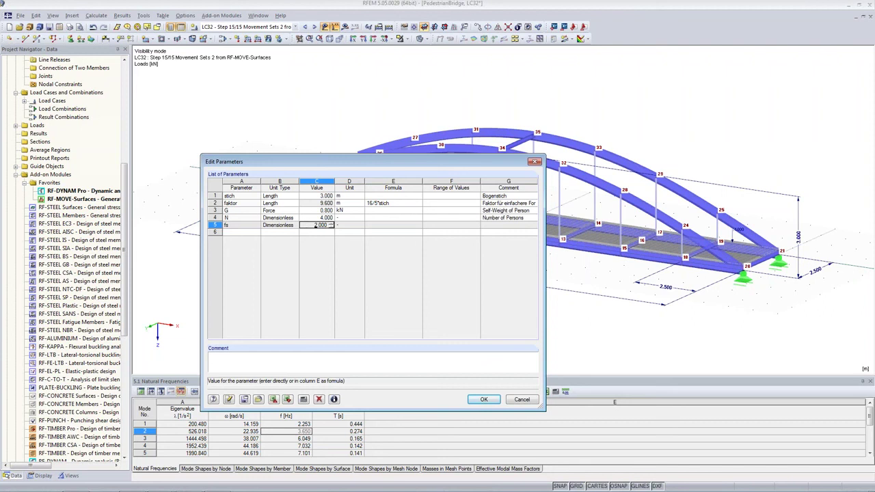
click(488, 225)
text(Step F)
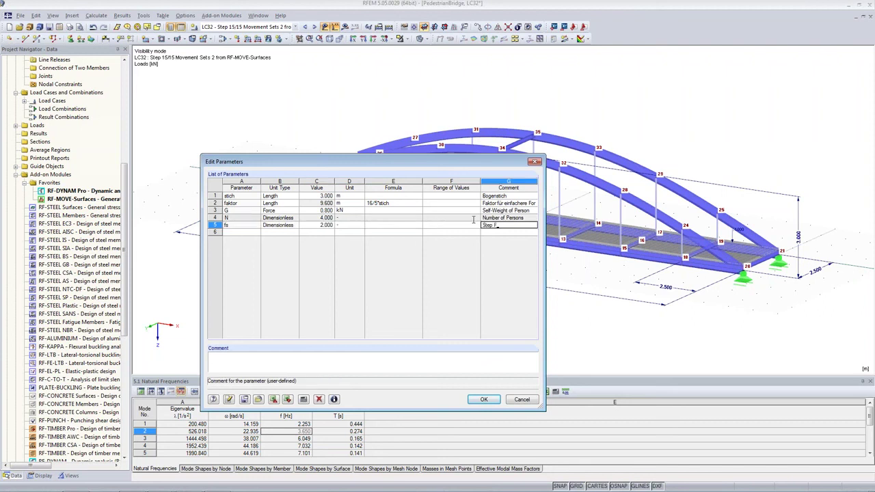
text(requency [Hz])
click(490, 404)
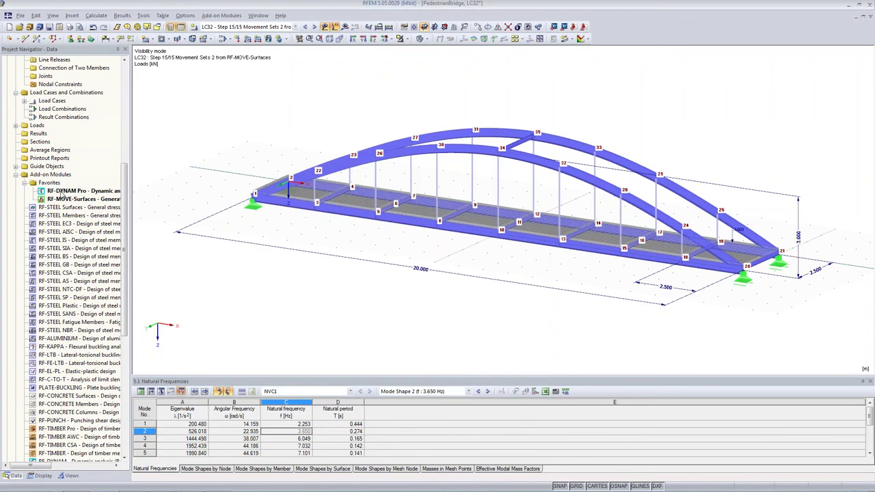
Step: Open the RF-DYNAM Pro input data, activate forced vibrations with time diagrams, and display the time diagram settings
double_click(69, 192)
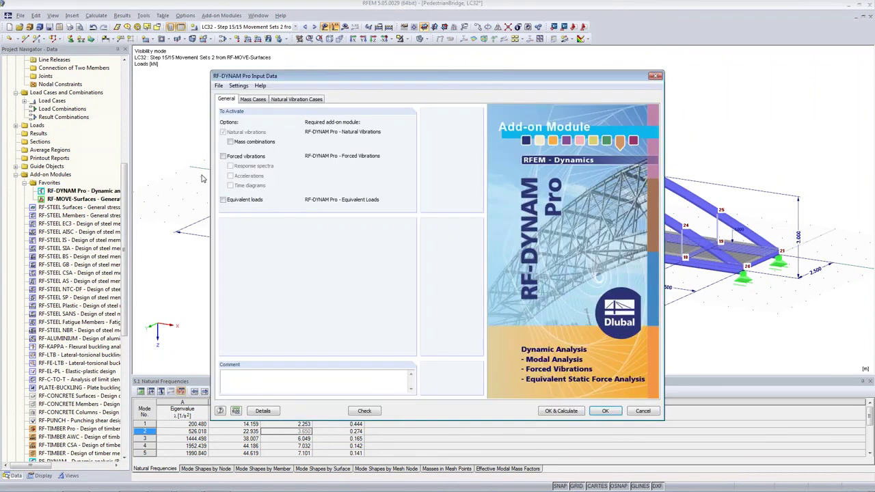
click(223, 156)
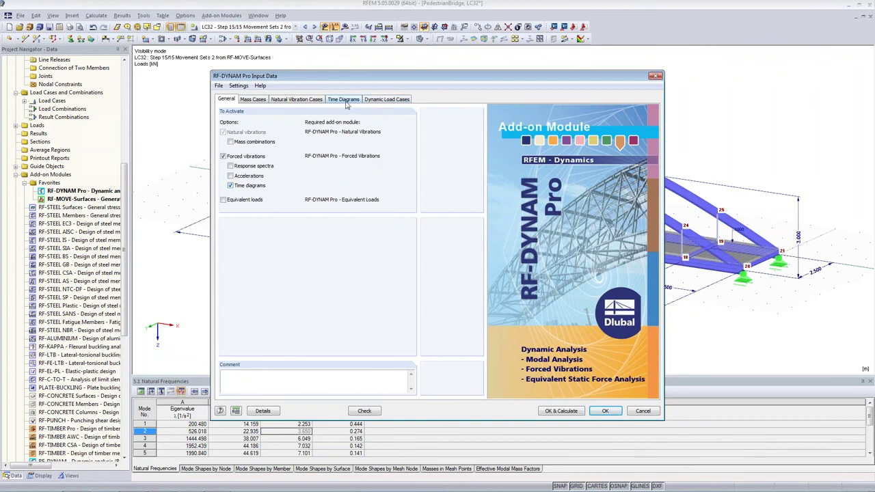
click(346, 102)
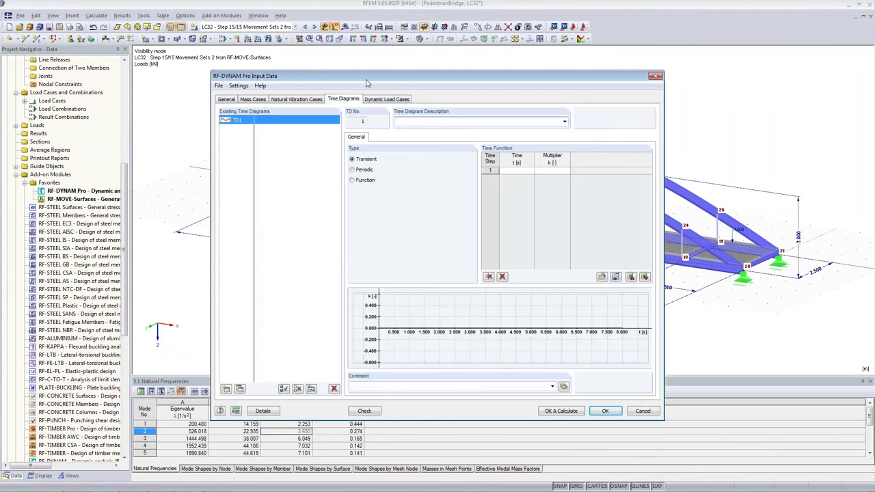
Step: Examine the input tables of the transient and periodic types for time diagram TD1
click(370, 100)
click(345, 99)
click(518, 171)
key(Tab)
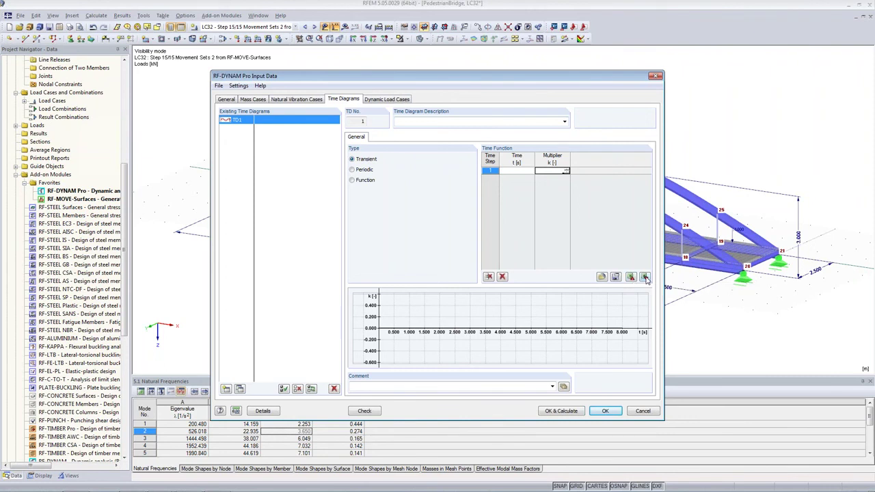
click(352, 169)
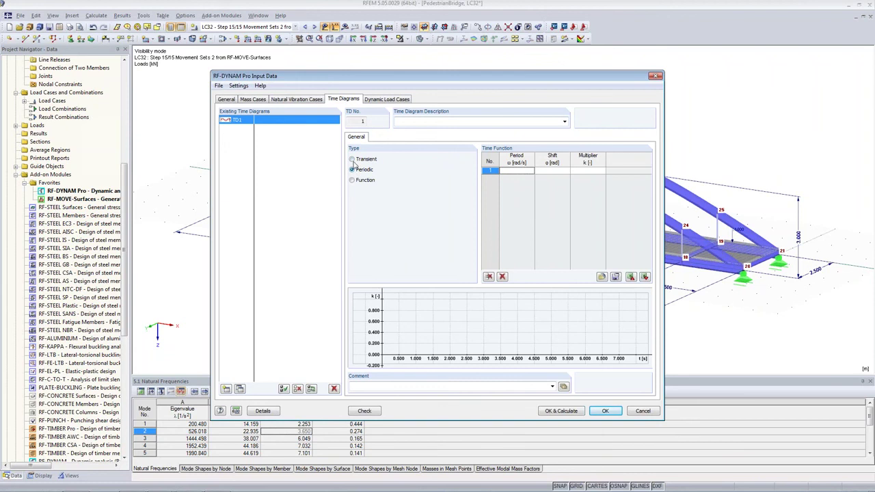
click(519, 170)
click(518, 170)
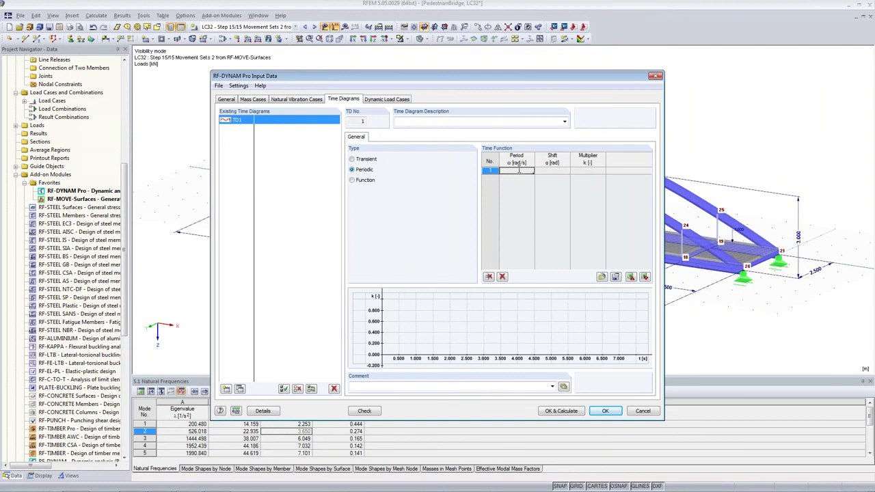
click(554, 172)
Step: Set time diagram TD1 to the Function type and describe it as Right Foot - Position 1
click(363, 181)
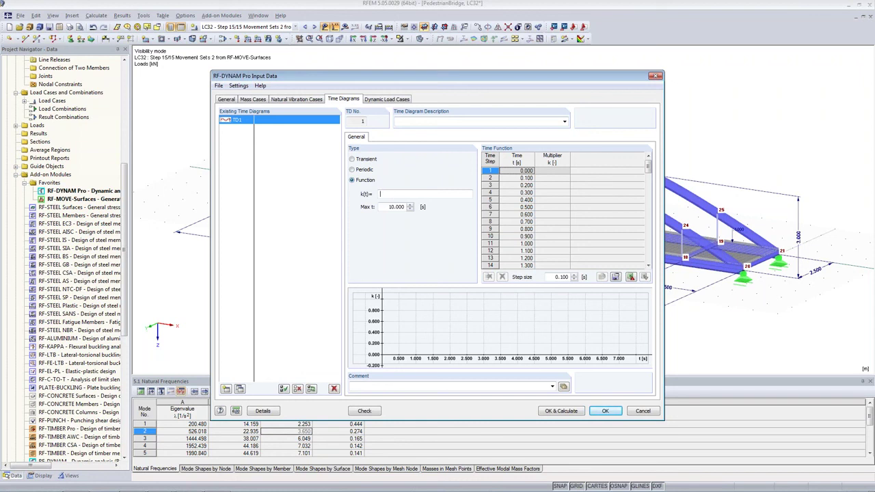
click(400, 121)
text(Right Foot)
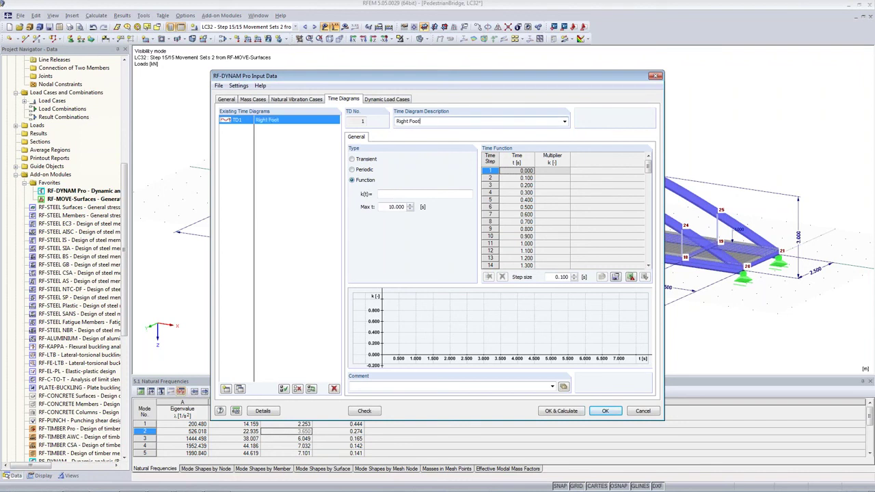
text( - Position 1)
Step: Define the time function k(t) of TD1 as (1+0.4*SIN(PI*2*fs*t))
click(408, 194)
text((1+0.4)
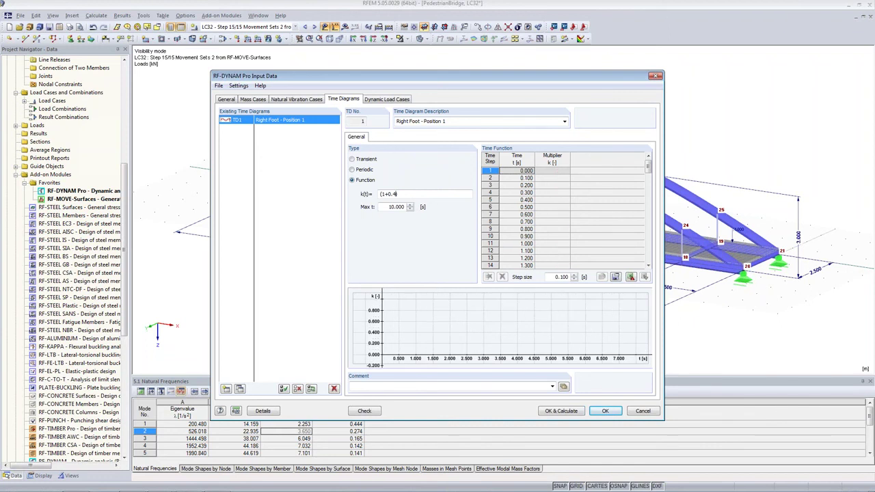
text(SIN))
text(*)
text((PI)
text(*2)
text(*fs*t)
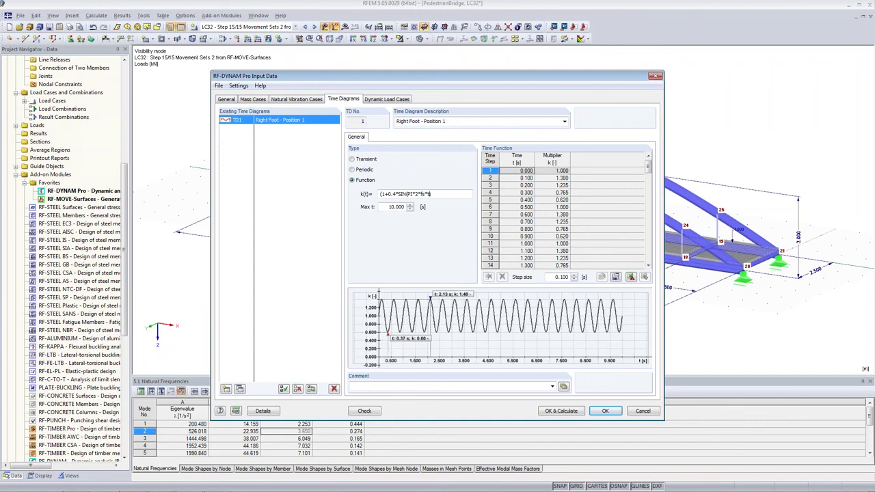
text()))
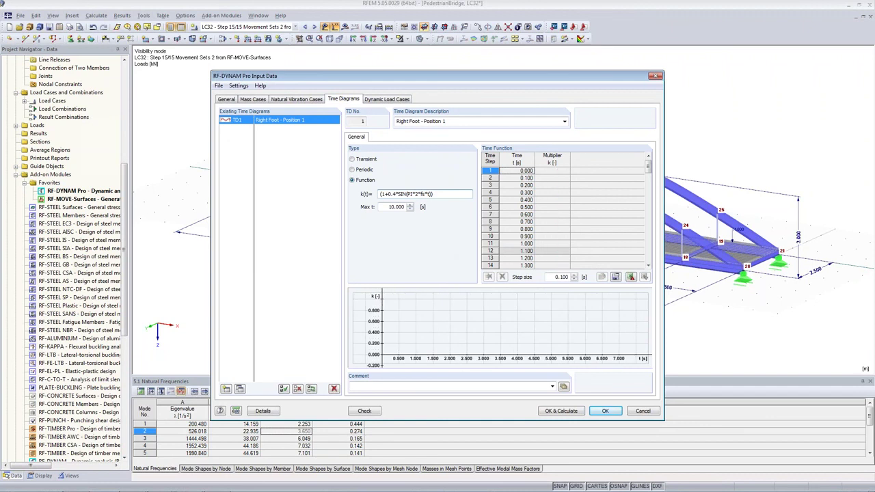
Step: Extend k(t) inside its outer parentheses with the harmonic terms +0.1*SIN(PI*4*fs*t-PI/2) and +0.1*SIN(PI*6*fs*t-PI/2)
text(+0.1)
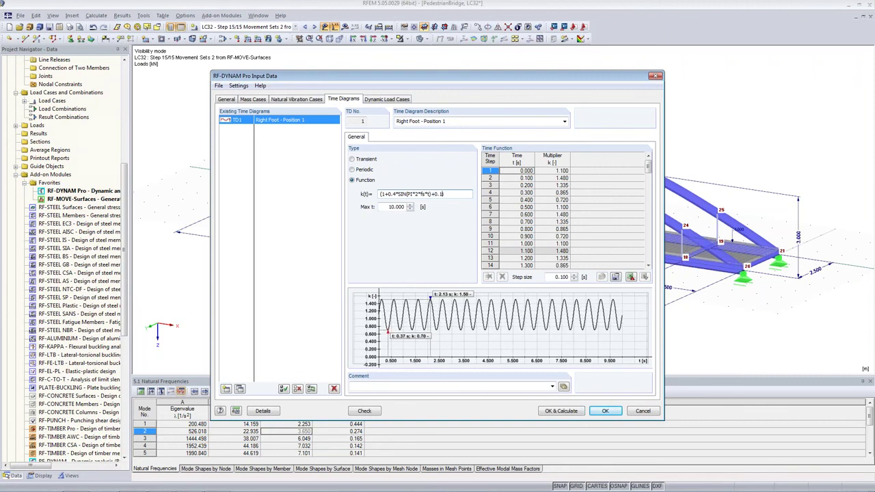
text(*)
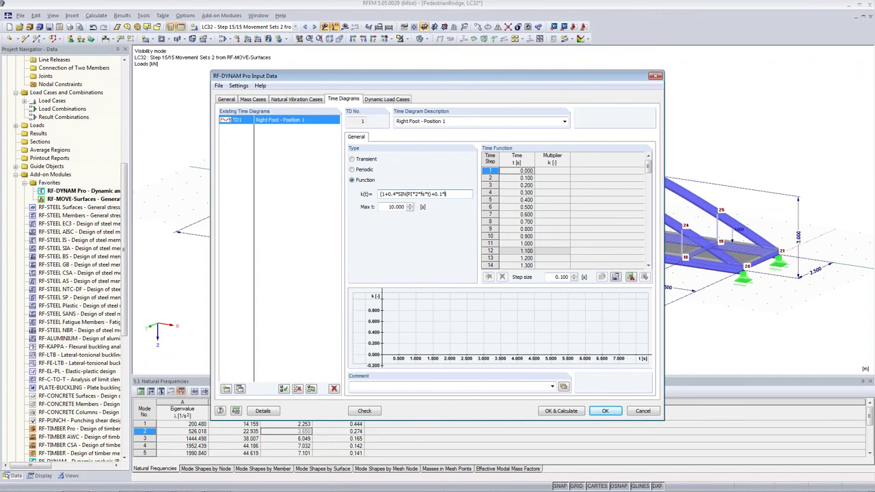
text(SIN(PI*4*fs*t-PI/2)
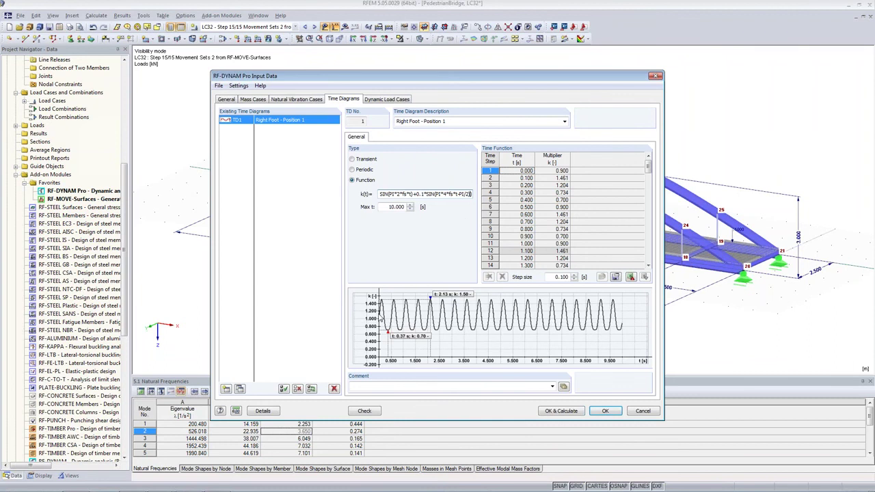
text(+)
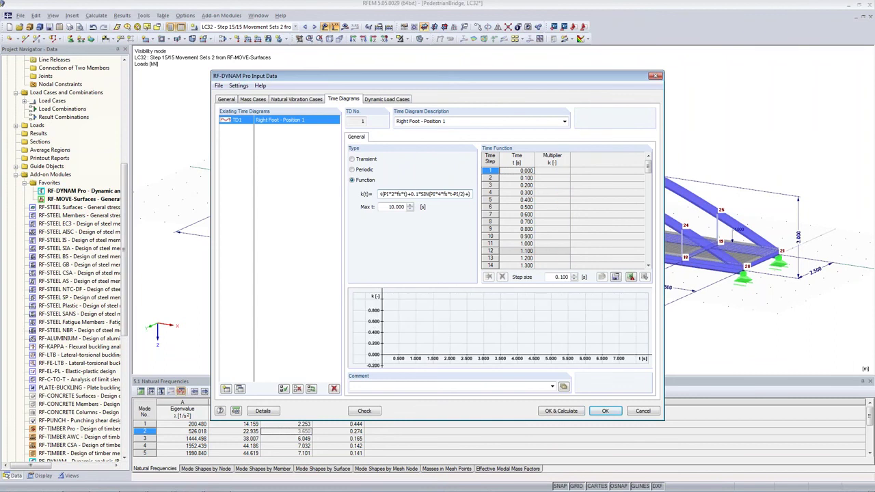
text(0.1*SIN(PI*6*fs*t-PI/2))
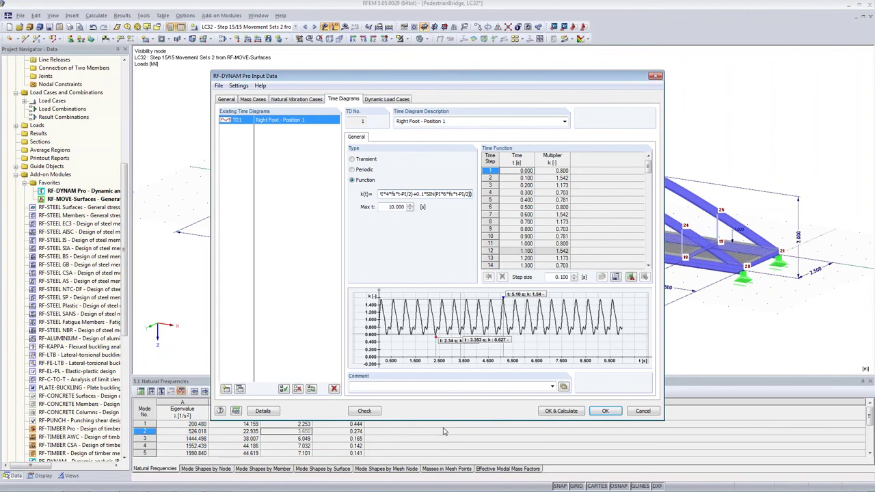
Step: Switch to the TimeHistoryAnalysis presentation in PowerPoint and review the walking excitation formulas and Fourier terms
click(159, 483)
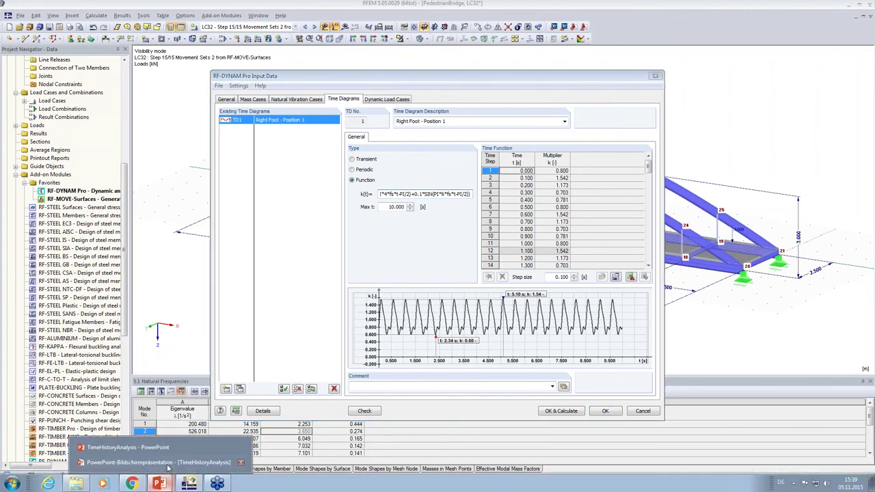
click(116, 452)
scroll(111, 236, up, 2)
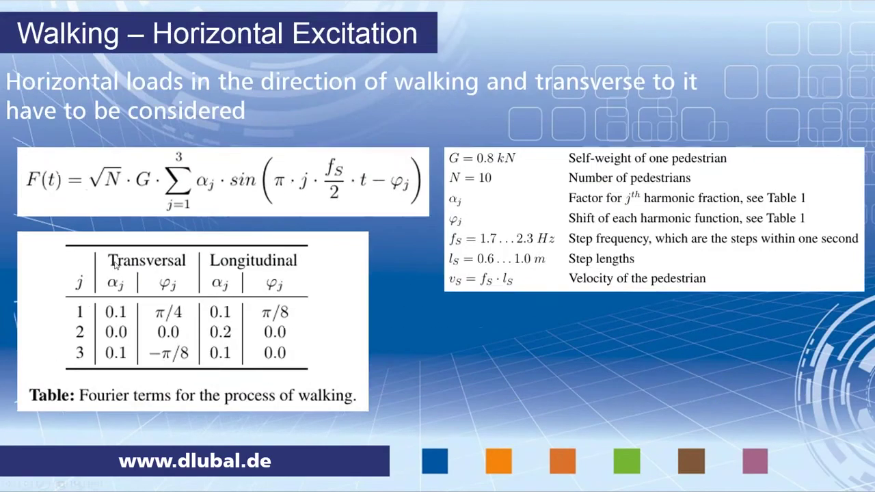
scroll(157, 301, up, 1)
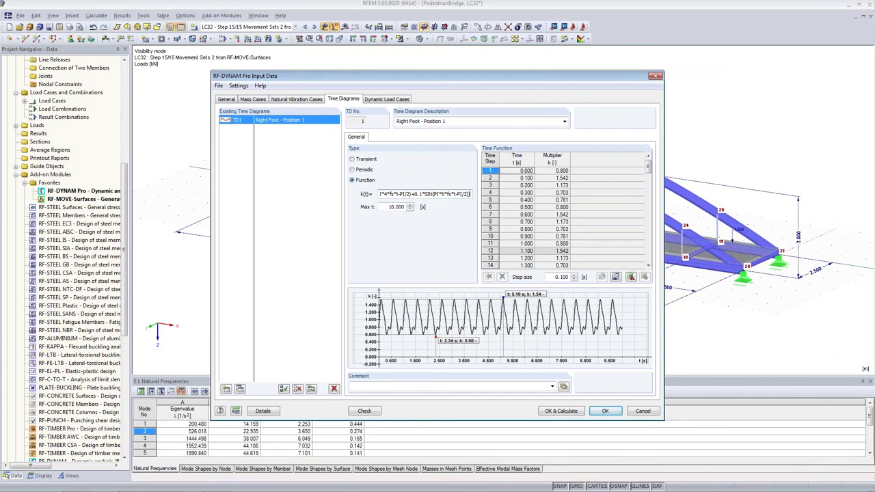
Step: Multiply the time function k(t) of TD1 by the leading factor G/1000*sqrt(N)
key(Home)
text(G/)
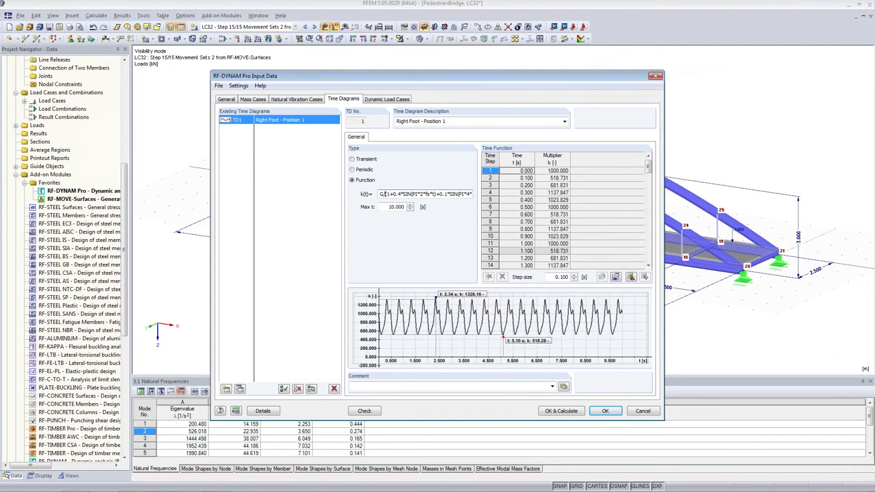
text(1000)
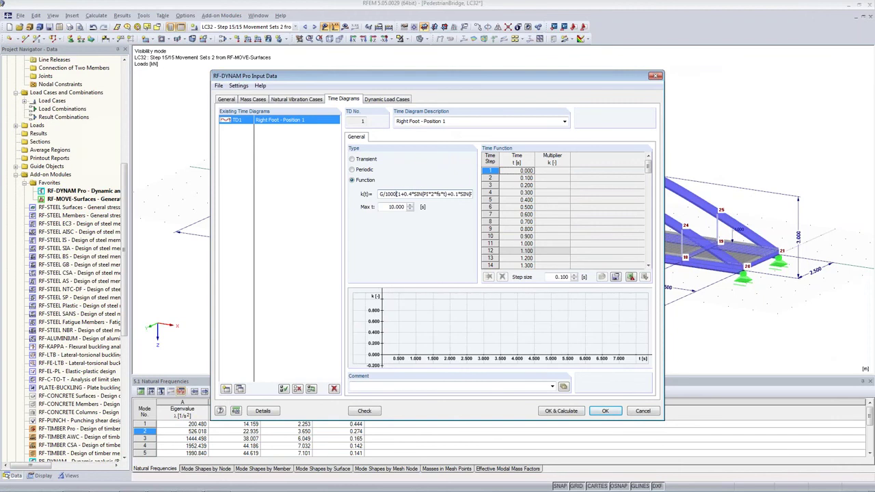
text(*)
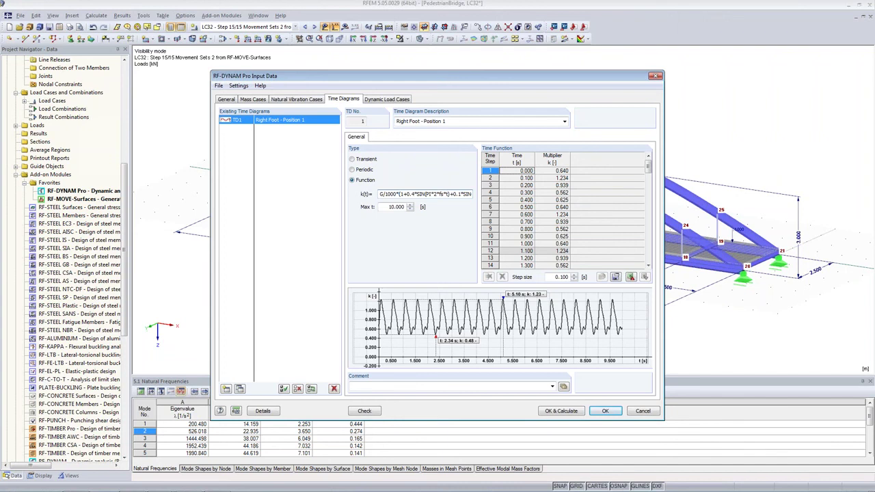
text(sqrt(N))
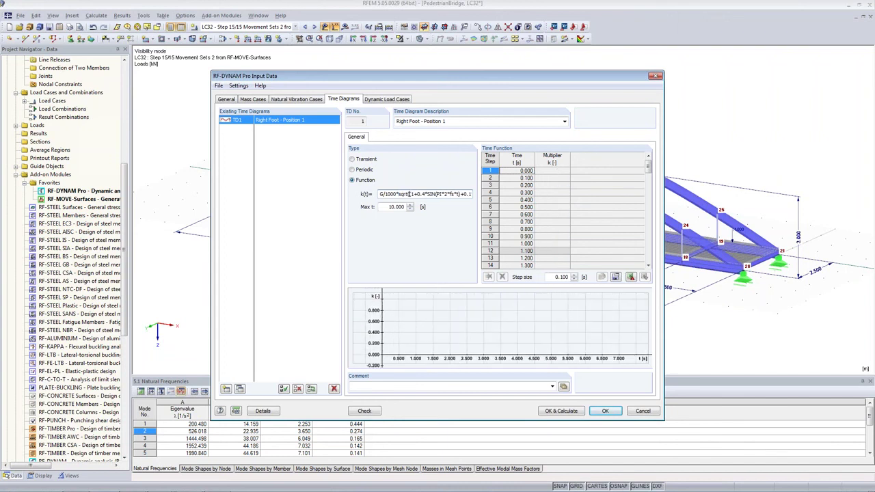
text(*)
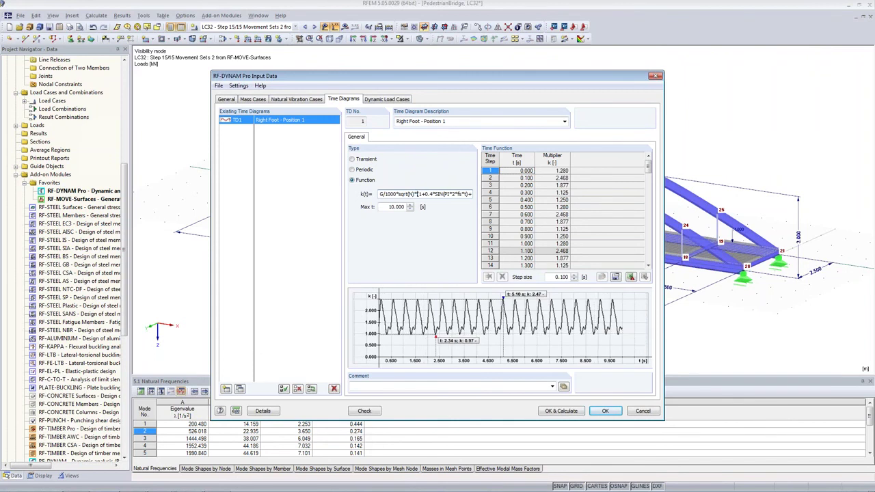
Step: Set the maximum time of TD1 to 0.470 s
double_click(413, 207)
text(0.)
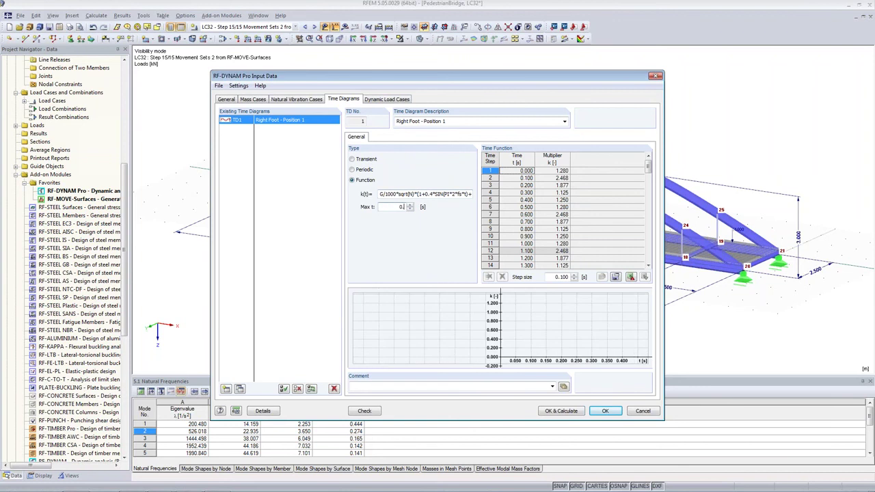
text(470)
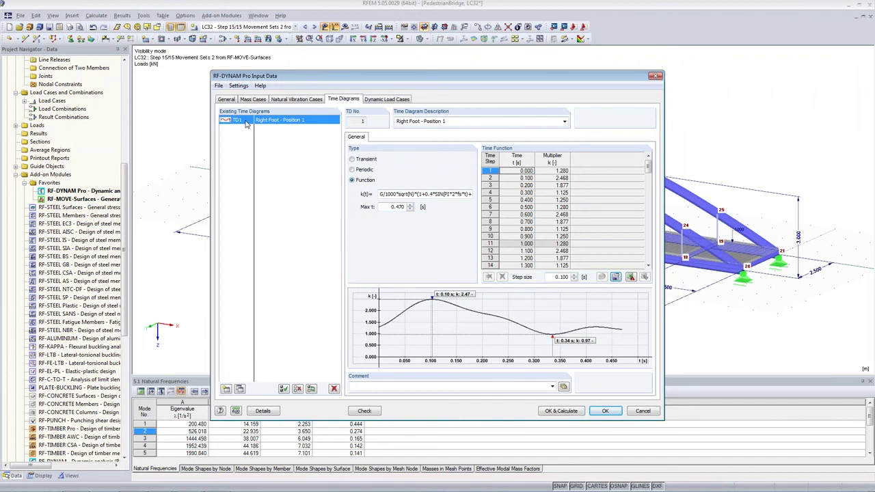
Step: Copy time diagram TD1 to a new diagram and describe the copy as Left Foot - Position 1
click(239, 389)
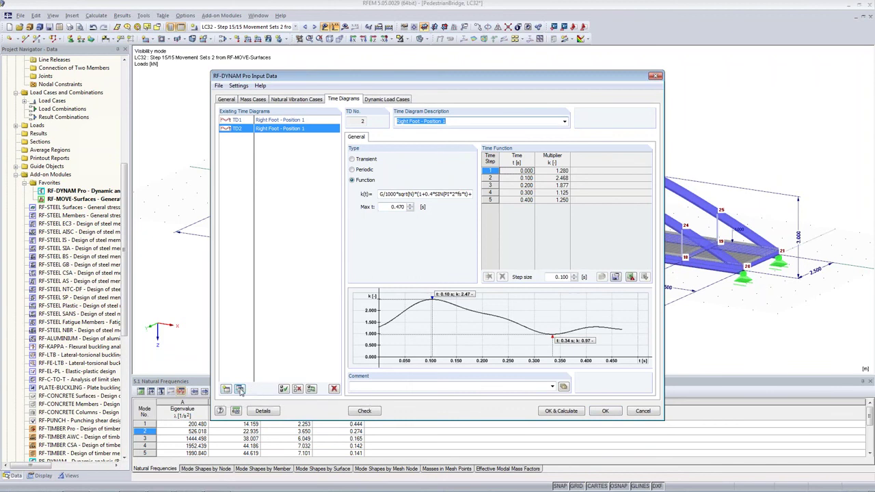
click(413, 121)
key(BackSpace)
key(BackSpace)
key(BackSpace)
key(BackSpace)
key(BackSpace)
key(BackSpace)
text(Le)
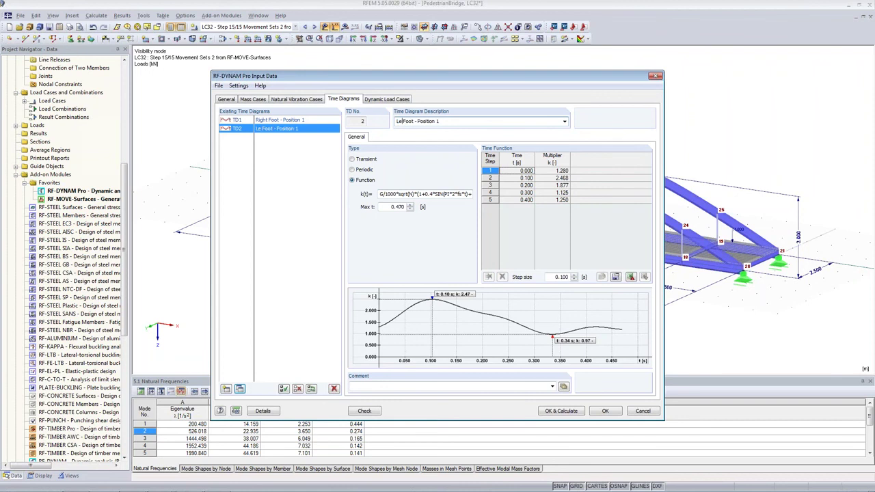
text(ft)
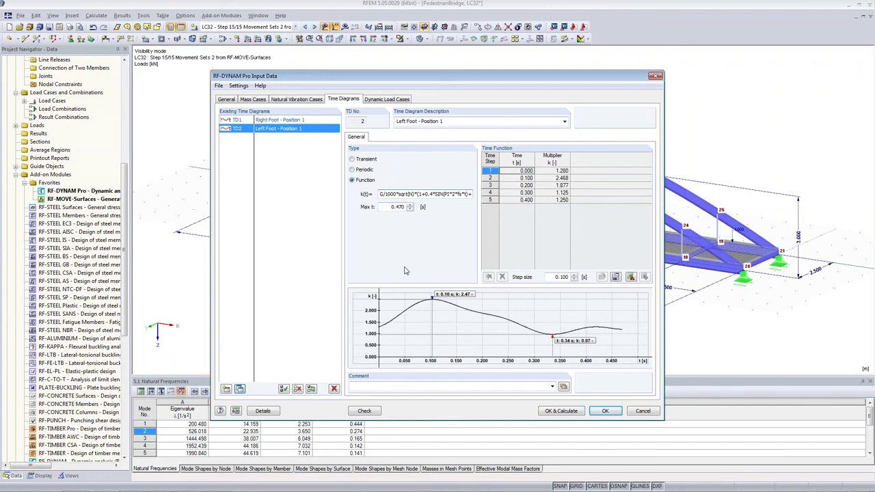
Step: Wrap the k(t) function of TD2 in an if condition giving 0 for t<0.47 and the walking function otherwise
click(381, 194)
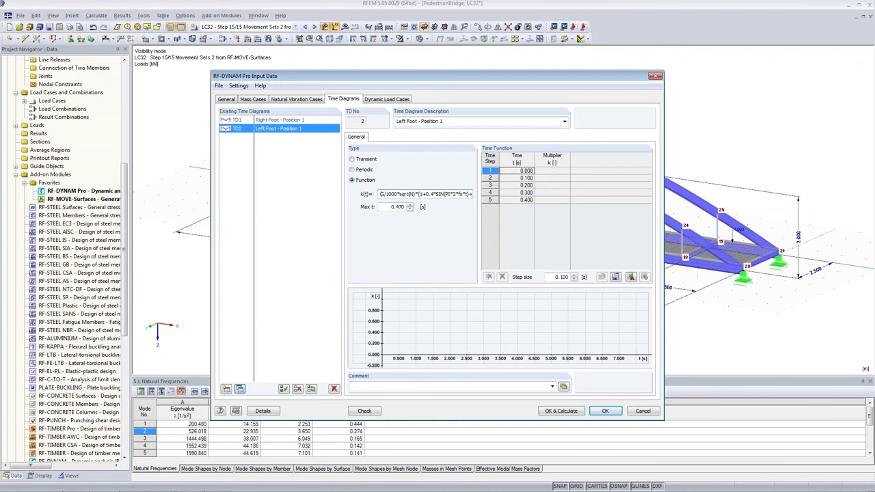
text(if(t<0.47)
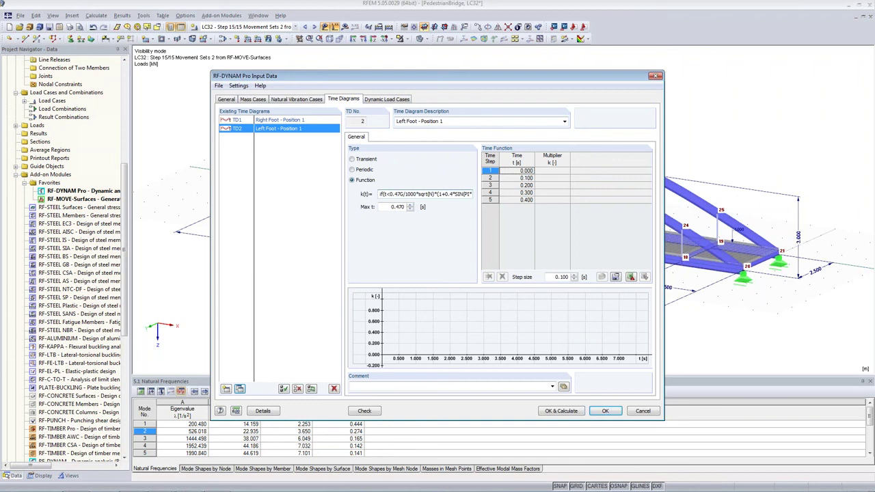
text(;0;)
key(Return)
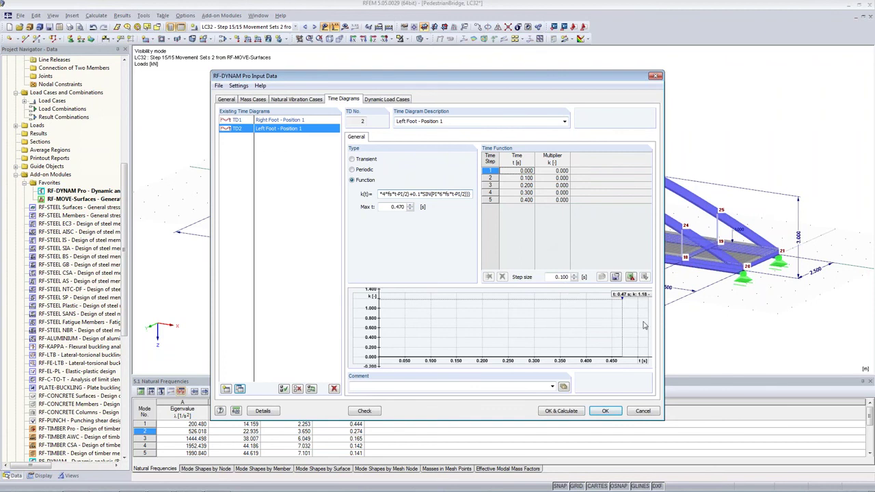
key(Tab)
click(388, 194)
key(Home)
drag(406, 194, 402, 194)
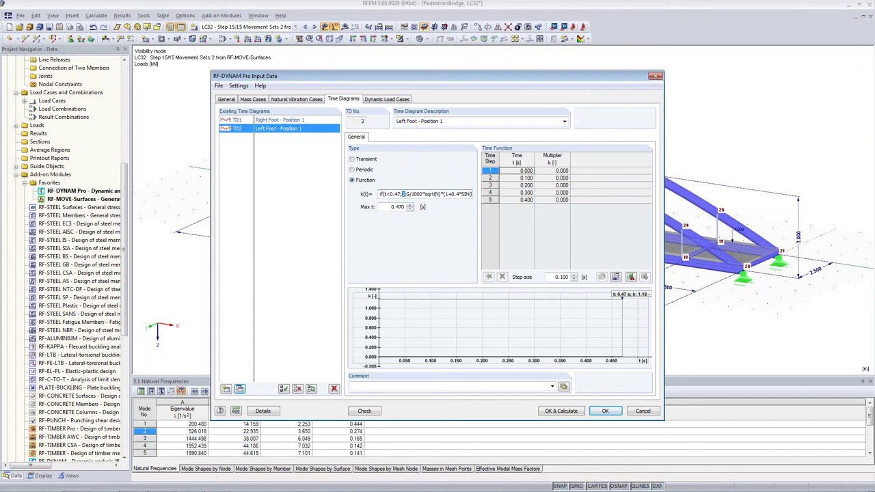
text(0;)
Step: Set the maximum time of TD2 to 0.970 s
key(Tab)
text(0.97)
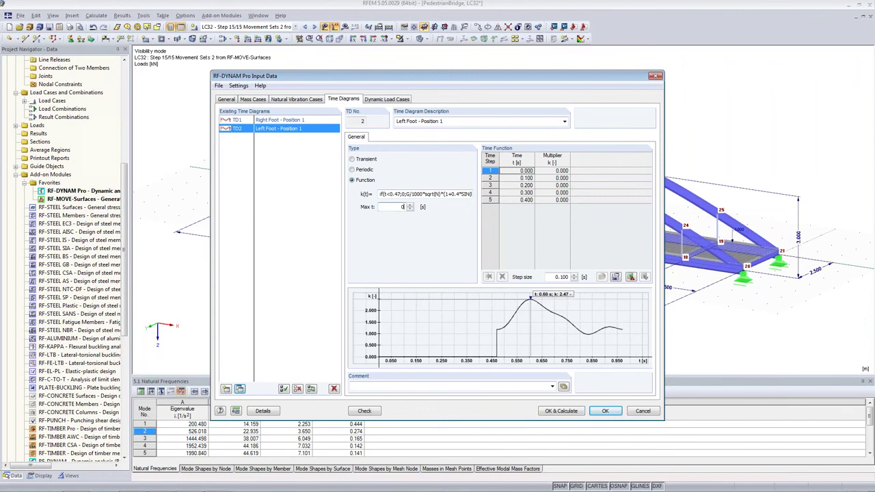
key(Tab)
Step: Copy time diagram TD2 to a new diagram and describe the copy as Right Foot - Position 2
click(239, 388)
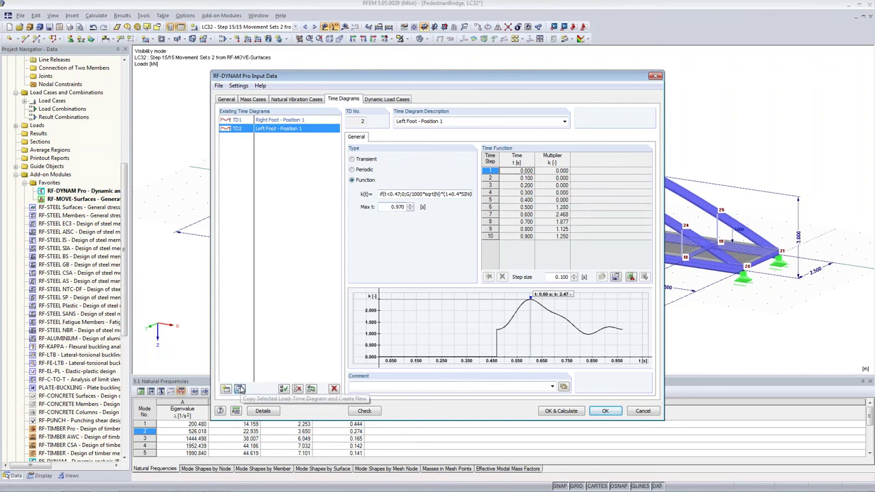
click(407, 121)
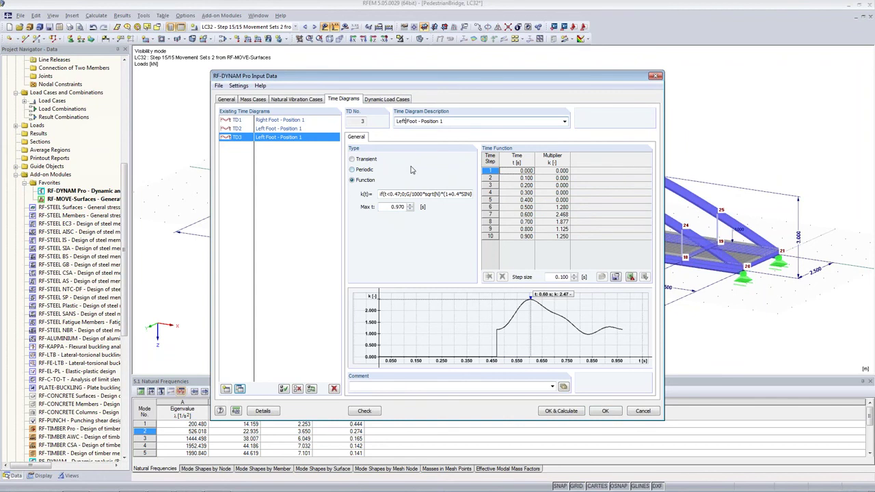
key(BackSpace)
key(BackSpace)
key(BackSpace)
key(BackSpace)
key(BackSpace)
text(Right)
Step: Change the condition in TD3's k(t) to t<0.97 and set its maximum time to 1.470 s
click(387, 193)
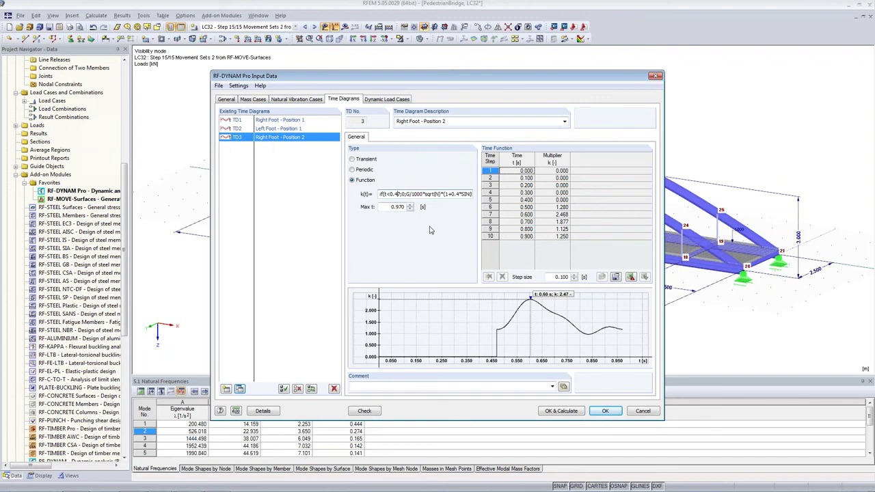
key(Delete)
text(9)
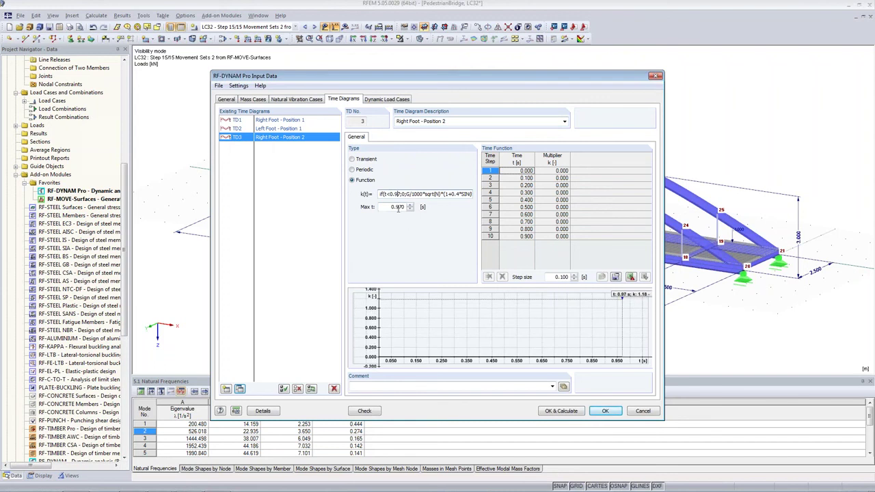
click(398, 206)
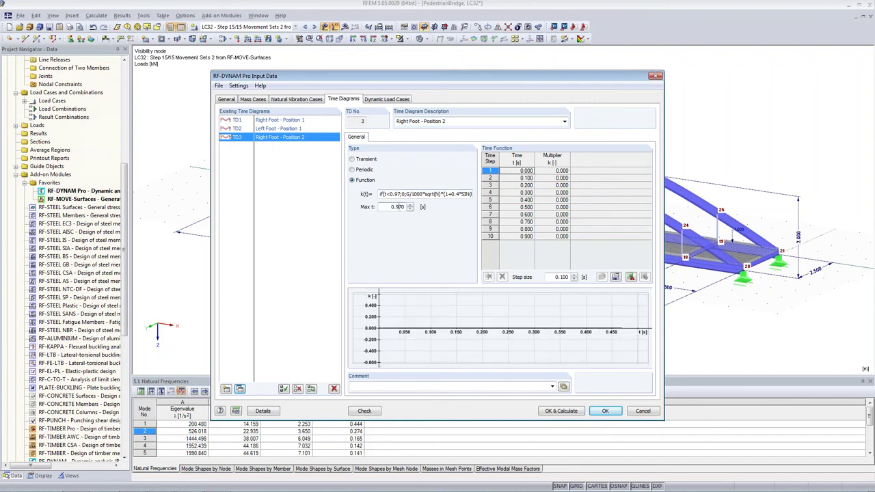
key(BackSpace)
text(4)
key(Left)
key(Left)
key(BackSpace)
text(1)
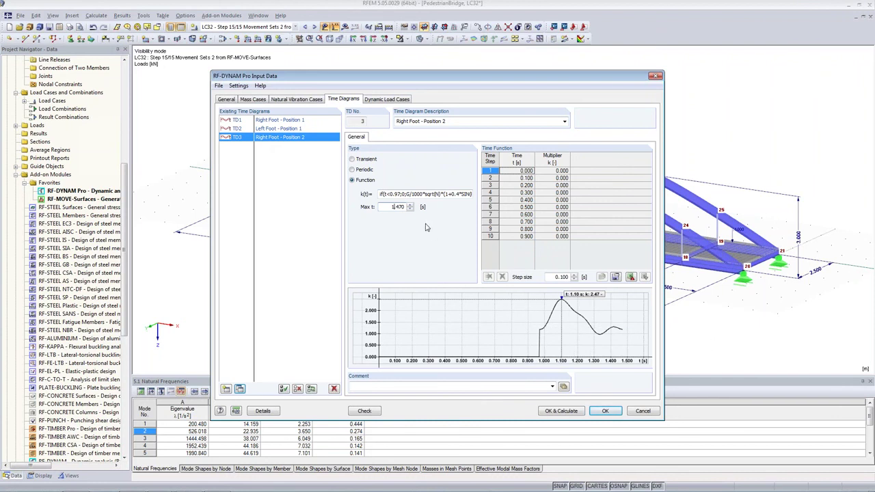
Step: Copy the Left Foot - Position 1 time diagram and describe the copy as Left Foot - Position 2
click(266, 129)
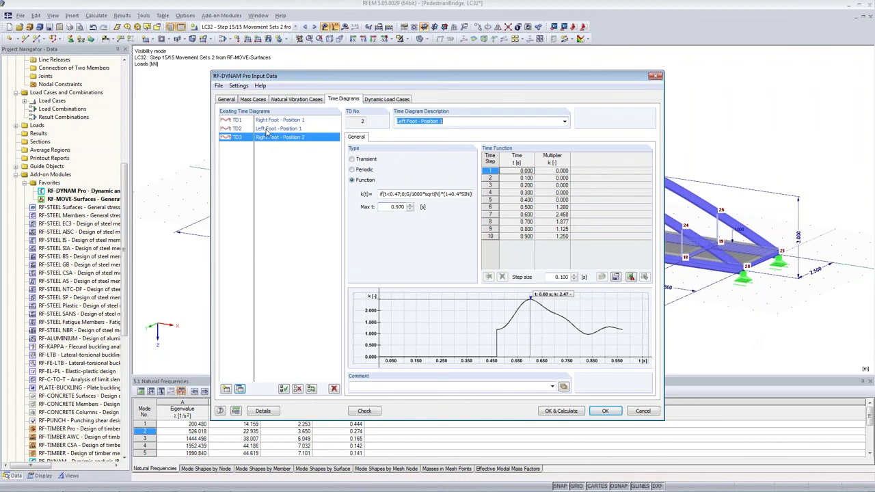
click(240, 389)
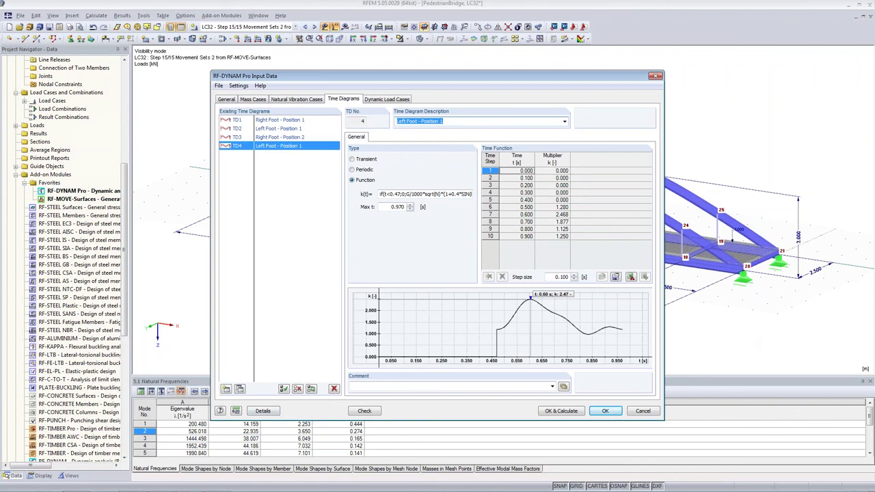
key(End)
key(BackSpace)
text(2)
Step: Change the condition in TD4's k(t) to t<1.47 and set its maximum time to 1.970 s
click(390, 194)
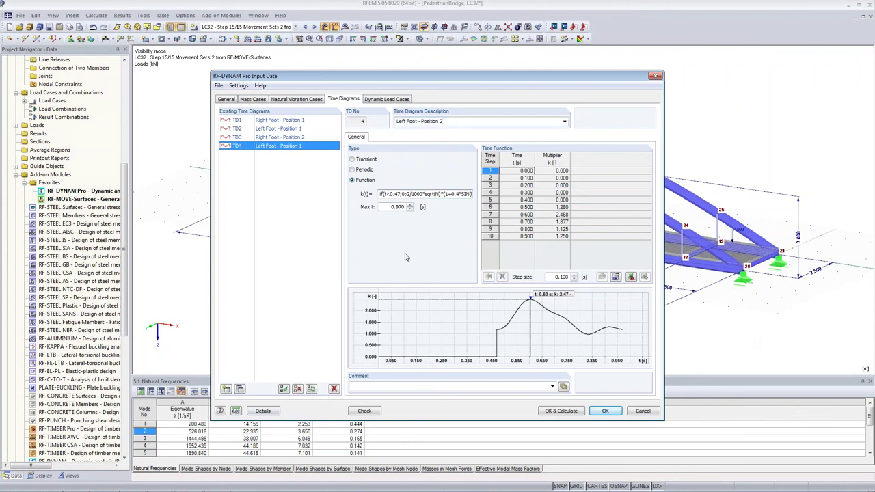
key(BackSpace)
text(1)
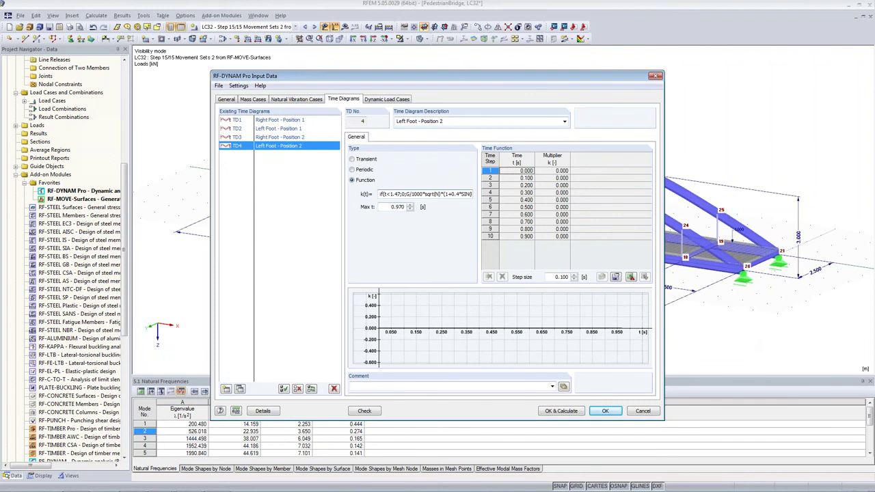
click(394, 207)
key(BackSpace)
text(1)
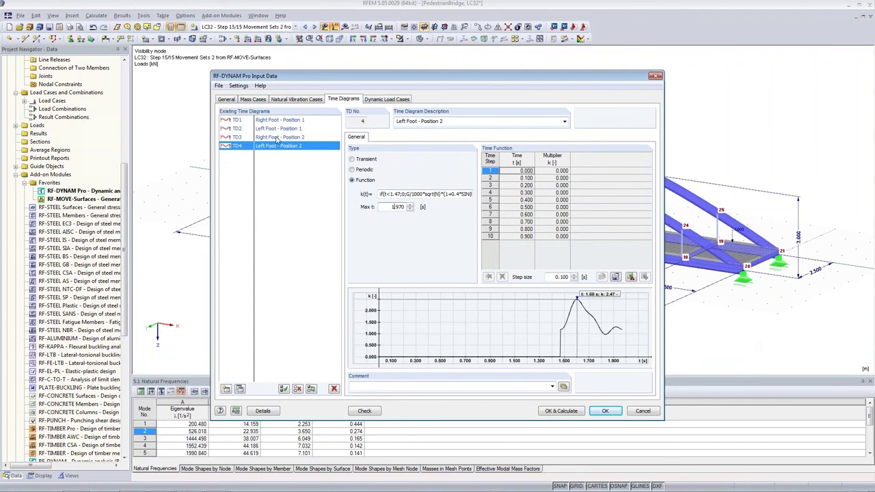
Step: Copy the Right Foot - Position 2 time diagram and describe the copy as Right Foot - Position 3
click(277, 137)
click(238, 389)
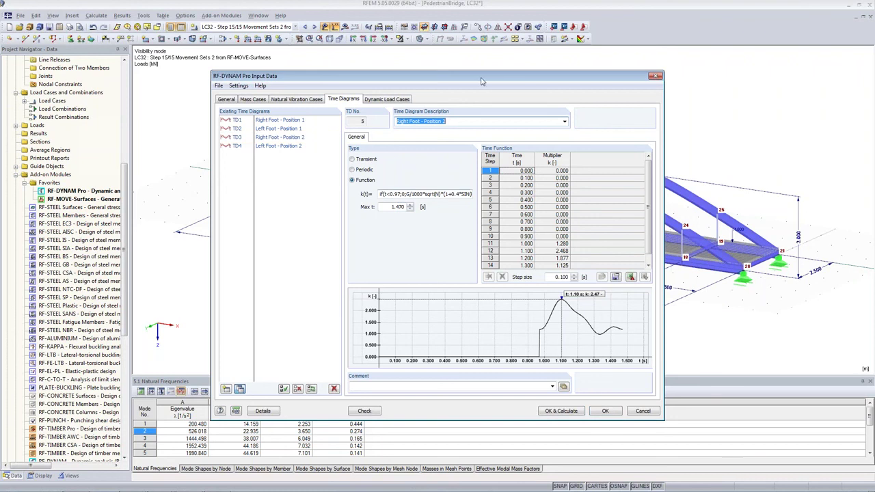
click(463, 120)
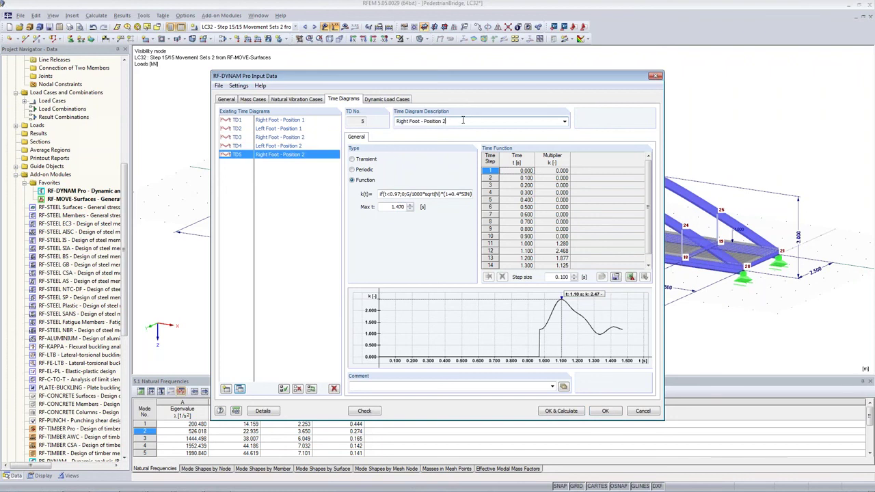
key(BackSpace)
text(3)
Step: Change the condition in TD5's k(t) to t<1.97 and set its maximum time to 2.470 s
click(391, 194)
key(BackSpace)
text(1)
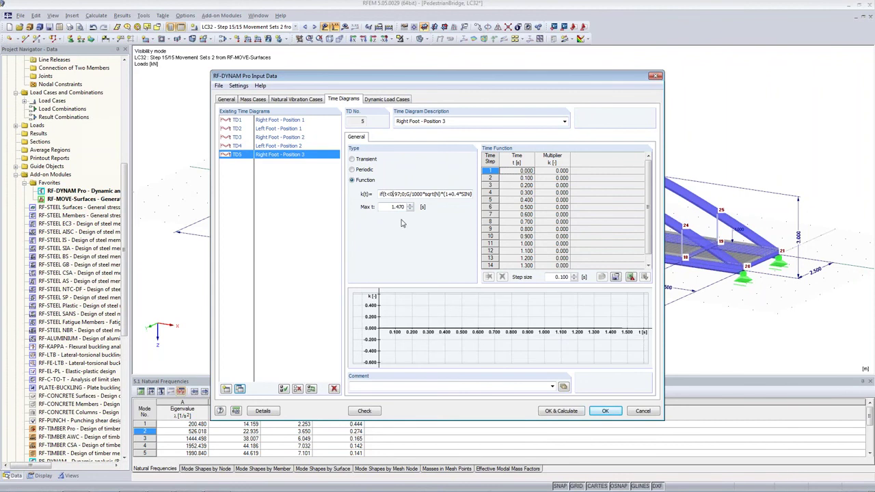
click(394, 207)
key(BackSpace)
text(2)
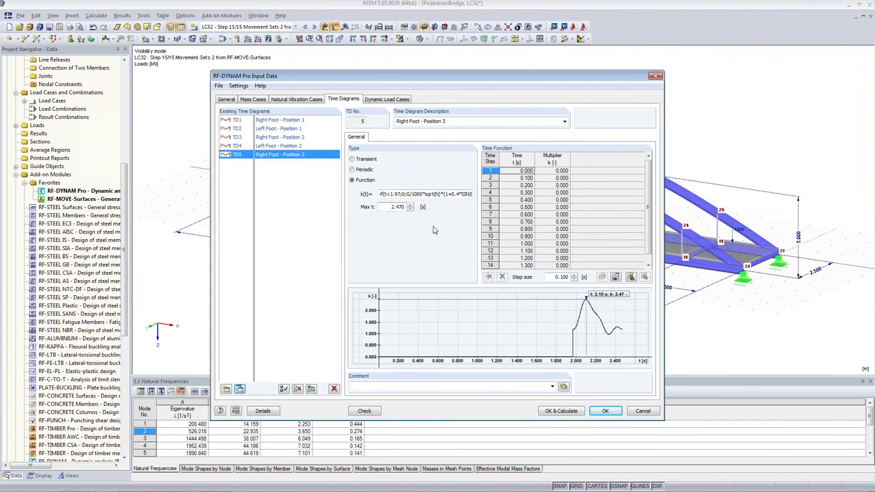
Step: Copy the Left Foot - Position 2 time diagram and describe the copy as Left Foot - Position 3
click(261, 146)
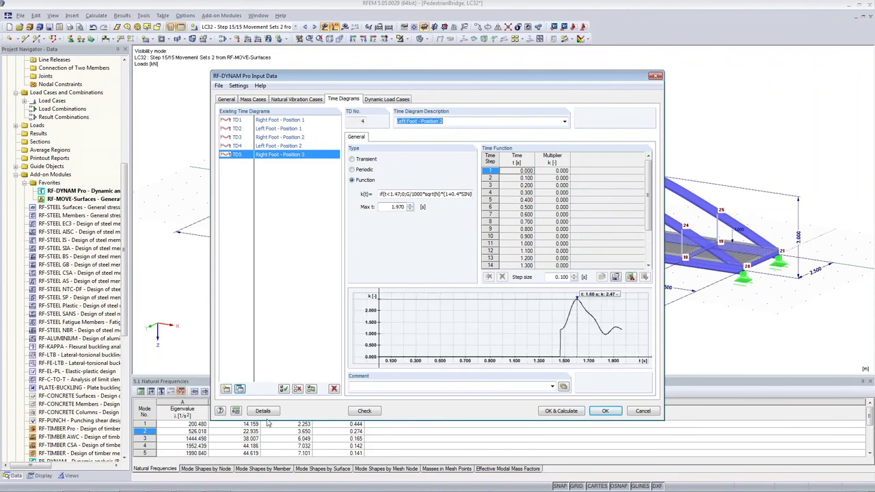
click(240, 388)
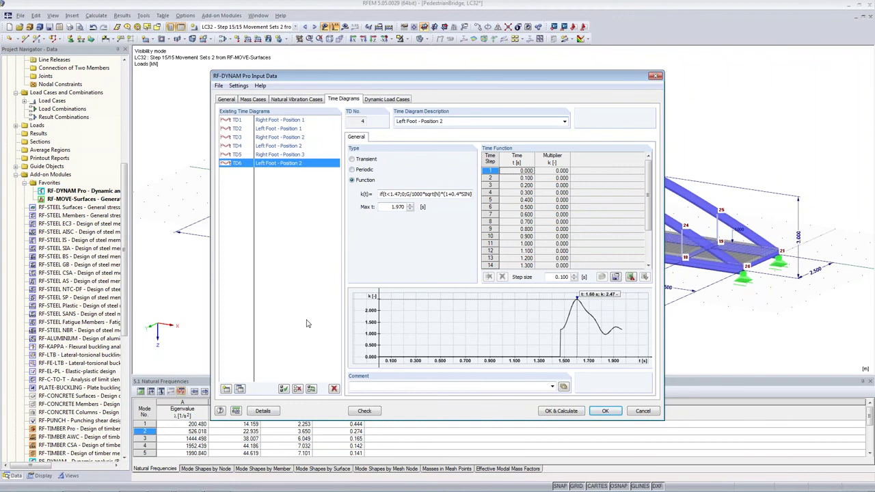
click(455, 122)
key(BackSpace)
text(3)
Step: Change the condition in TD6's k(t) to t<2.47 and set its maximum time to 2.970 s
click(391, 194)
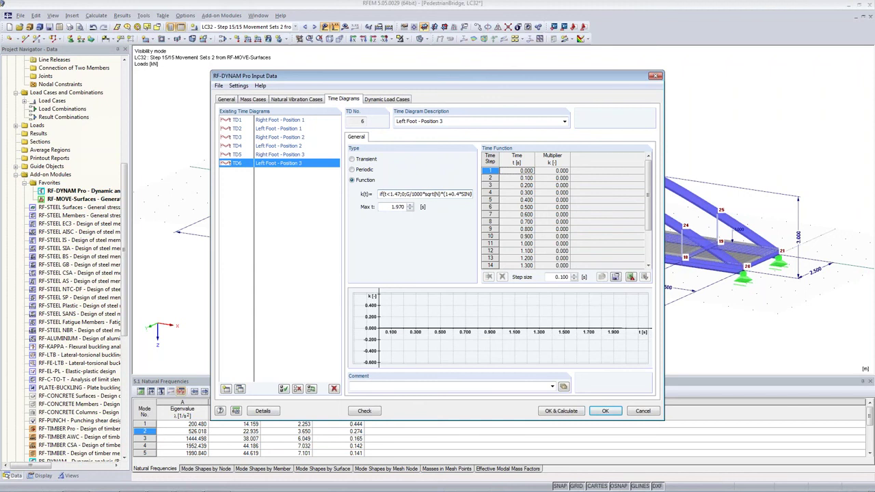
click(396, 207)
key(BackSpace)
text(2)
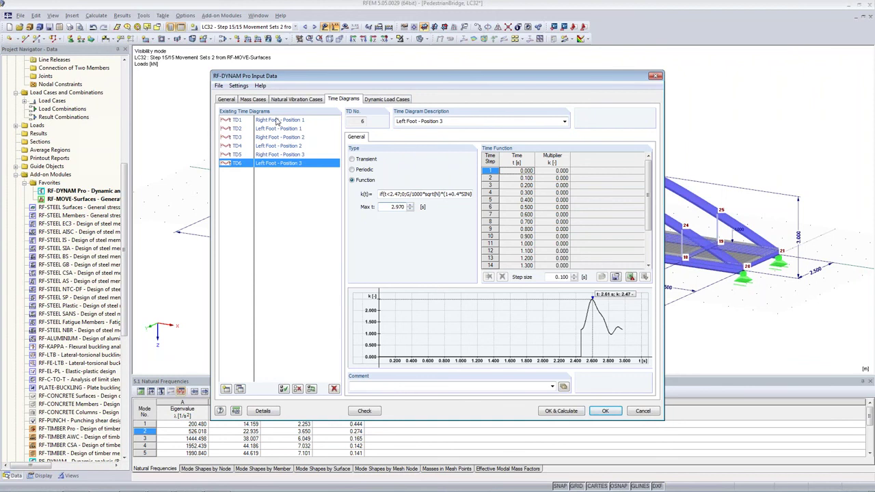
Step: Review the time functions of both Position 3 diagrams and the Right Foot - Position 1 diagram
click(279, 154)
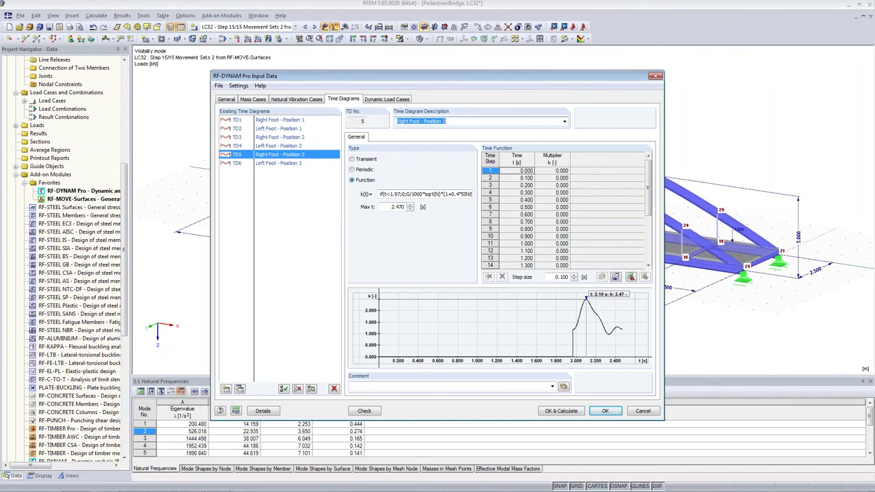
click(265, 164)
click(265, 156)
click(291, 165)
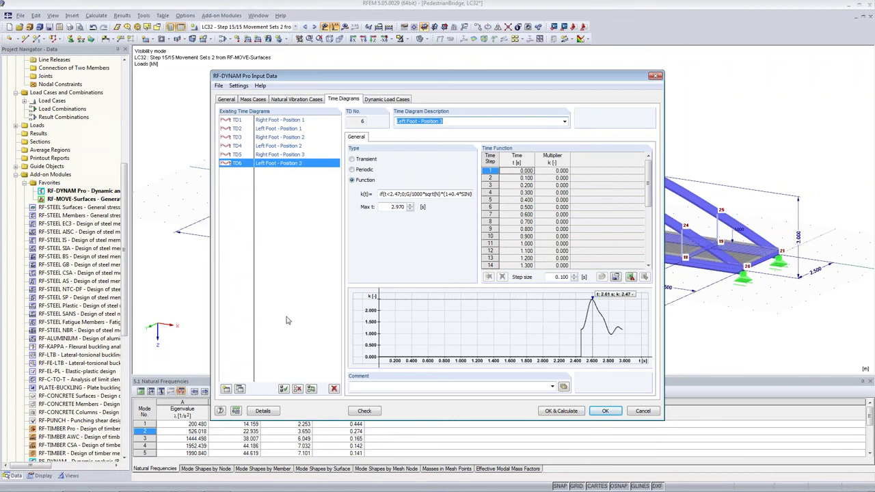
click(264, 121)
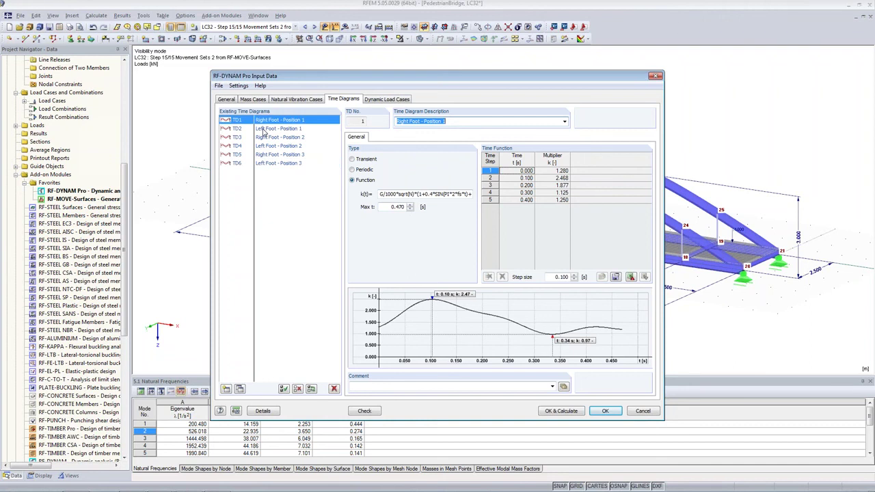
Step: Set the step size of the Left Foot - Position 1 time function table to 0.010 s
click(264, 129)
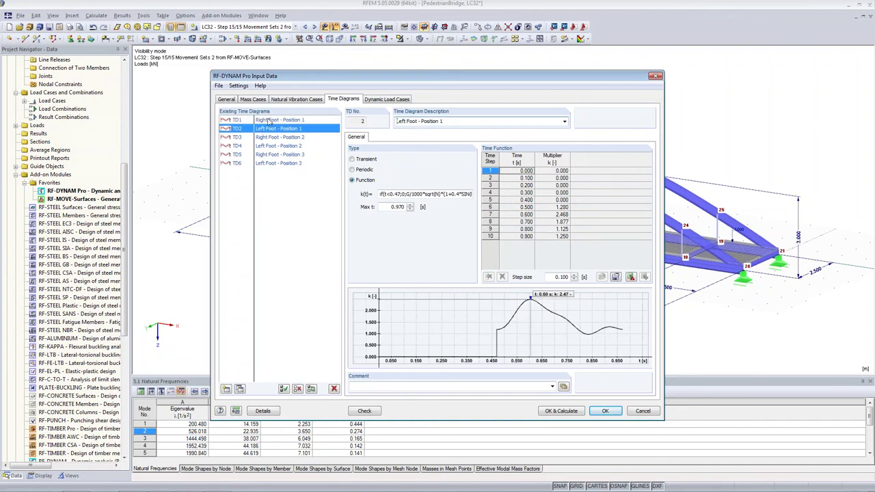
click(275, 302)
click(390, 194)
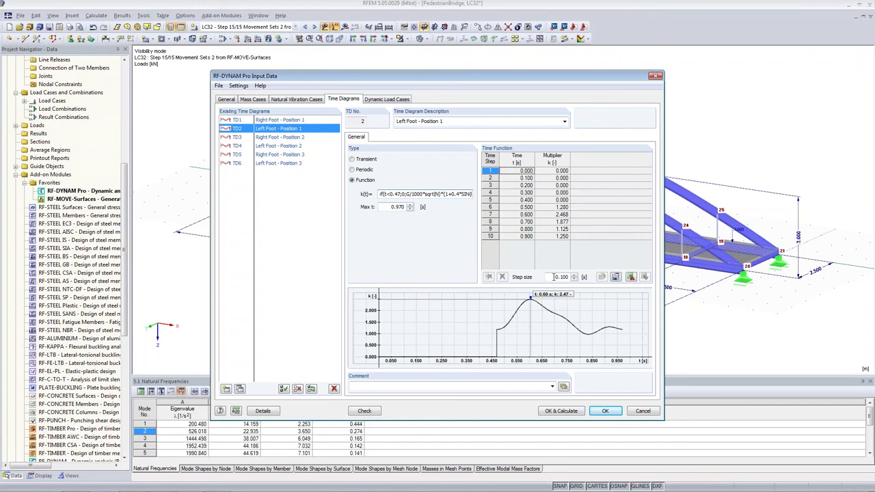
drag(570, 278, 548, 278)
text(0.01)
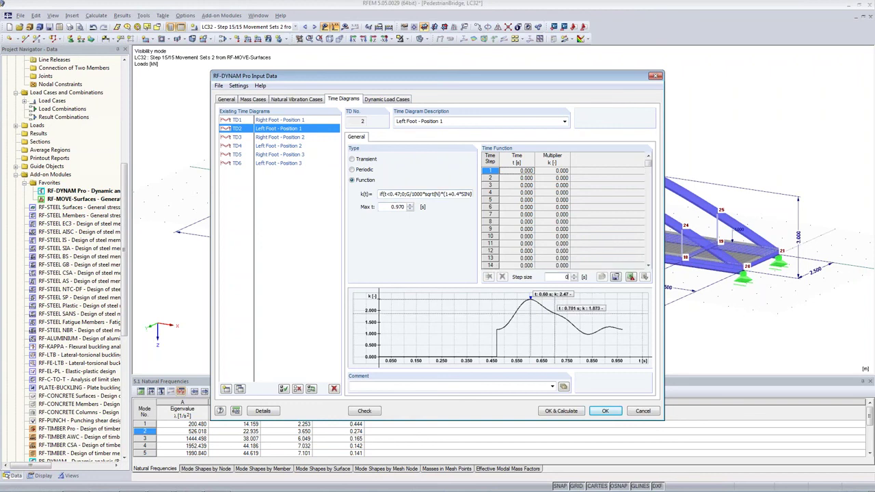
key(Tab)
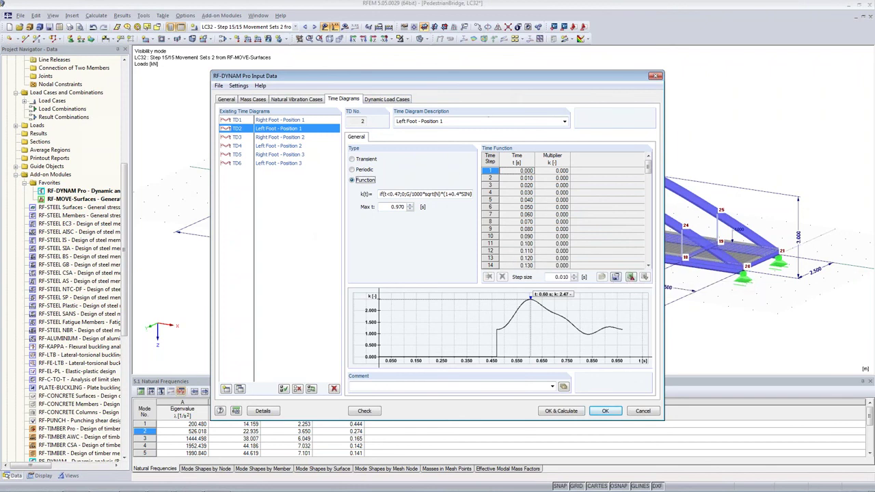
Step: Describe dynamic load case DLC1 as Walking - Vertical Direction and use direct integration for its dynamic load time history analysis
click(400, 101)
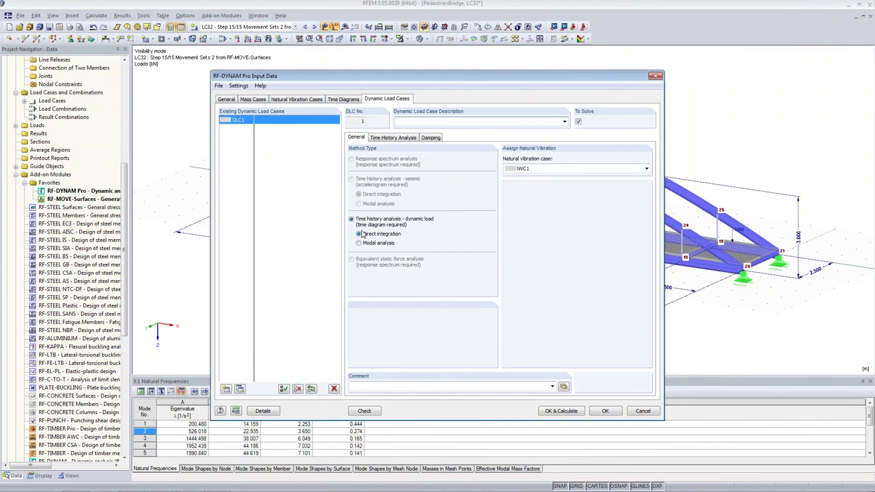
click(406, 123)
text(Walking - Vertical Direction)
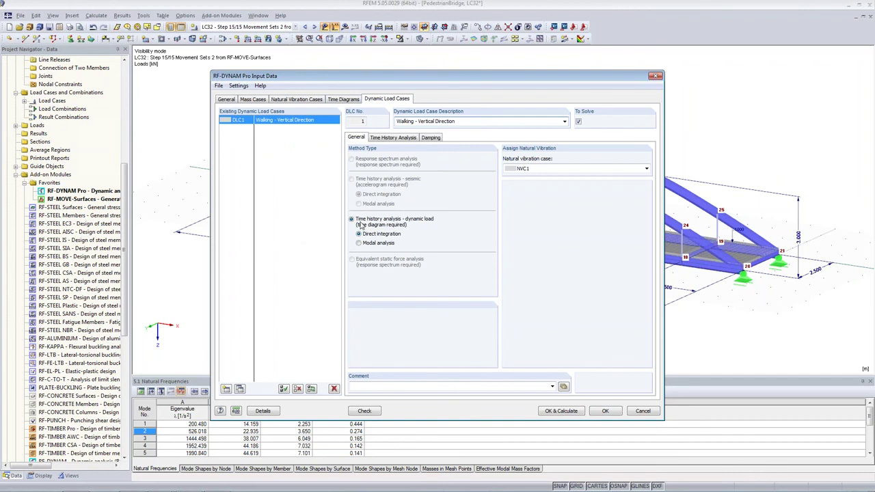
click(378, 235)
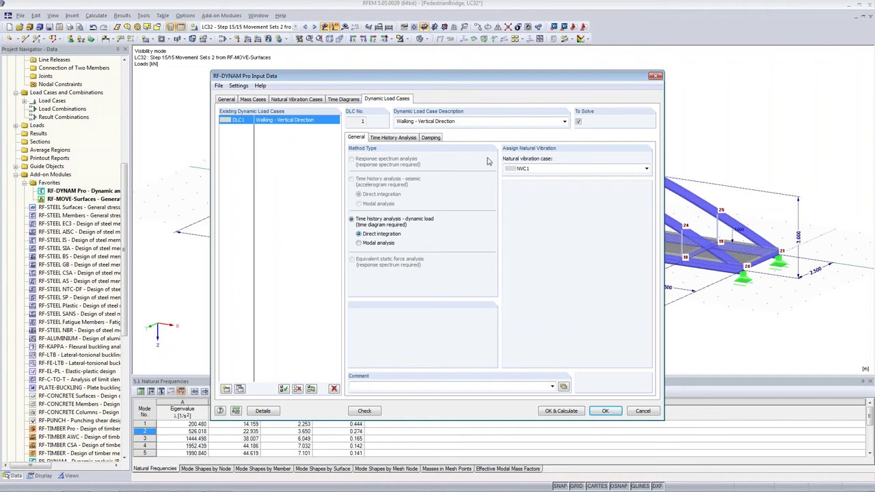
Step: Set DLC1's manual integration parameters to a 0.010 s time step and a 15.000 s maximum time
click(387, 140)
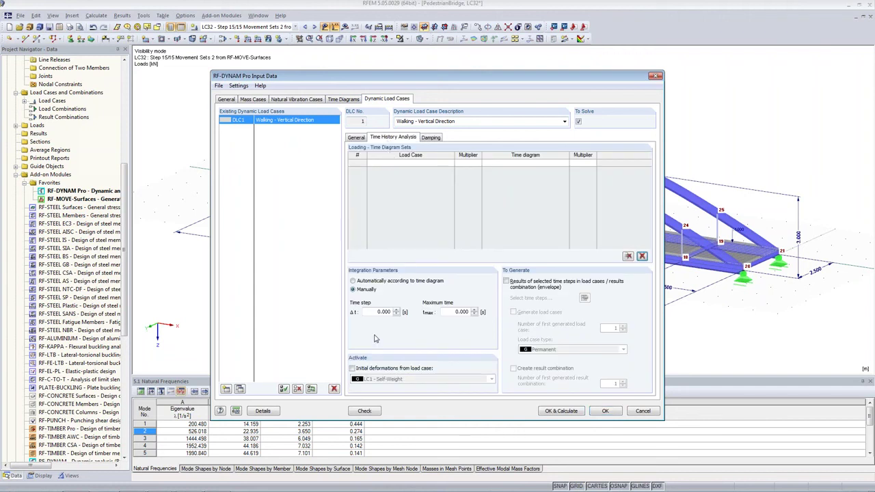
drag(376, 311, 396, 313)
text(0.01)
key(Tab)
drag(377, 311, 413, 312)
click(386, 311)
drag(370, 311, 410, 312)
double_click(452, 311)
text(15)
key(Tab)
key(Tab)
Step: Activate generating results of selected time steps for DLC1 and enable creating a result combination
click(506, 282)
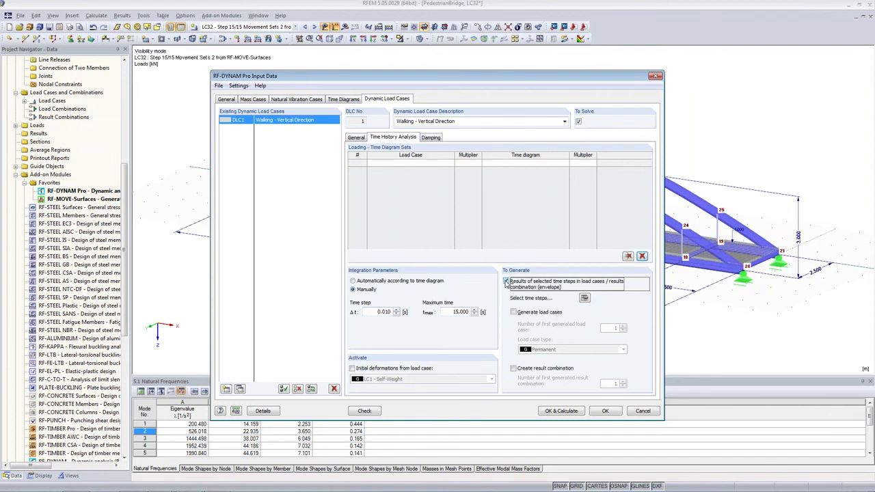
click(513, 369)
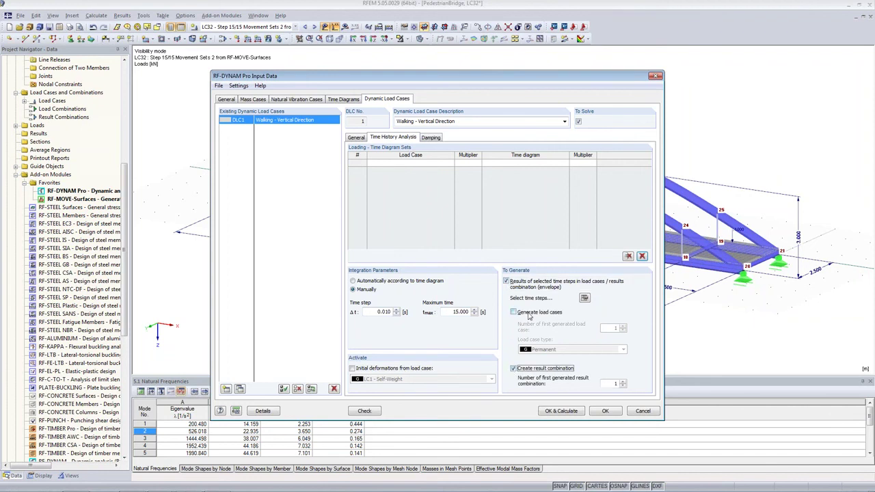
click(528, 313)
click(584, 297)
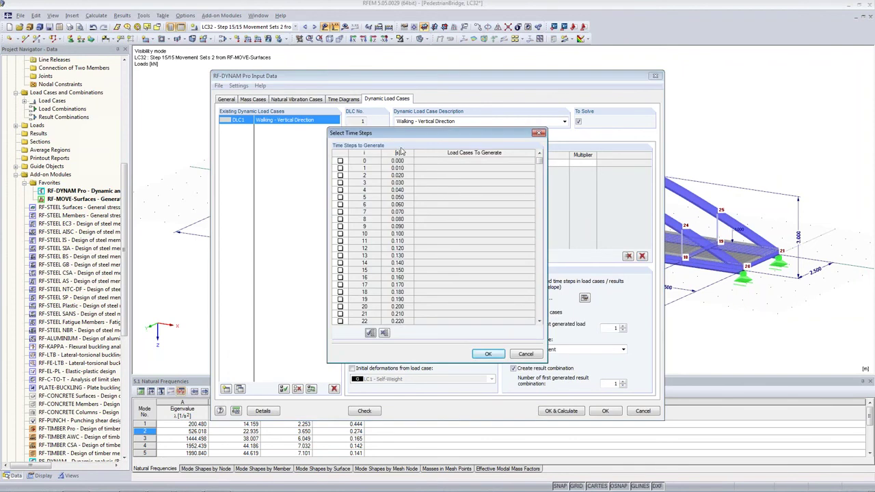
click(524, 356)
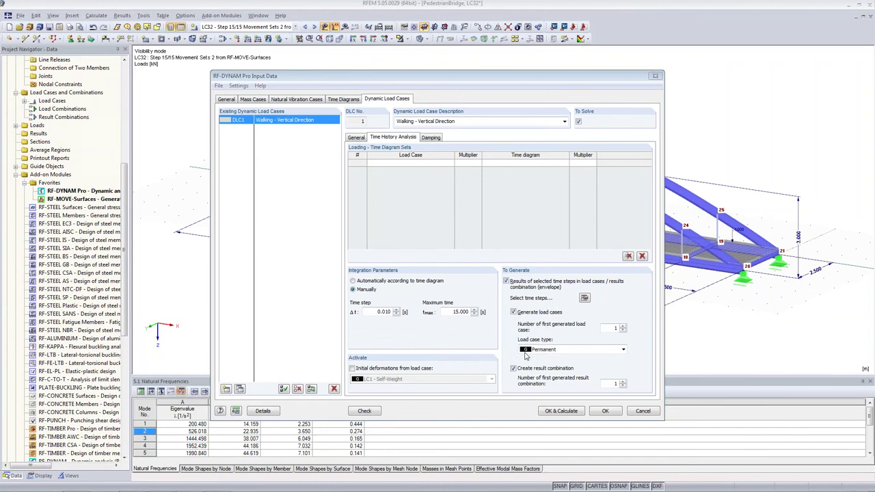
click(514, 312)
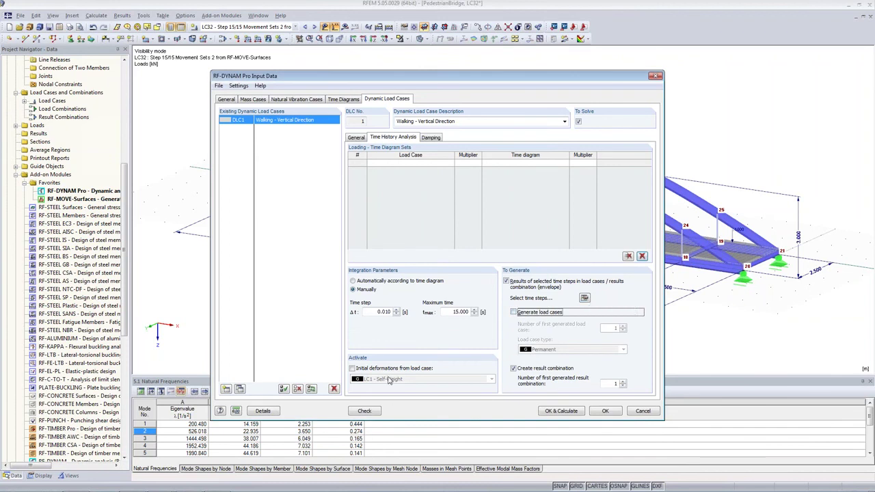
Step: Switch DLC1's damping type to Lehr's damping
click(432, 137)
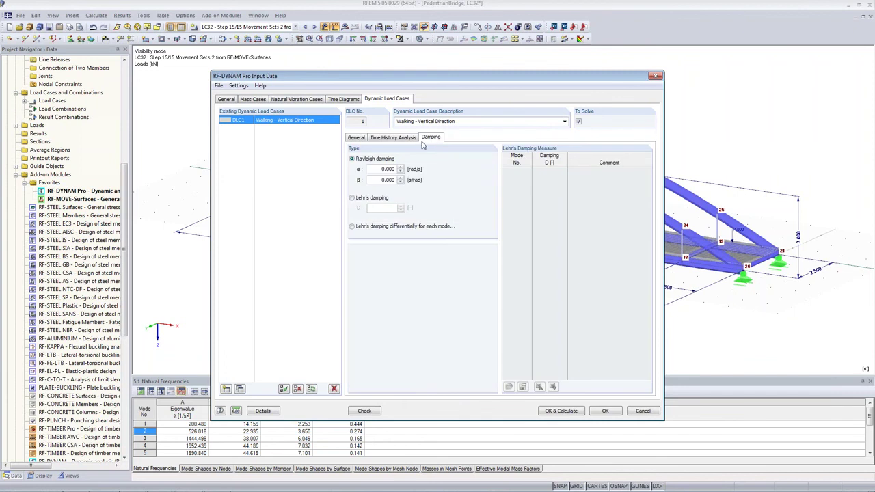
click(351, 198)
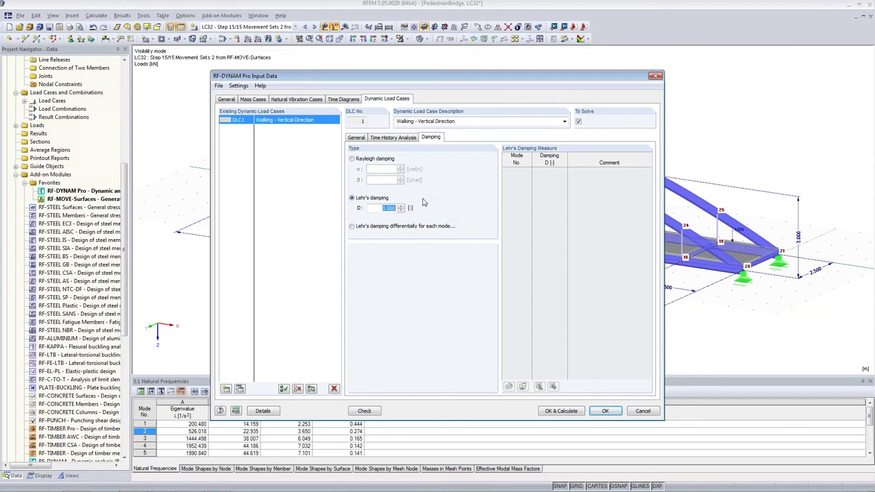
Step: Assign load case LC2, Step 1/16 of Movement Sets 1, to time diagram TD1 Right Foot - Position 1 in DLC1's first set
click(388, 138)
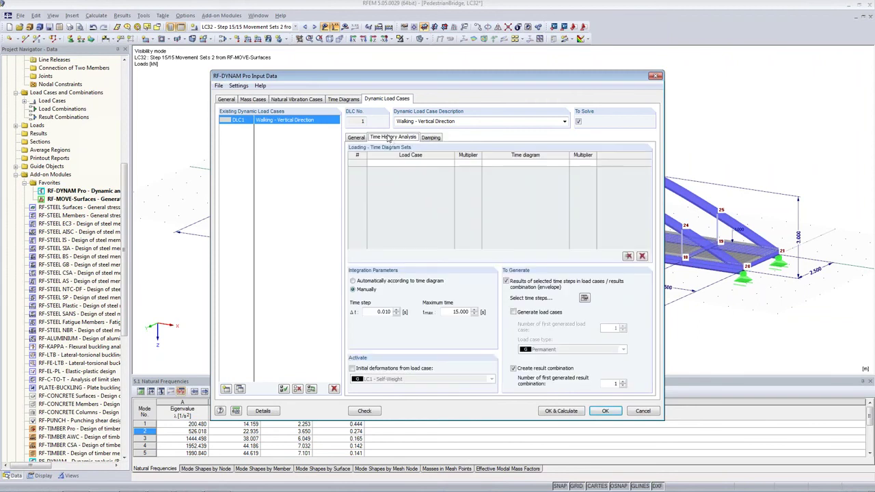
click(397, 163)
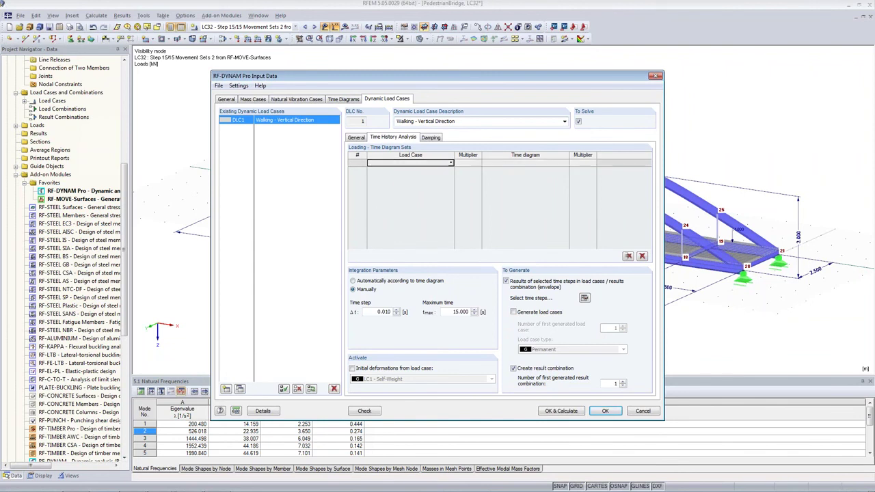
click(451, 163)
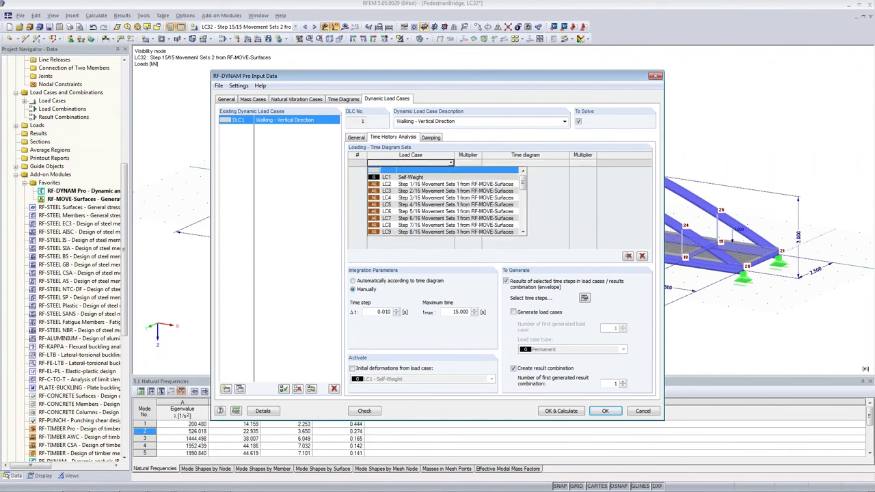
click(443, 185)
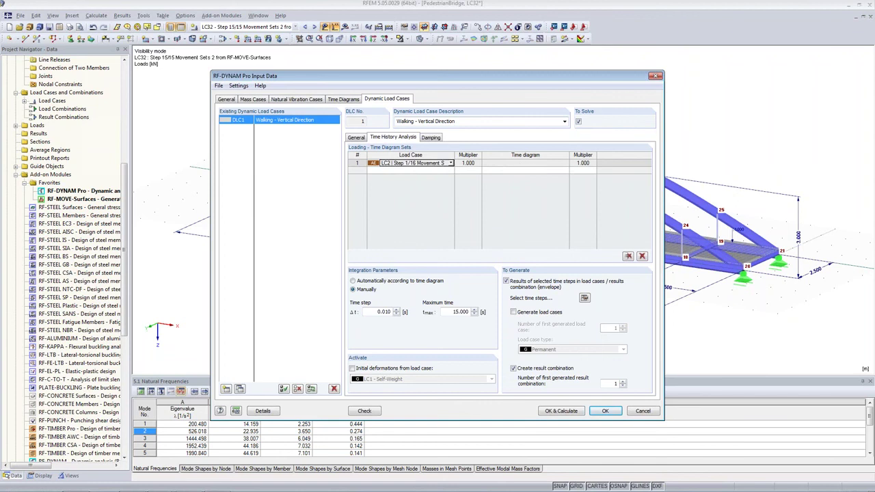
click(566, 164)
click(553, 180)
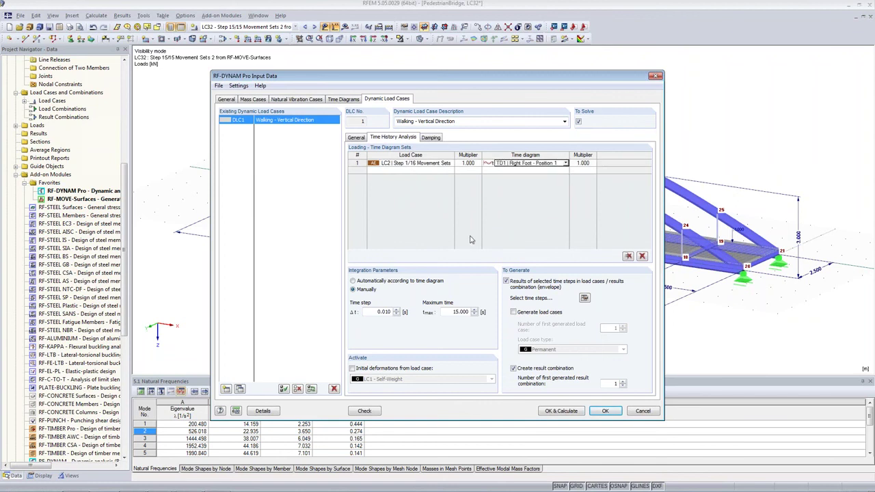
Step: Add a second set pairing load case LC18, Step 1/15 of Movement Sets 2, with time diagram TD2 Left Foot - Position 1
click(424, 171)
click(451, 171)
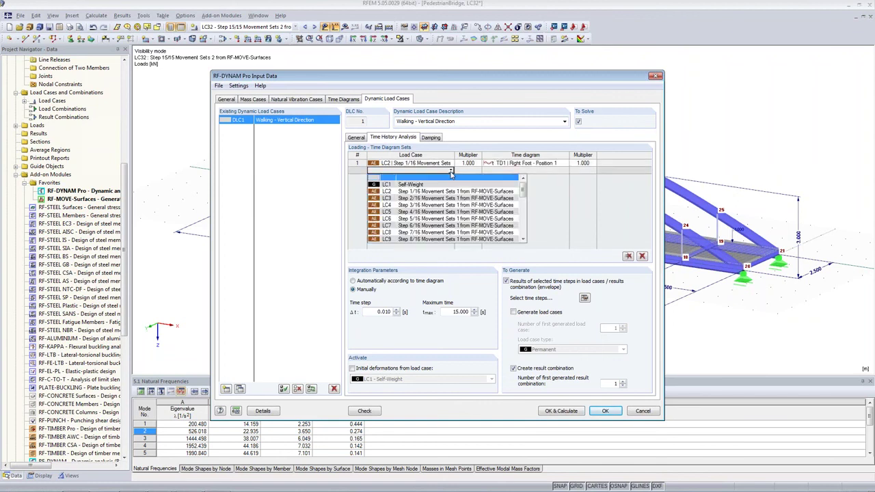
scroll(445, 205, down, 4)
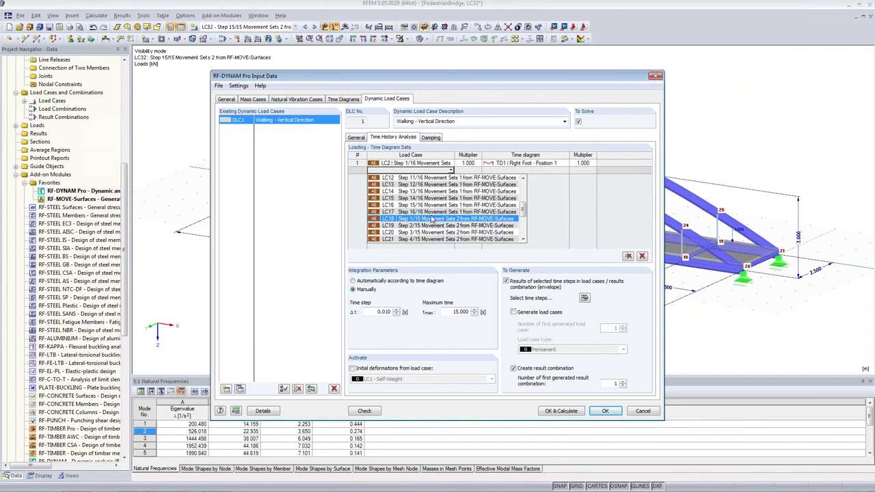
click(432, 218)
click(540, 170)
click(566, 170)
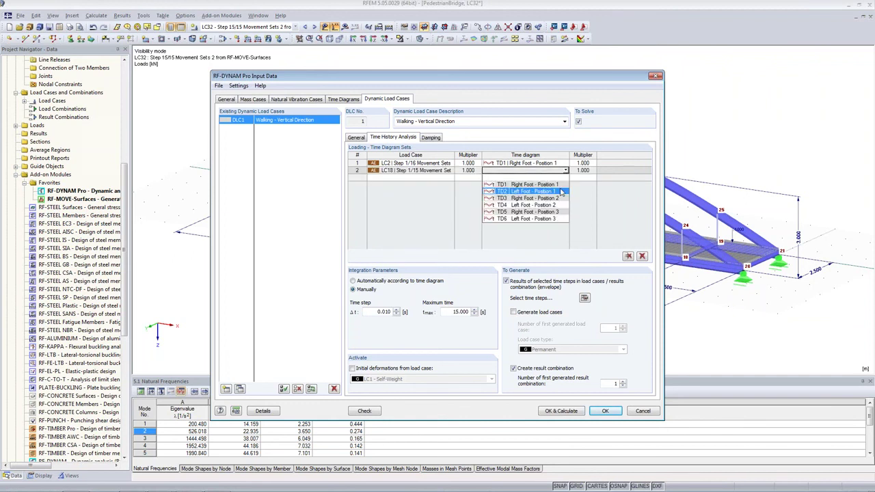
click(547, 185)
click(566, 171)
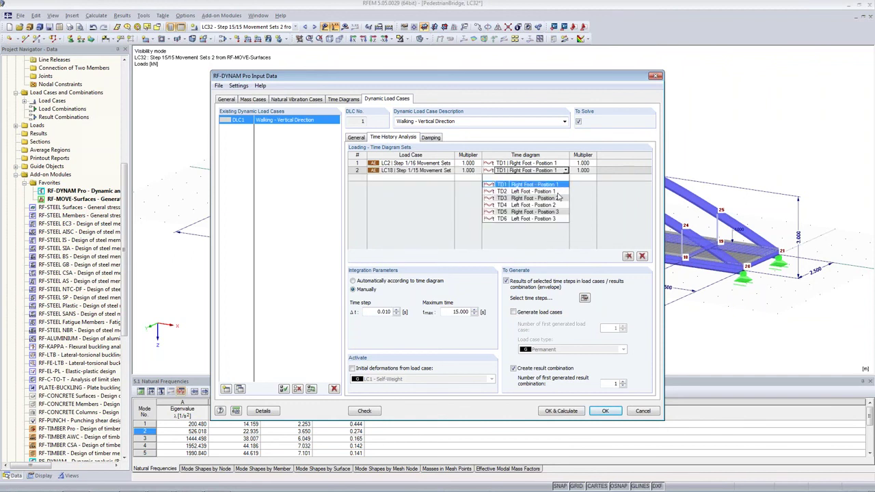
click(534, 192)
Step: Add a third set pairing load case LC3, Step 2/16 of Movement Sets 1, with time diagram TD3 Right Foot - Position 2
click(448, 182)
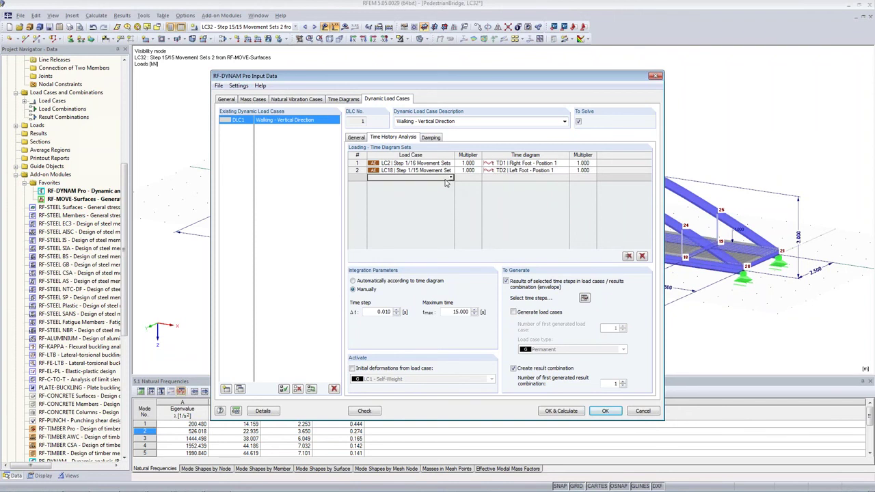
click(451, 178)
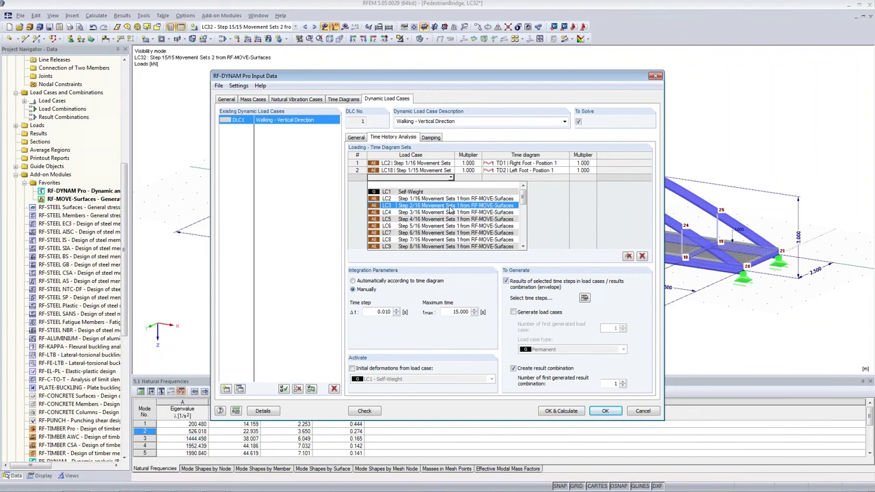
click(450, 206)
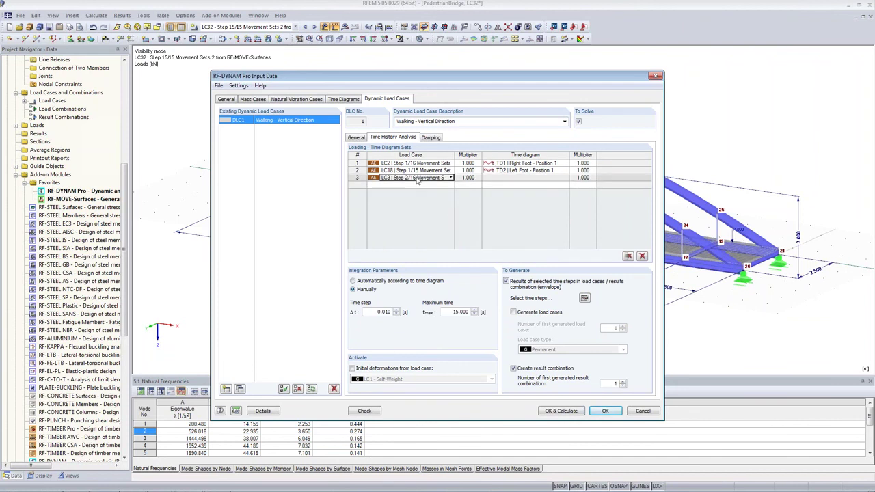
click(518, 178)
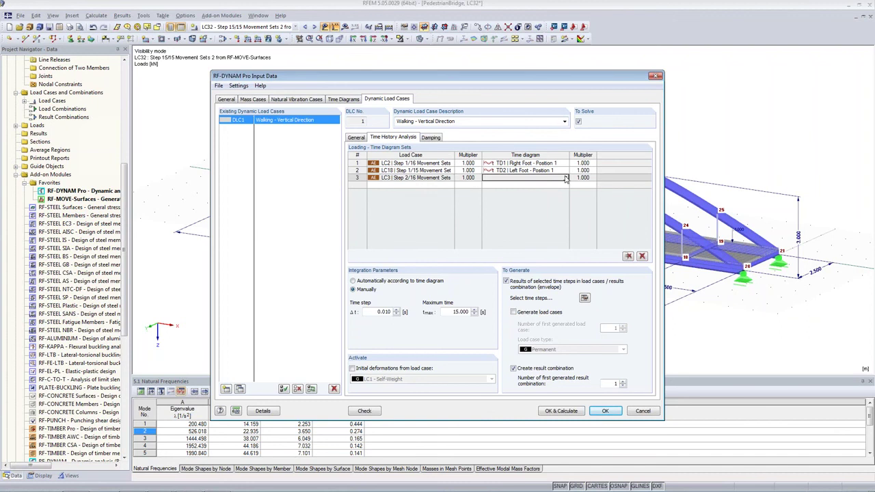
click(566, 179)
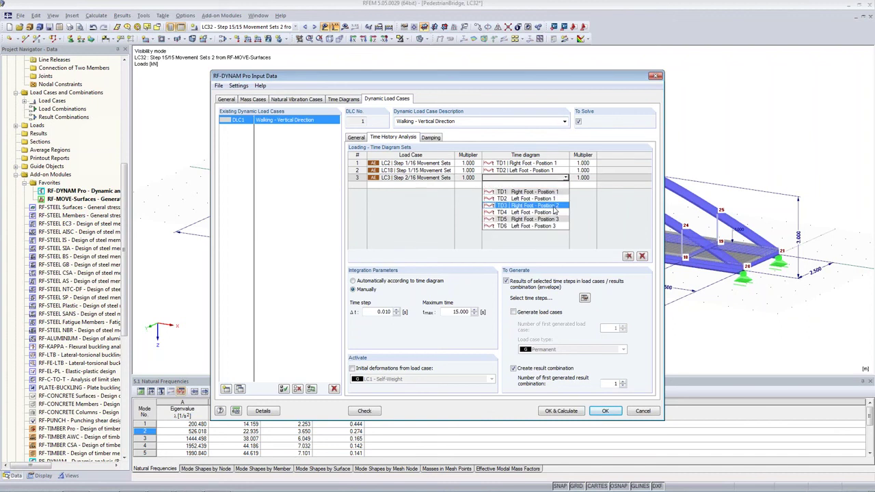
click(554, 206)
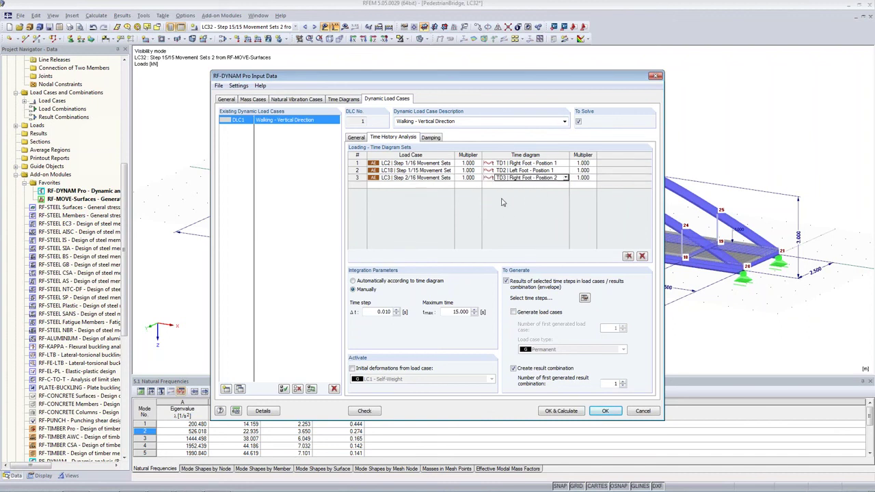
Step: Add a fourth set pairing load case LC19, Step 2/15 of Movement Sets 2, with time diagram TD4 Left Foot - Position 2
click(446, 186)
click(449, 186)
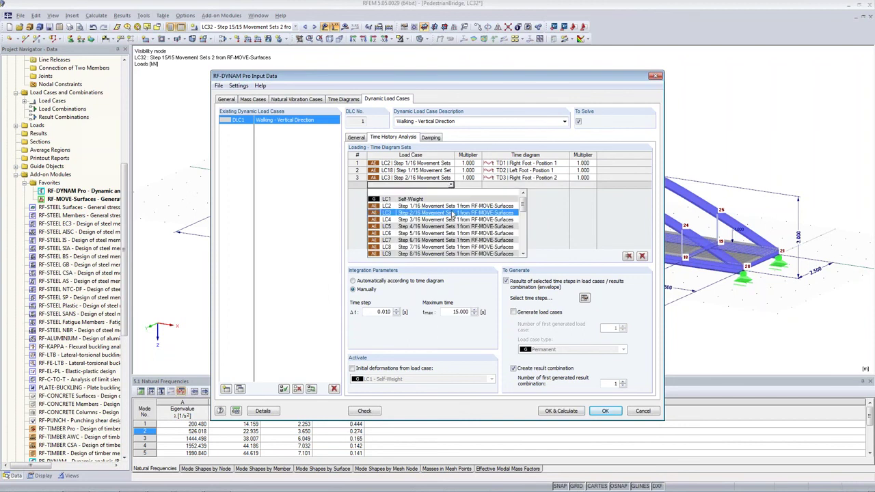
scroll(452, 214, down, 4)
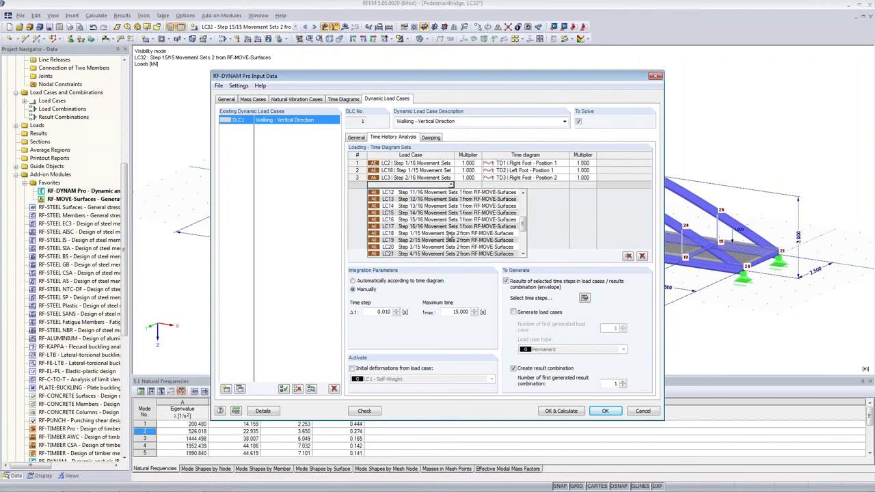
click(451, 240)
click(540, 185)
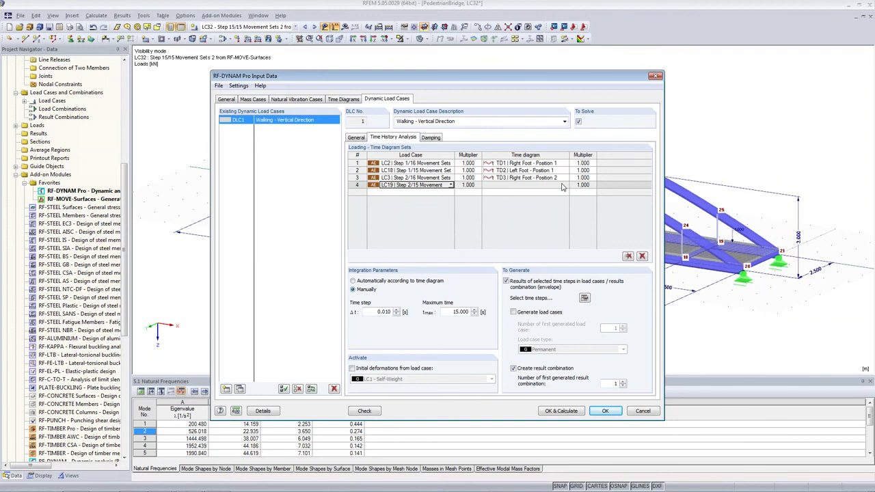
click(566, 185)
click(551, 219)
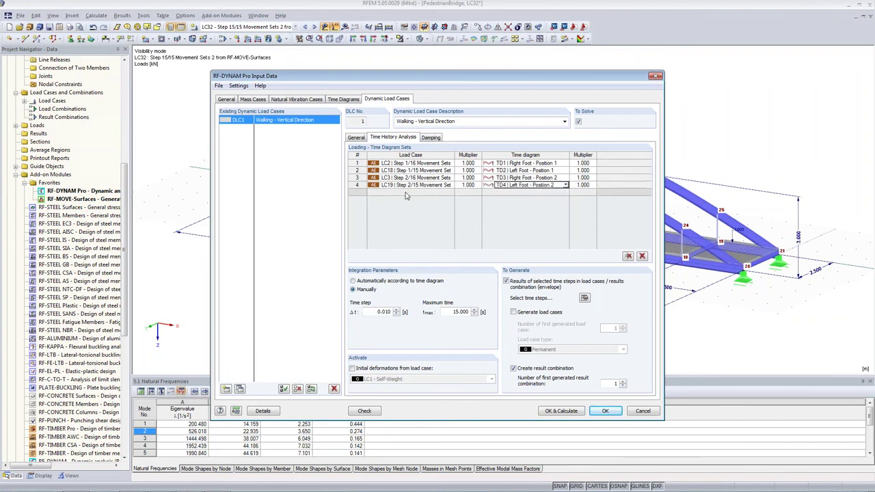
Step: Add a fifth set pairing load case LC4, Step 3/16 of Movement Sets 1, with time diagram TD5 Right Foot - Position 3
click(450, 194)
click(450, 195)
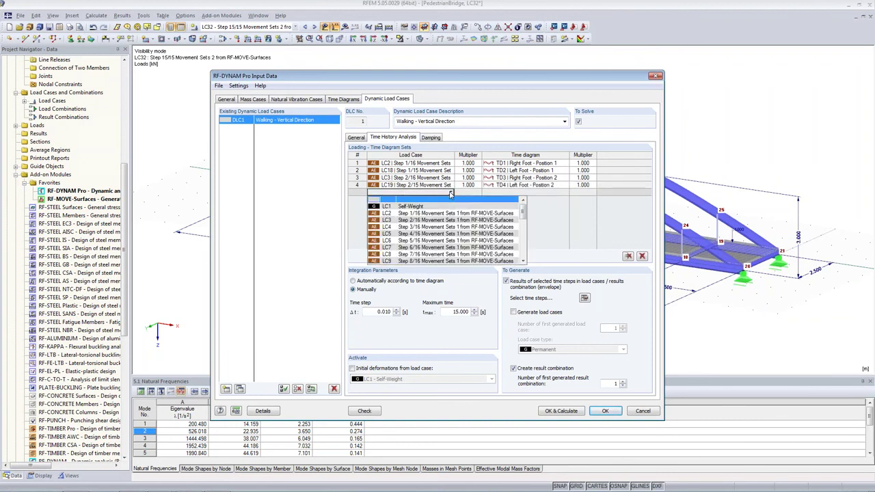
click(449, 226)
click(526, 192)
click(565, 192)
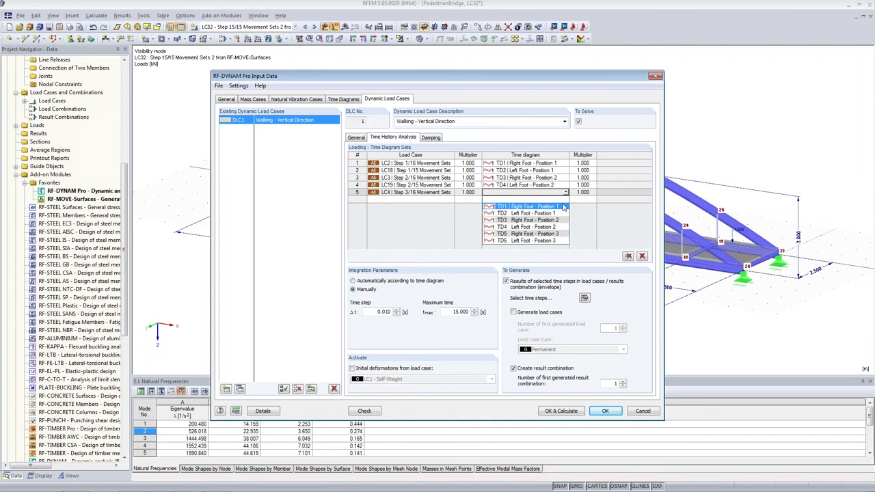
click(560, 233)
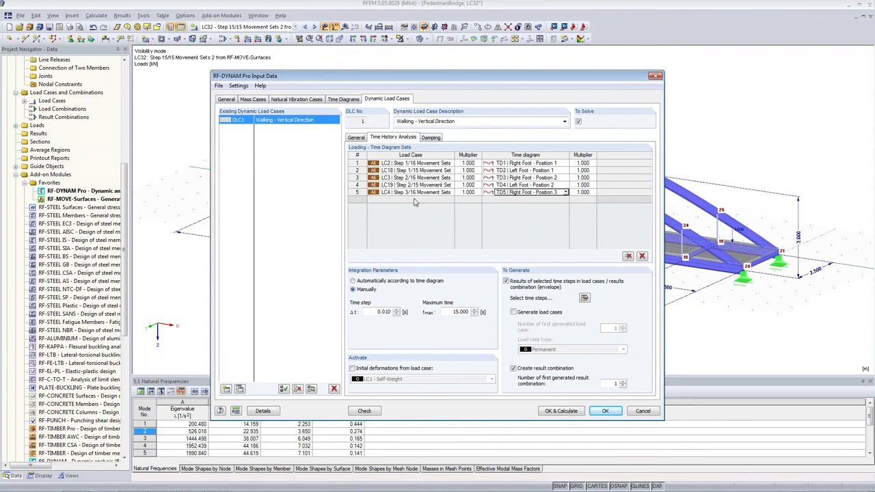
Step: Add a sixth set pairing load case LC20, Step 3/15 of Movement Sets 2, with TD6 Left Foot - Position 3, and accept the input data
click(450, 198)
scroll(443, 232, down, 3)
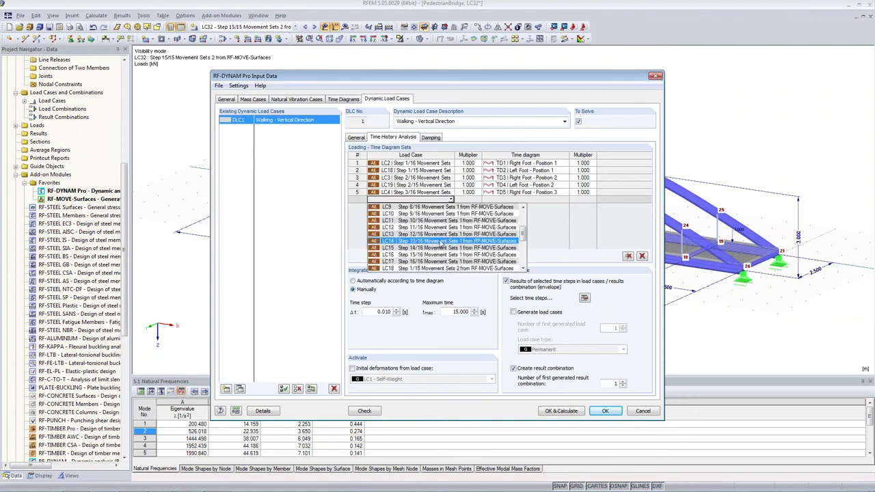
scroll(439, 267, down, 1)
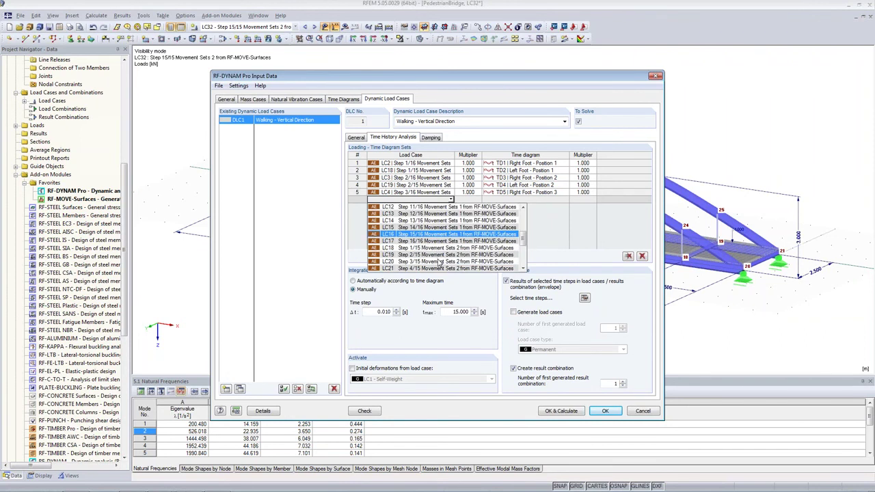
click(439, 262)
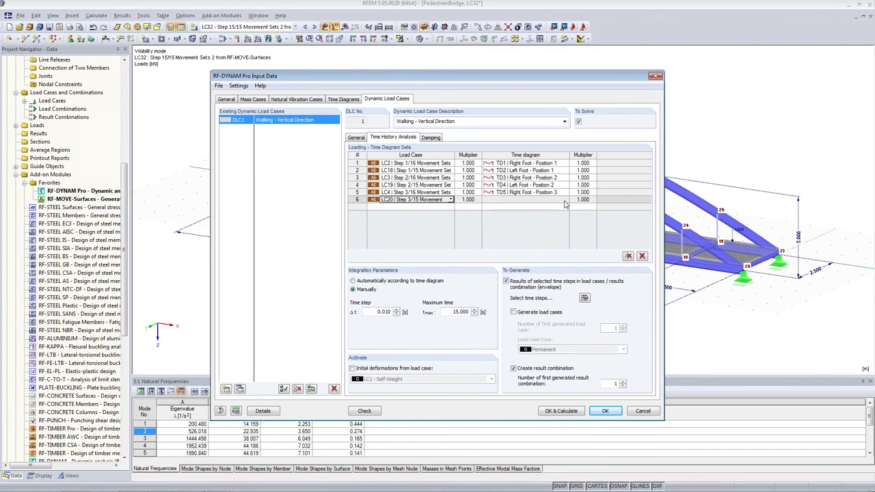
click(565, 201)
click(551, 248)
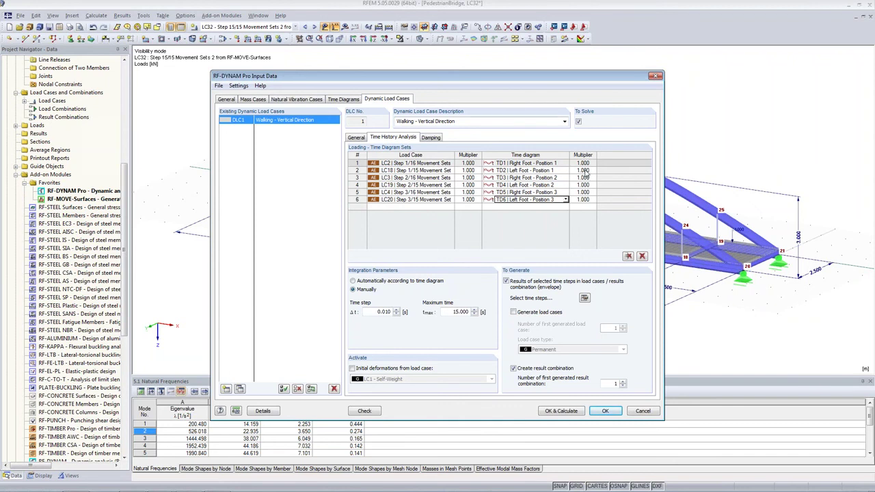
click(606, 412)
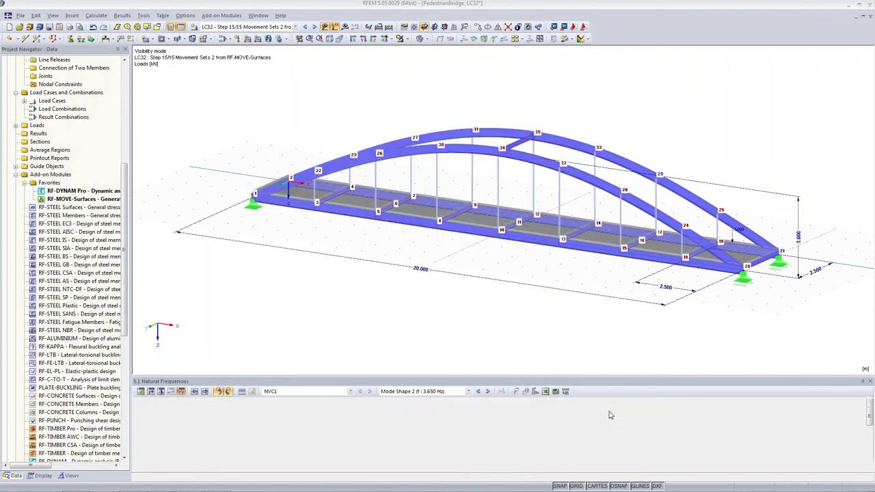
Step: Switch to the open PedestrianBridge_DYNAMInput model and open its RF-DYNAM Pro input data
click(257, 16)
click(262, 141)
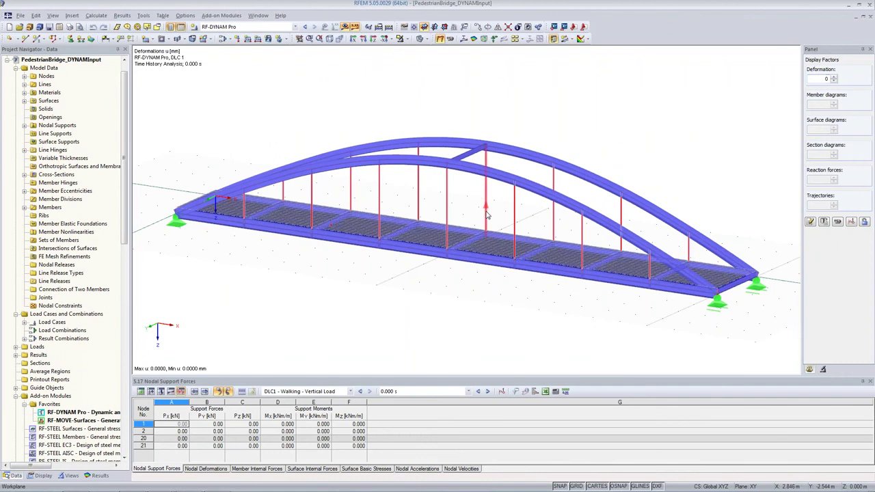
double_click(71, 413)
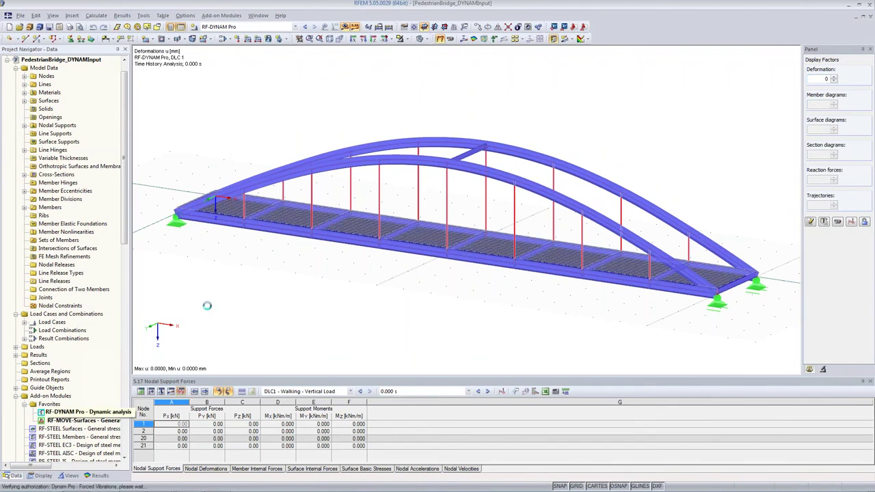
Step: Examine the existing time diagrams from TD1 Right Foot - Position 1 to TD31 Right Foot - Position 16, comparing their functions and time shifts
click(355, 100)
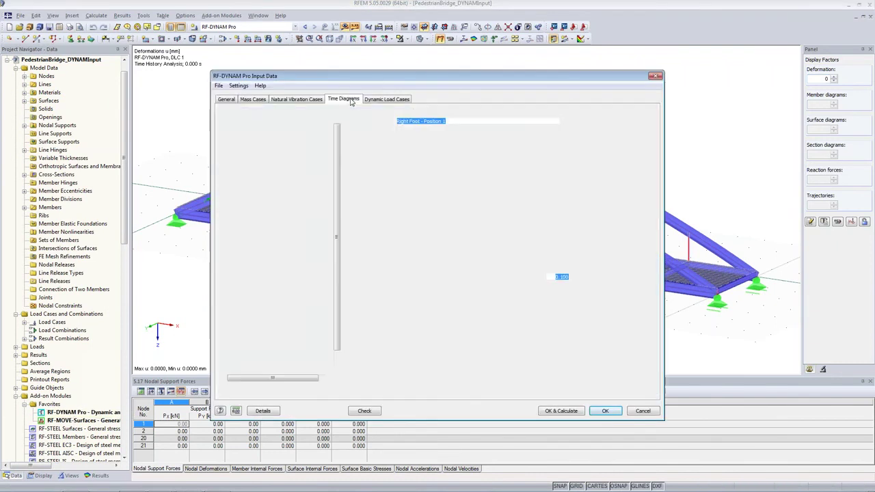
drag(339, 135, 337, 179)
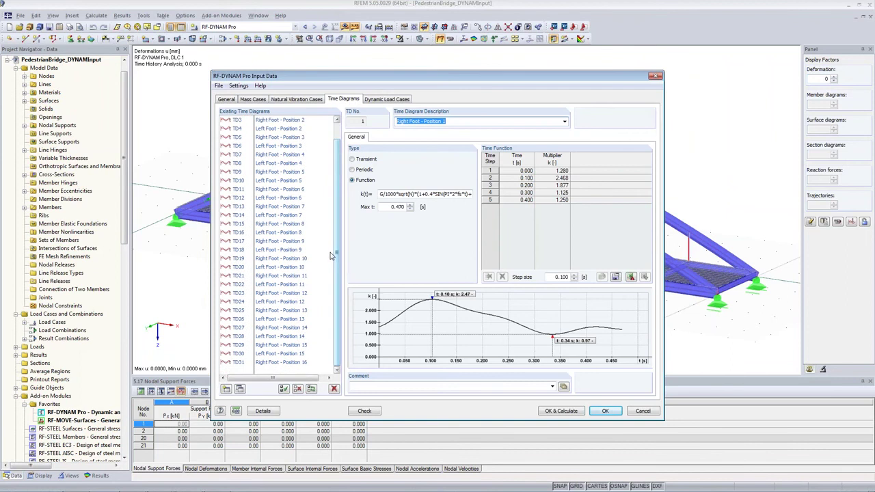
click(276, 360)
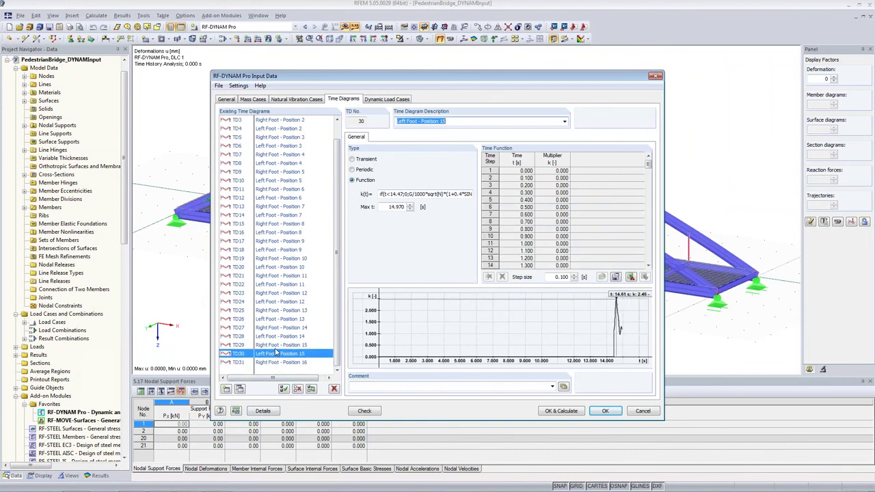
scroll(276, 355, up, 1)
click(291, 121)
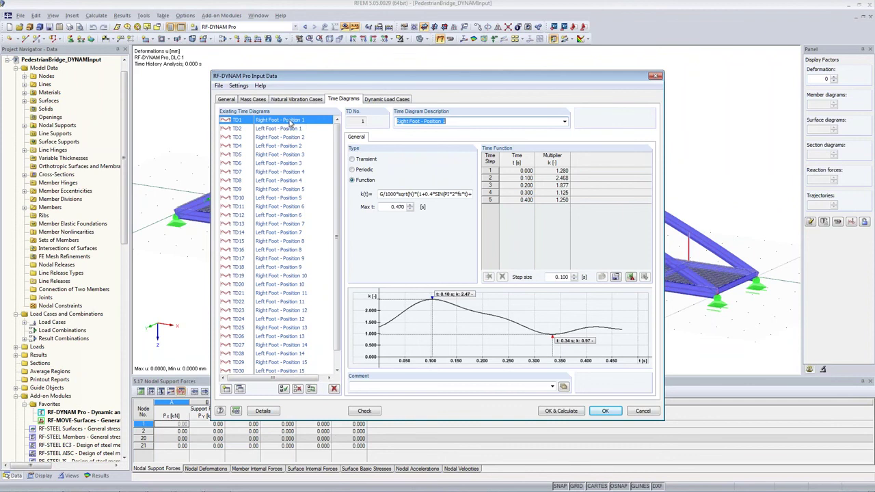
click(260, 165)
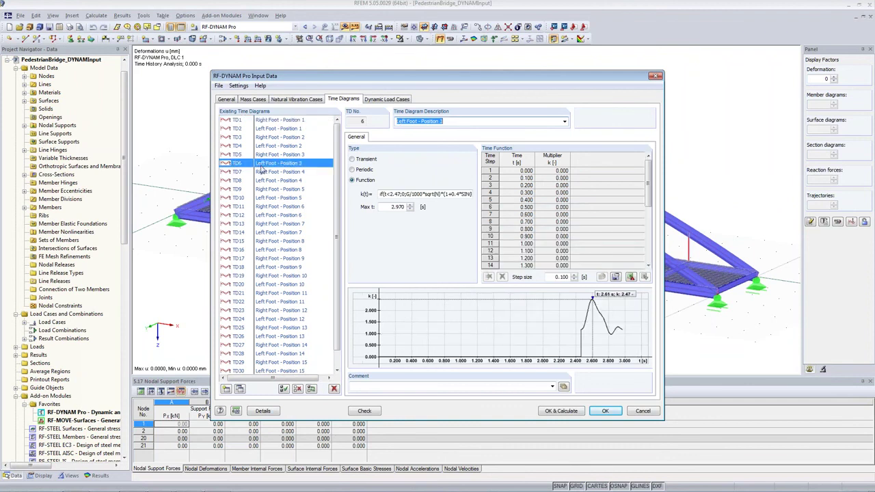
click(265, 173)
click(265, 180)
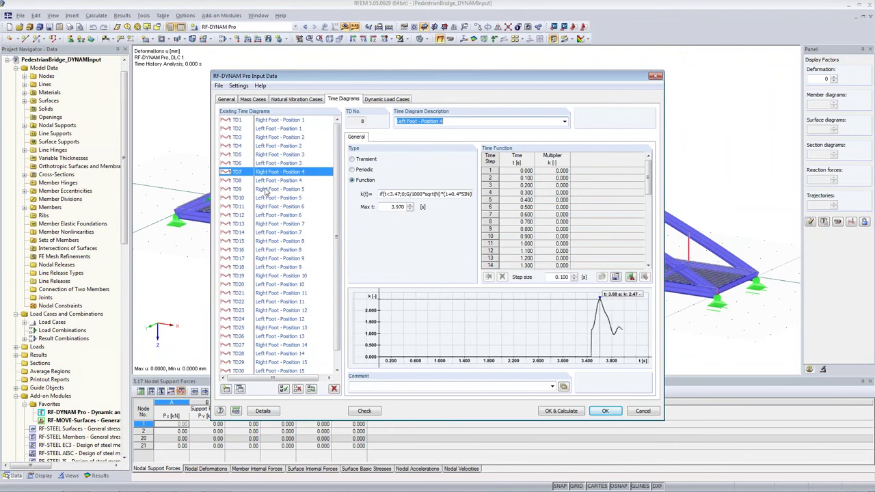
click(267, 190)
click(268, 197)
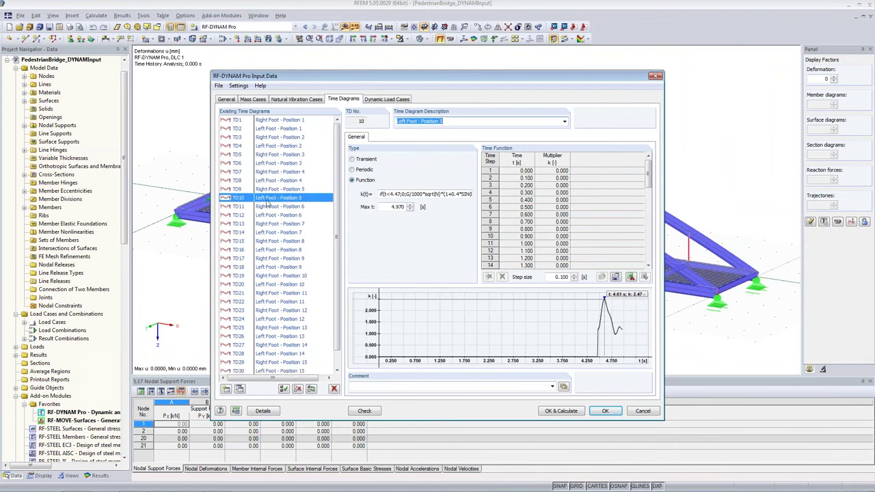
click(276, 250)
click(264, 311)
scroll(269, 351, down, 1)
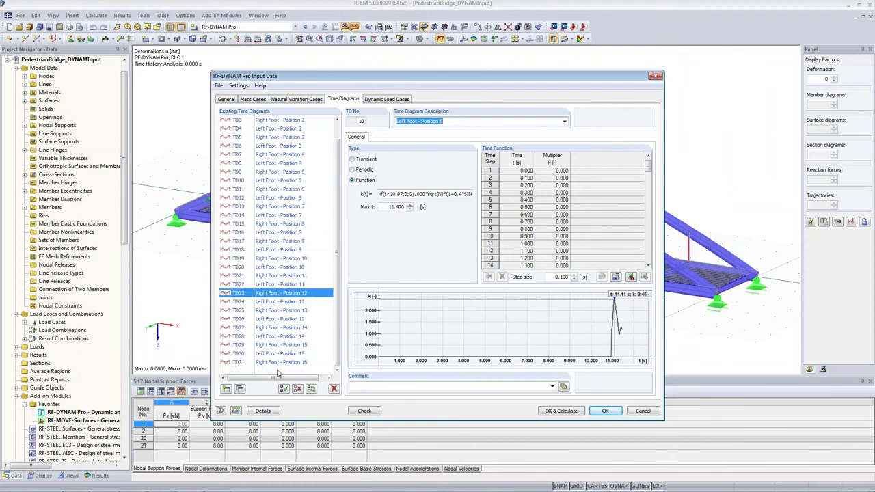
click(276, 363)
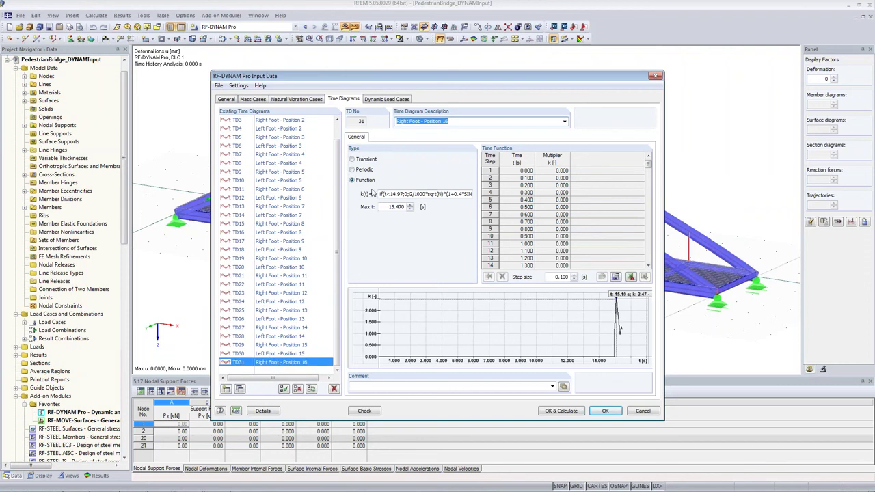
Step: Review the full list of load case and time diagram sets in dynamic load case DLC1, Walking - Vertical Load
click(388, 100)
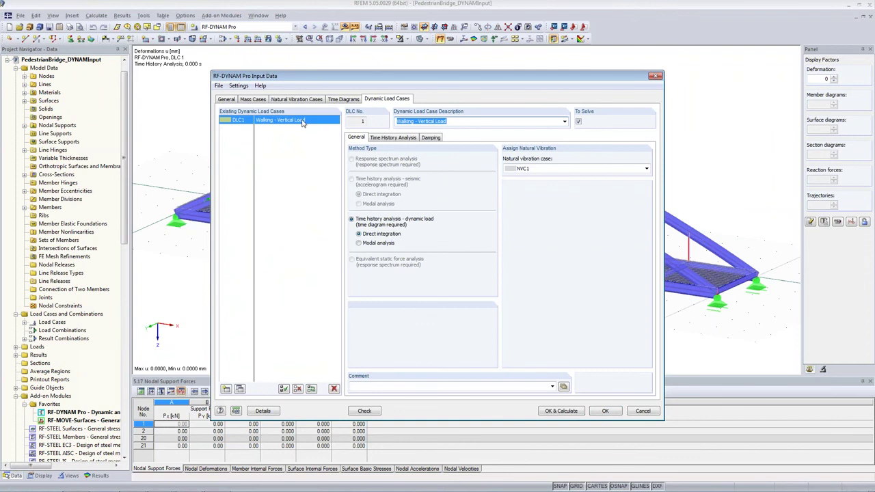
click(392, 138)
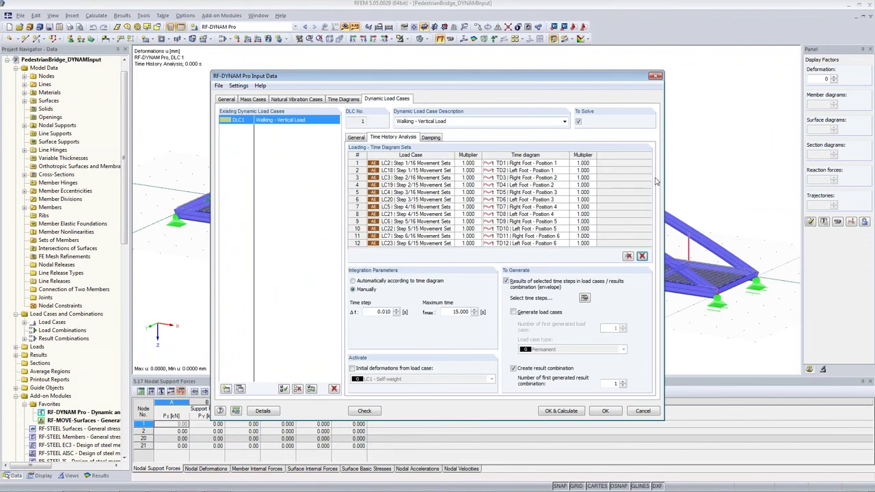
scroll(594, 213, down, 7)
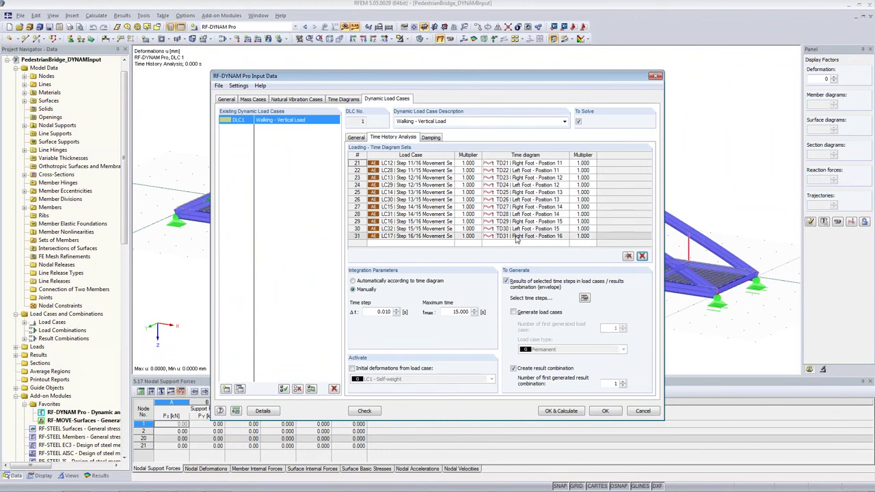
scroll(517, 239, up, 7)
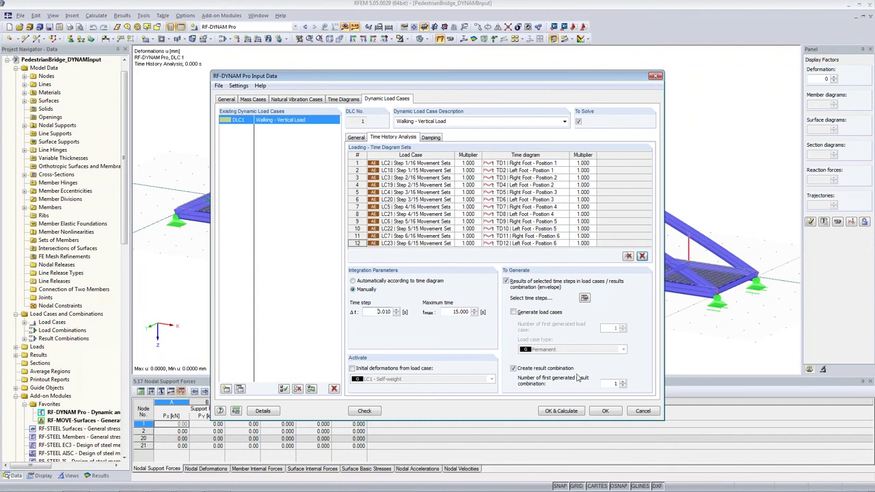
Step: Check DLC1's damping settings and its general method type settings
click(429, 137)
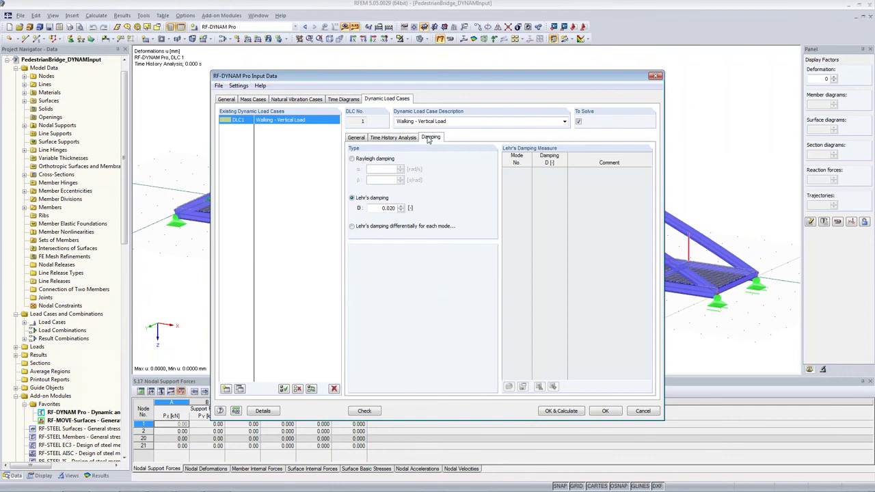
click(384, 140)
click(358, 139)
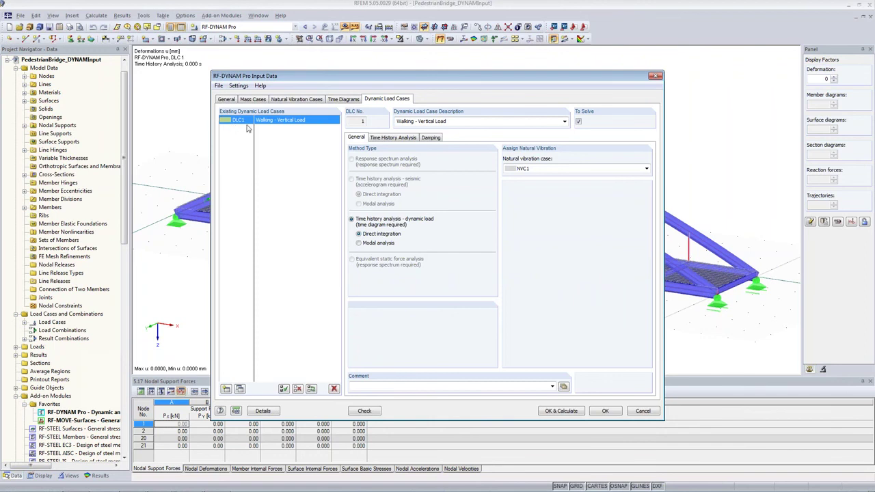
Step: Check DLC1's calculate, delete and to-solve options, and accept the RF-DYNAM Pro input data
right_click(242, 123)
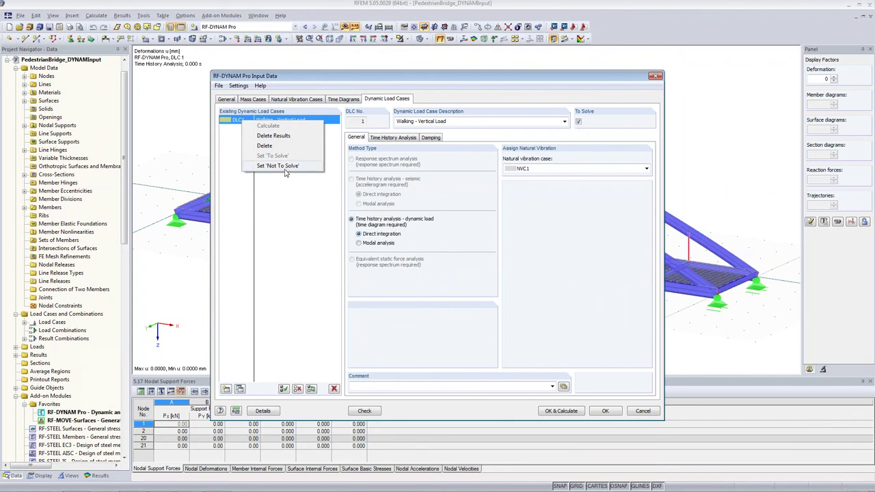
click(224, 136)
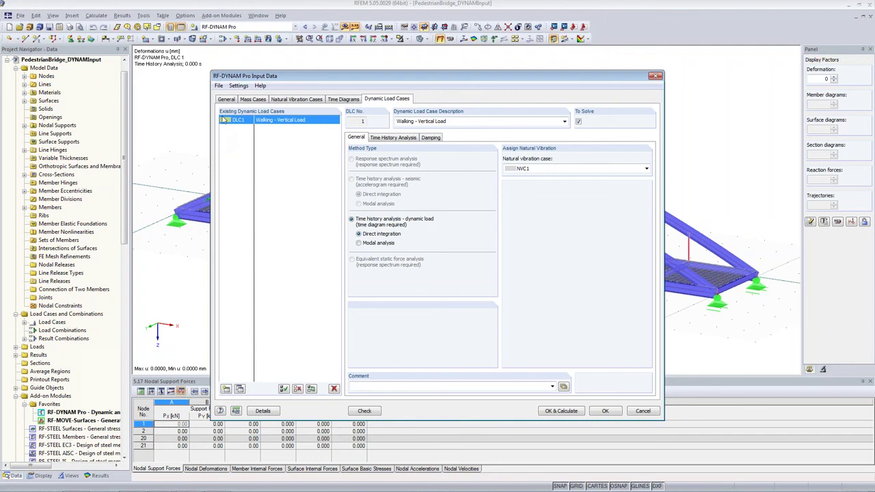
click(606, 412)
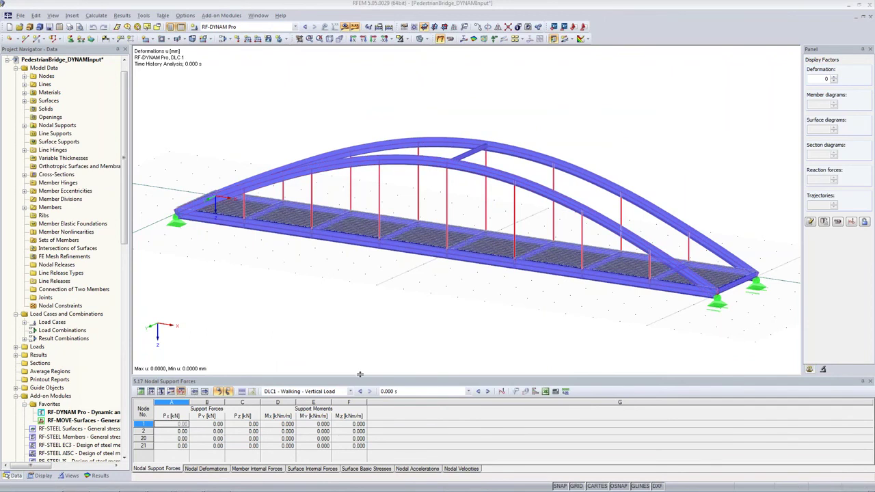
Step: Enlarge the results table and display the dynamic envelope for DLC1 - Walking - Vertical Load
drag(373, 374, 374, 286)
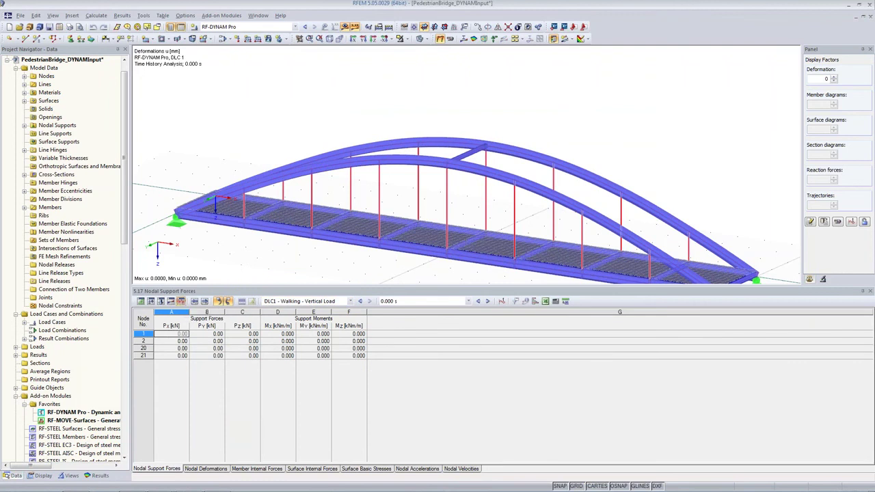
click(296, 303)
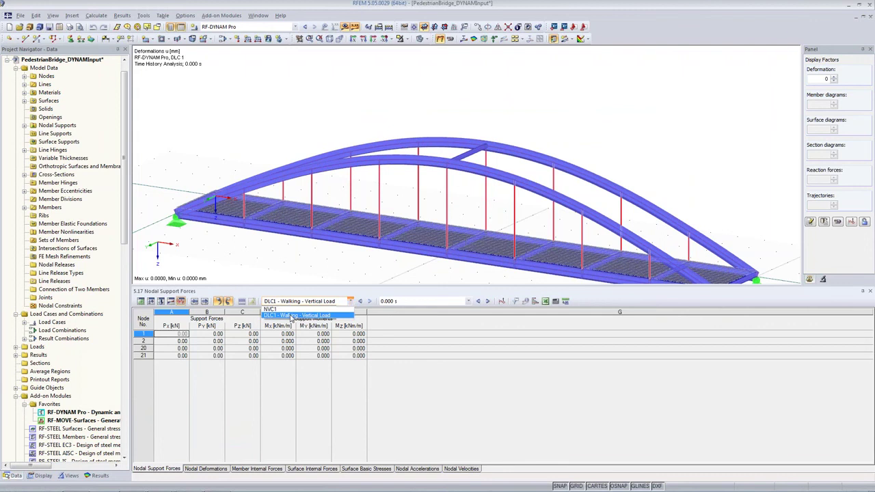
click(291, 317)
click(400, 303)
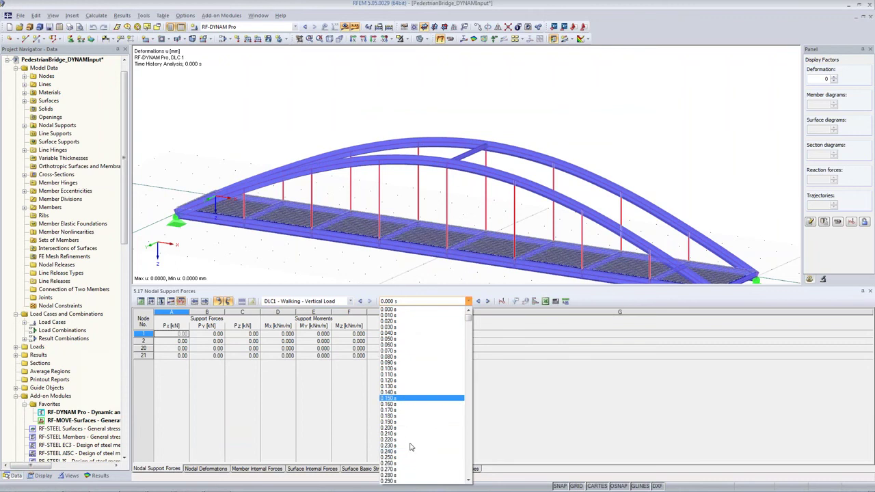
scroll(412, 446, up, 1)
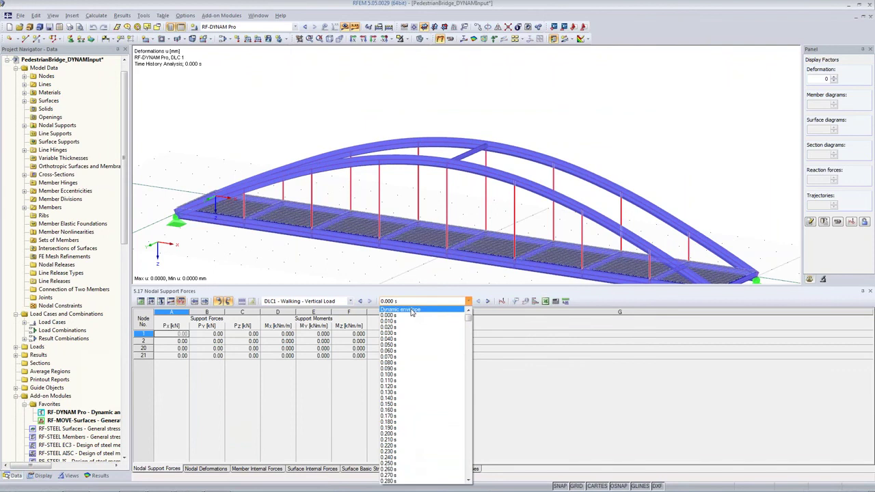
click(413, 311)
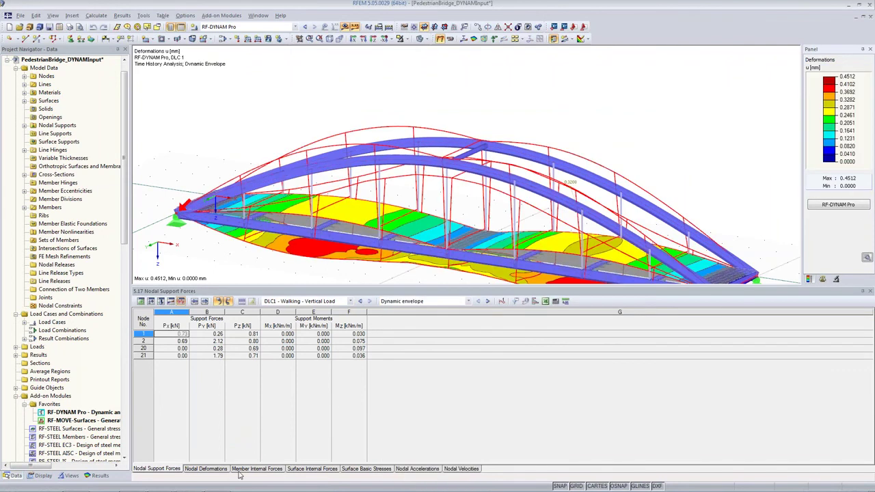
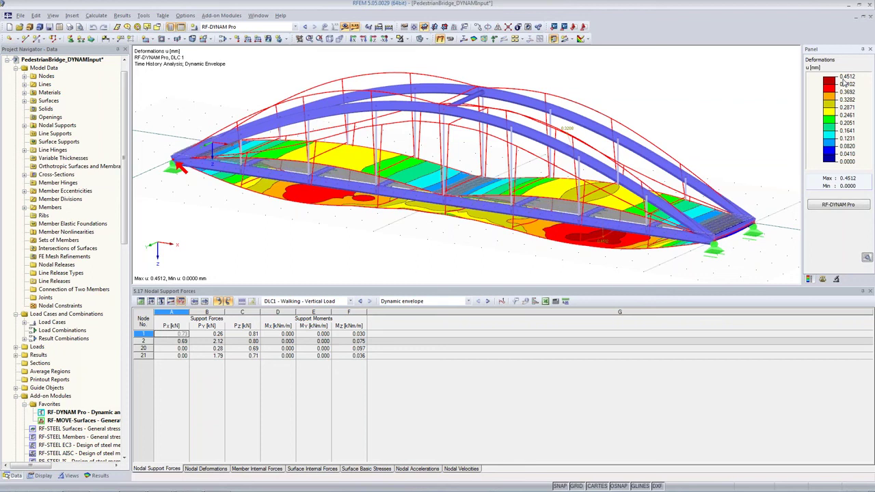
Step: Look through the envelope tables for nodal deformations, member internal forces, nodal accelerations and nodal velocities
click(196, 470)
click(257, 470)
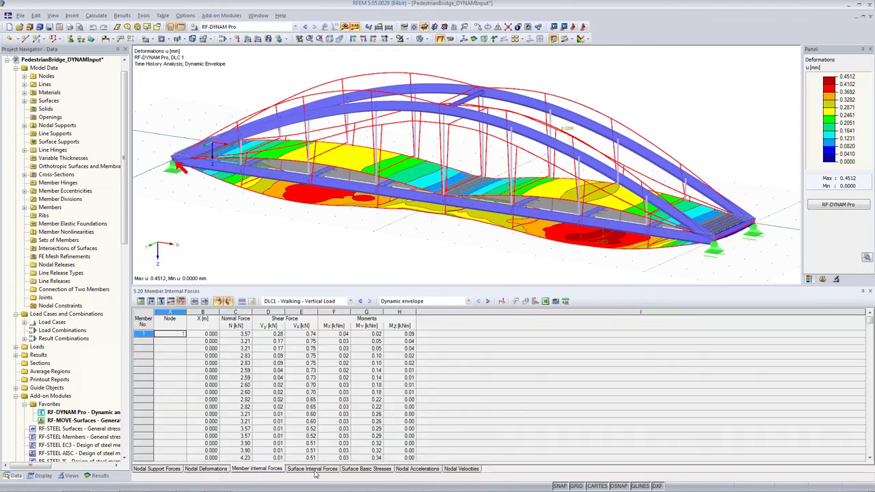
click(405, 471)
click(464, 470)
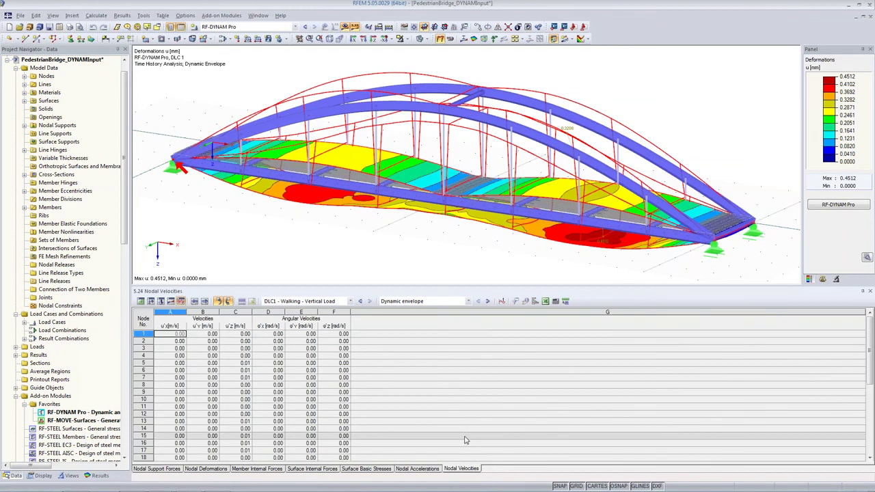
Step: Open the units and decimal places for RF-DYNAM Pro results and select m/s^2 for the time history accelerations
click(566, 302)
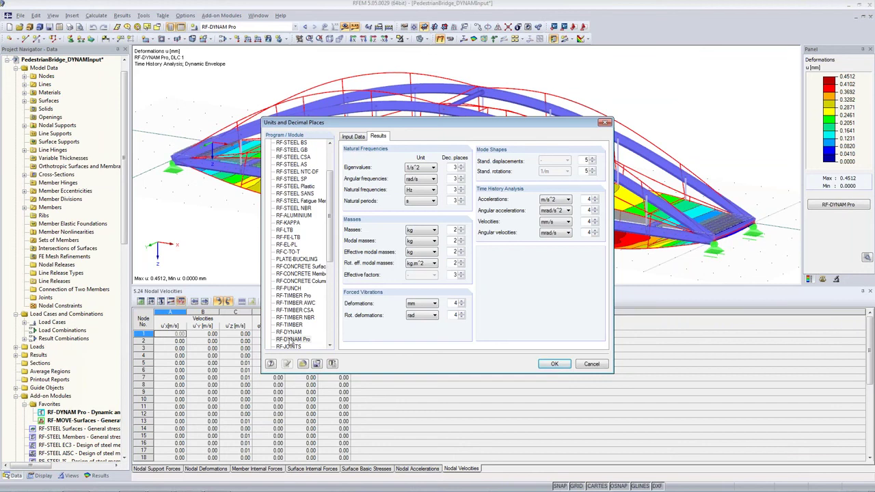
click(292, 339)
drag(332, 242, 332, 178)
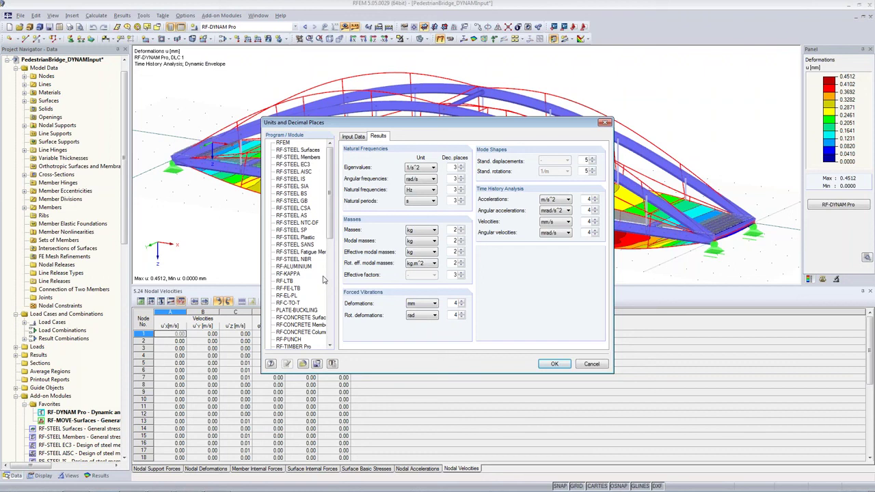
drag(332, 179, 331, 235)
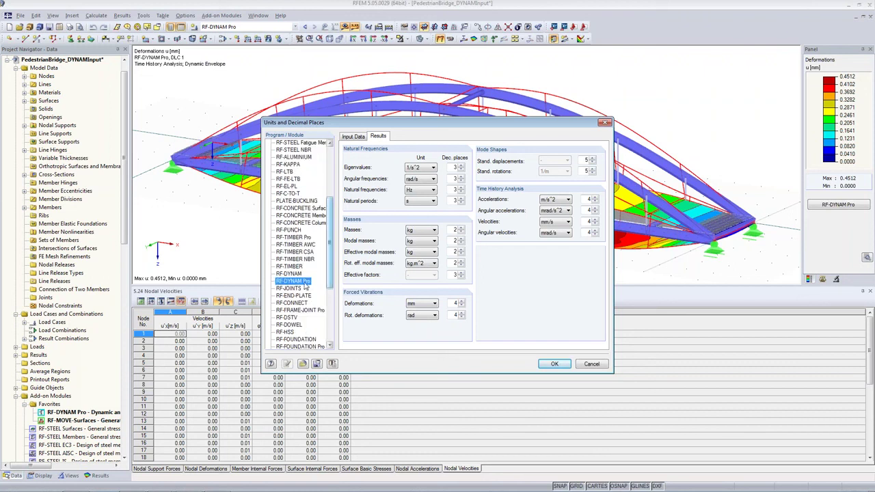
click(380, 138)
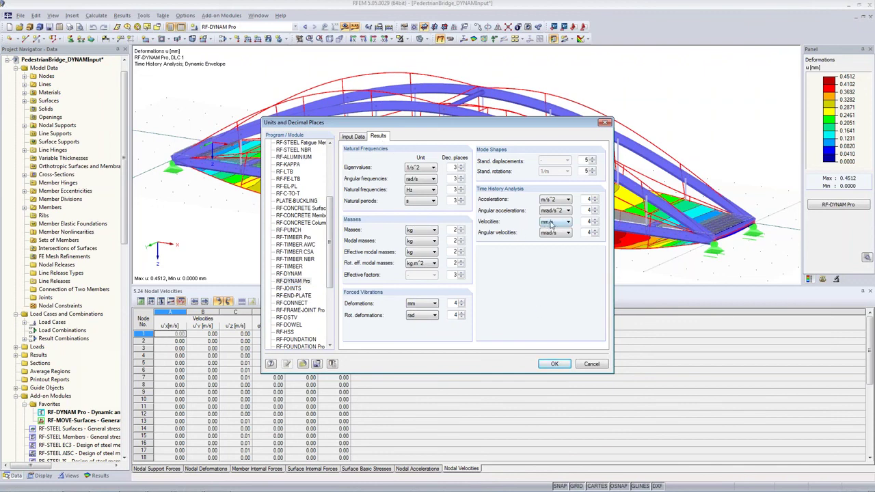
click(554, 200)
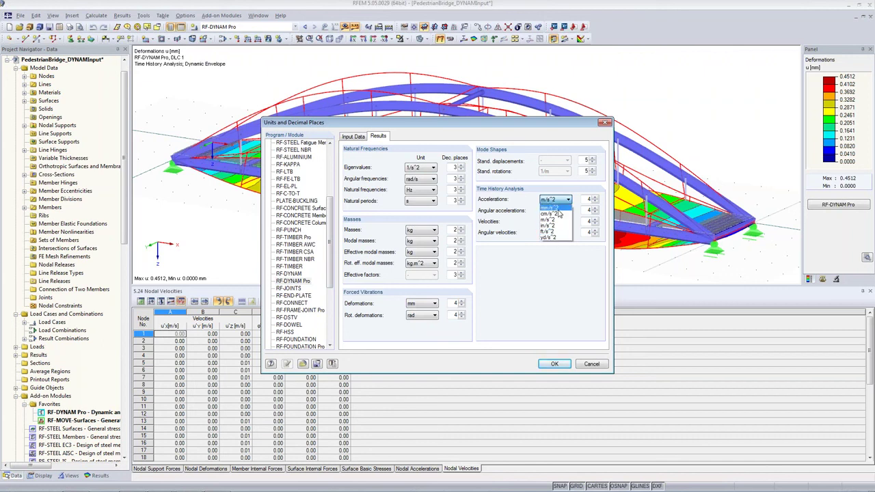
click(559, 219)
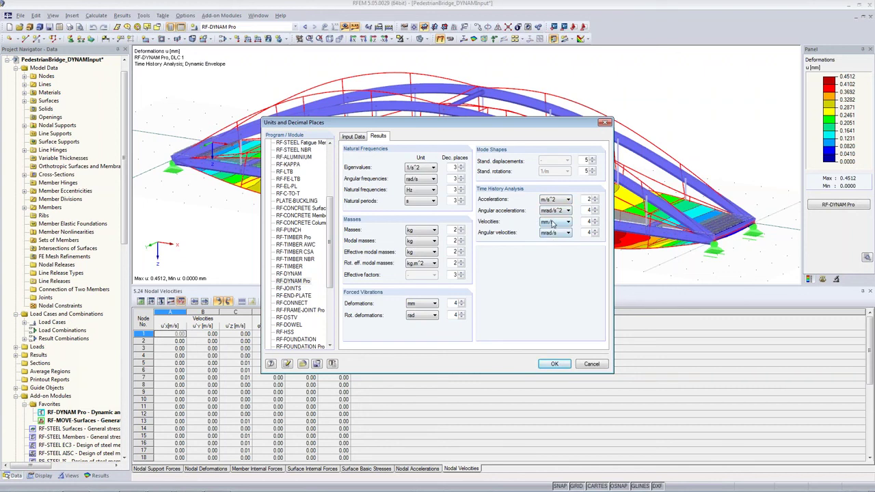
Step: Review the unit choices for velocities, angular velocities, angular accelerations and masses in the RF-DYNAM Pro results
click(553, 222)
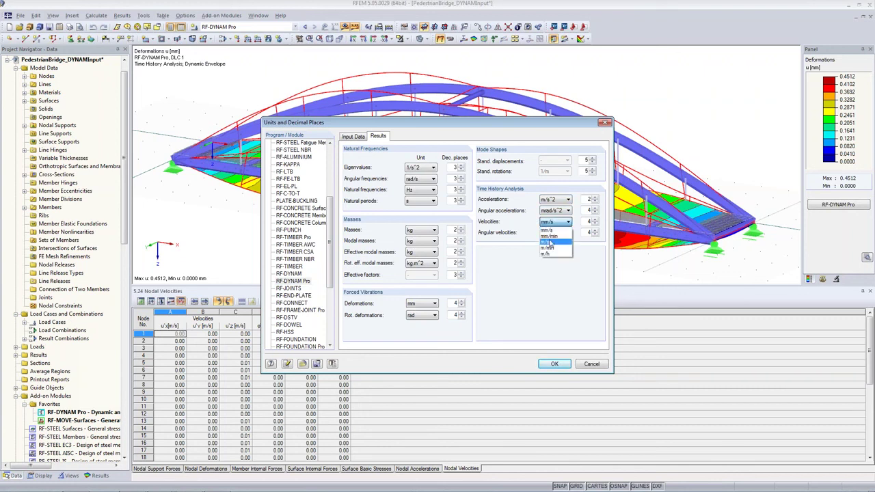
click(551, 226)
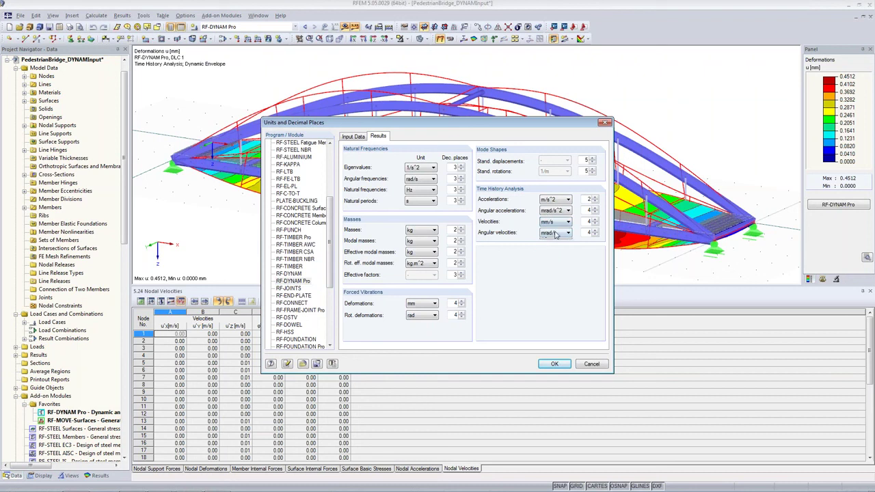
click(555, 233)
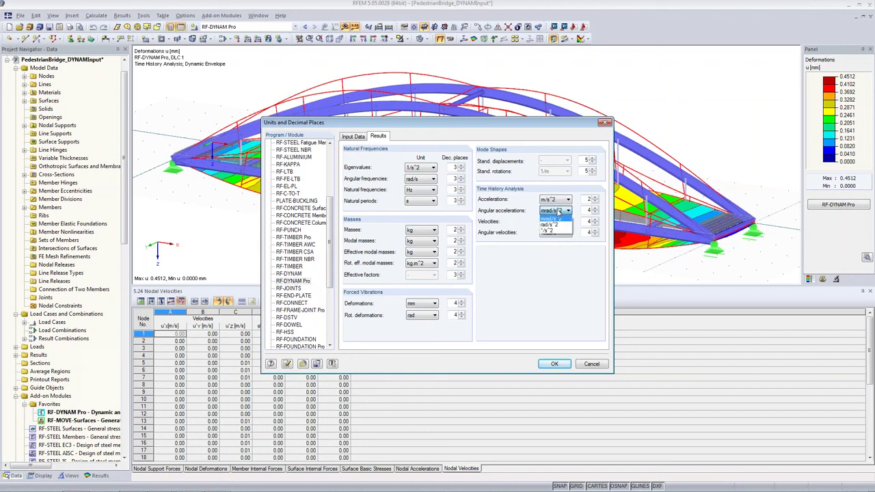
click(558, 212)
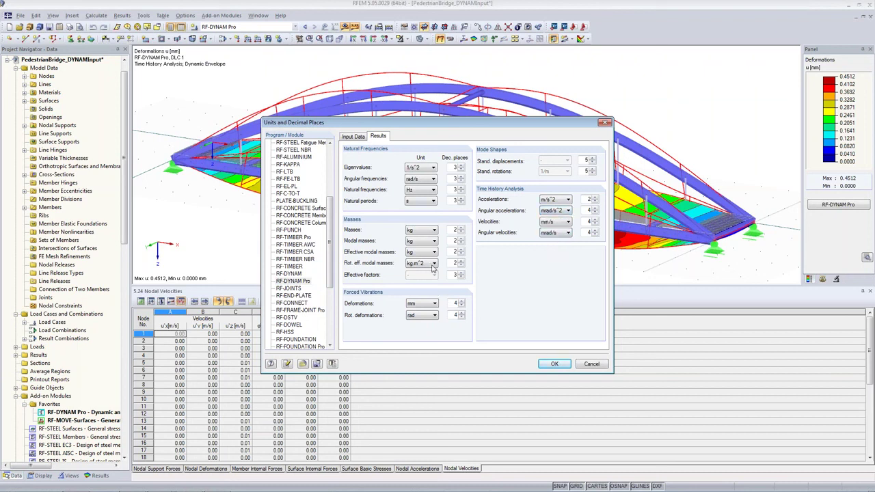
click(425, 233)
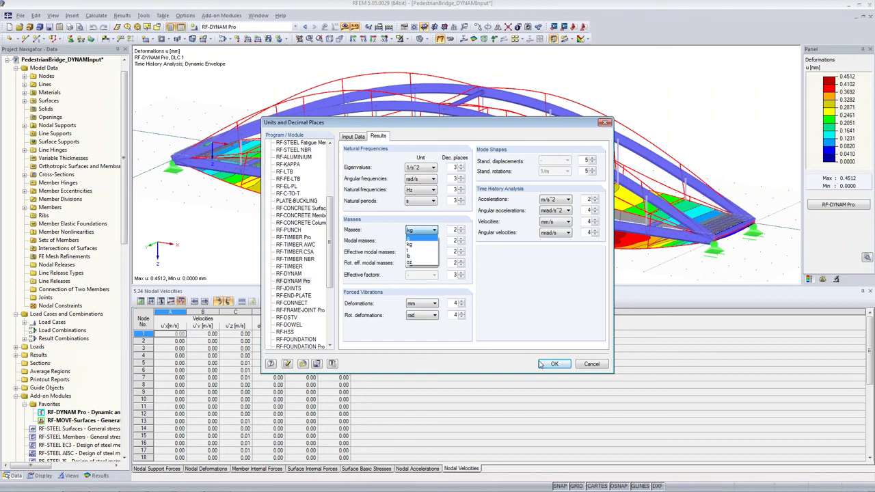
click(535, 387)
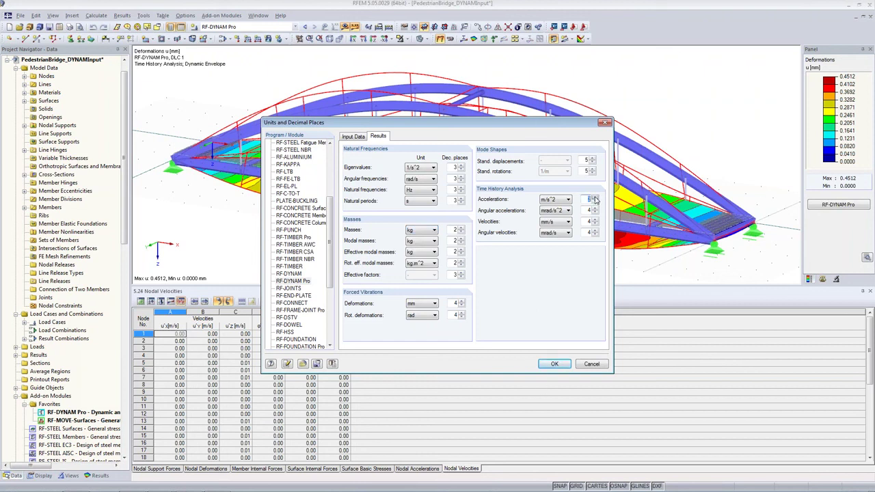
Step: Check the RF-DYNAM Pro input data units and RFEM's length unit, and apply the units and decimal places settings
click(354, 136)
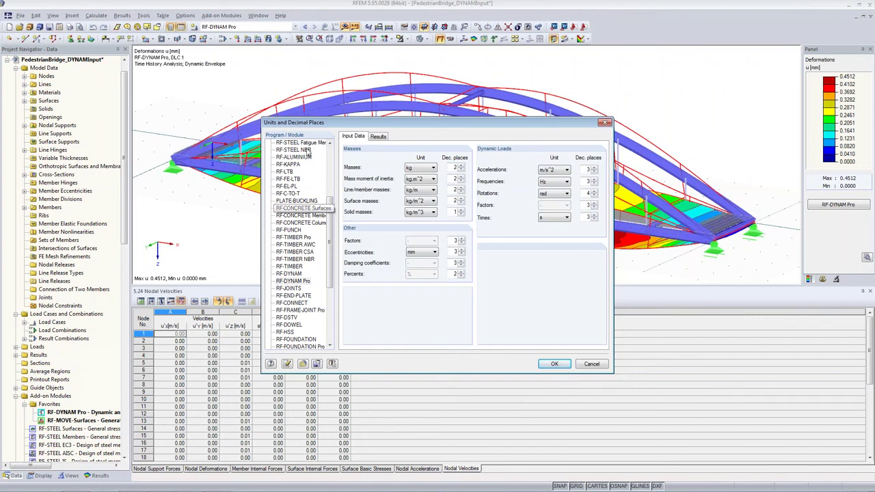
scroll(320, 194, up, 5)
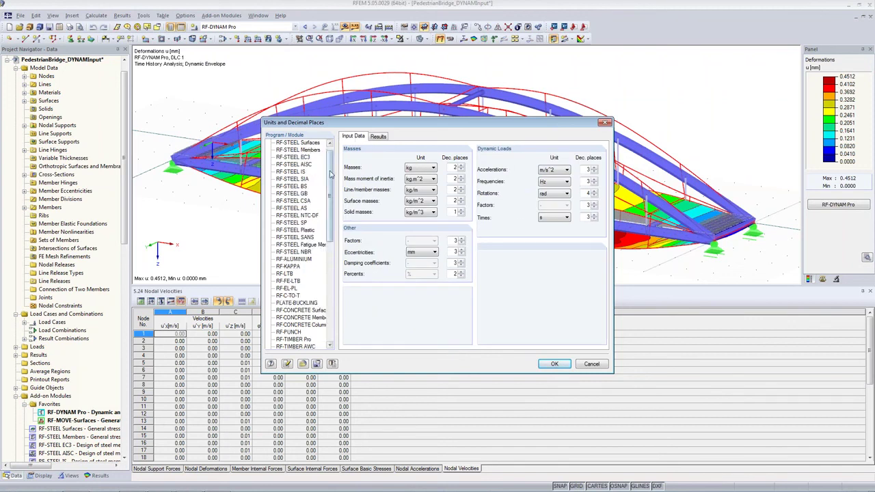
scroll(329, 175, up, 1)
click(282, 143)
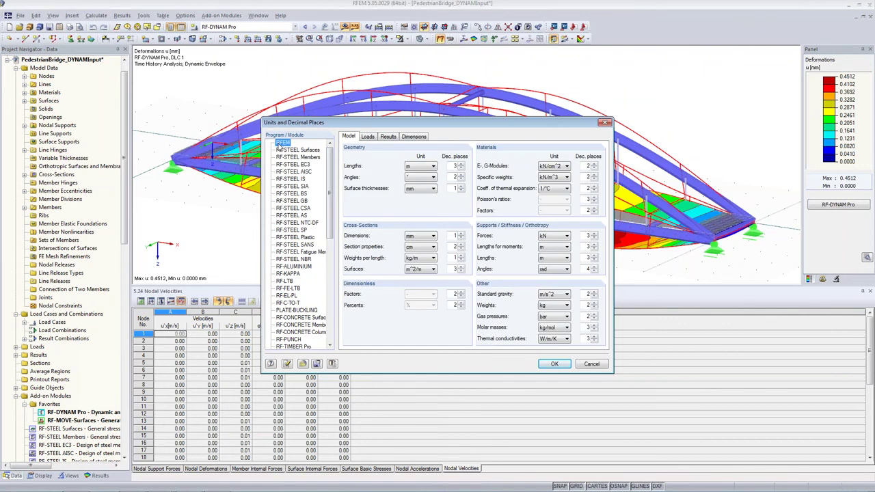
click(410, 166)
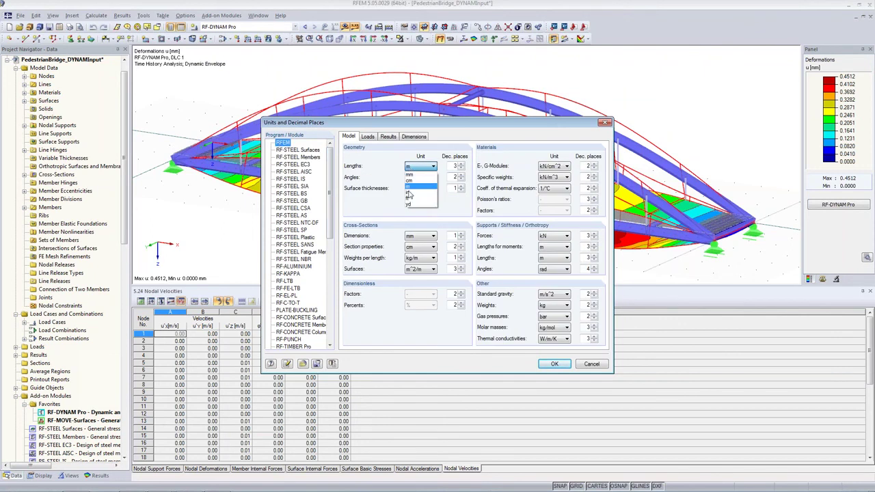
click(552, 364)
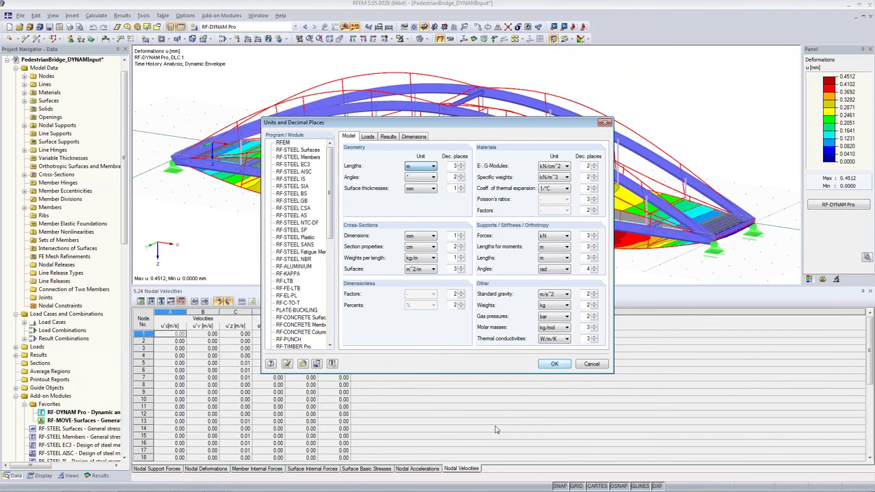
click(555, 366)
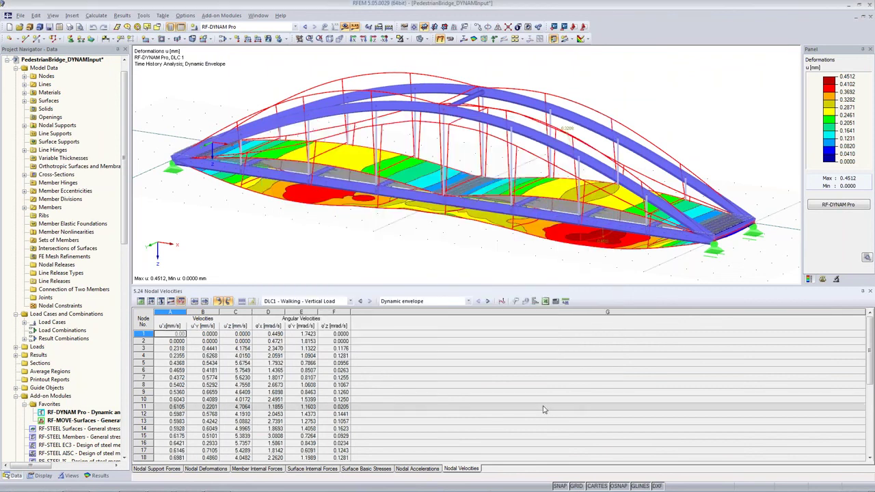
Step: Show the nodal accelerations table and open the Time Course Monitor, placing it clear of the bridge model
click(413, 469)
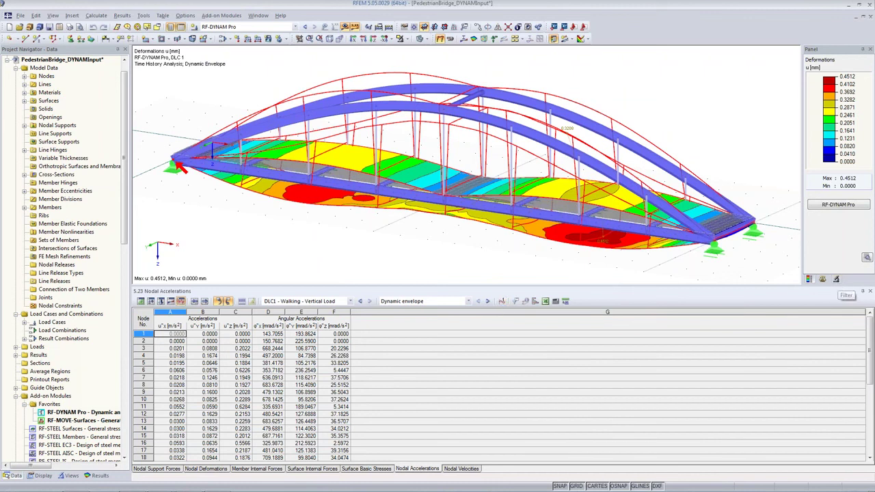
click(823, 279)
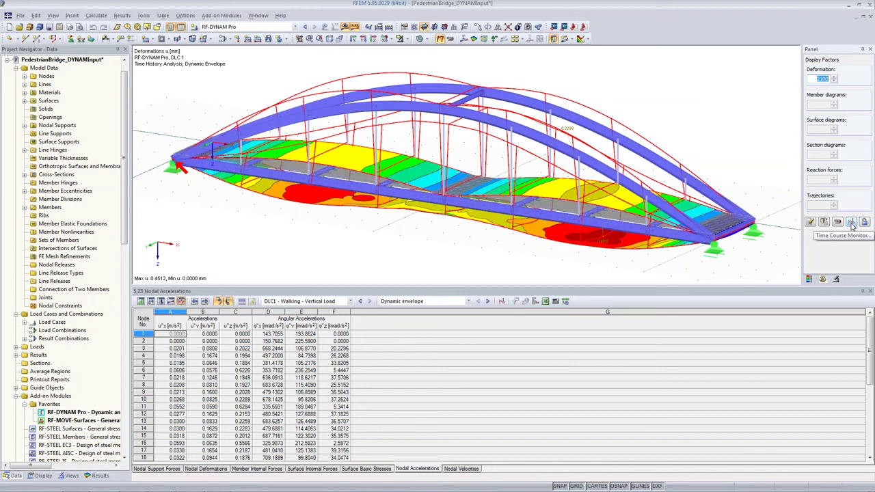
click(849, 224)
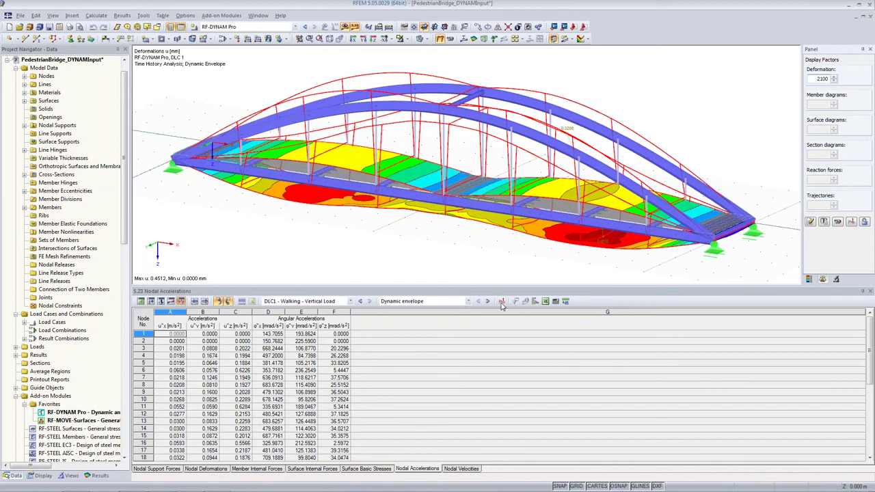
drag(277, 19, 760, 280)
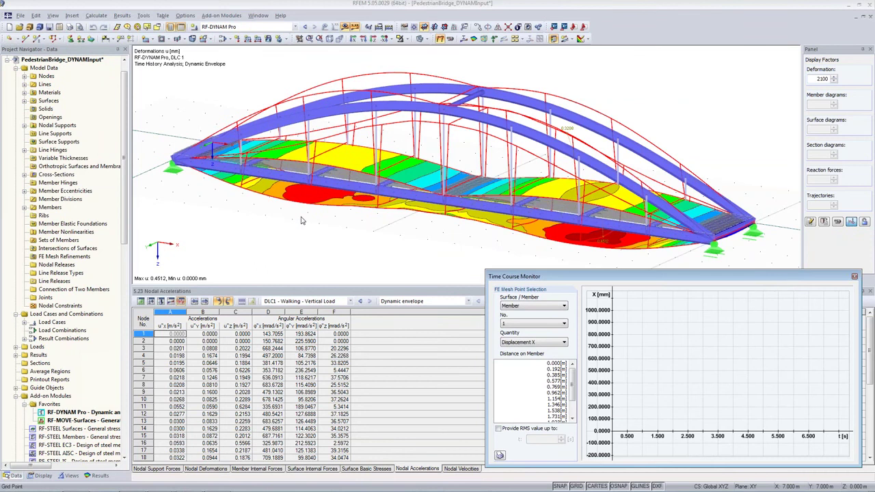
Step: Hide the deformation results and show the model as wireframe to identify the deck's cross members
click(345, 27)
scroll(267, 135, up, 8)
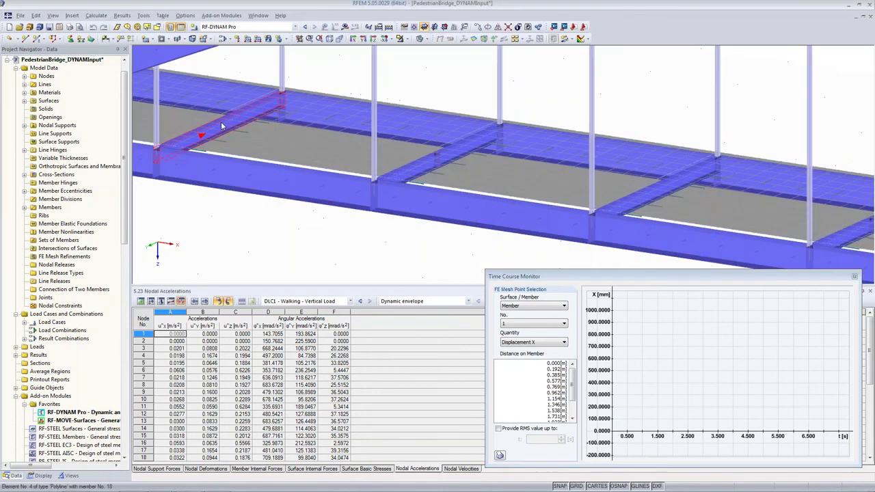
click(419, 39)
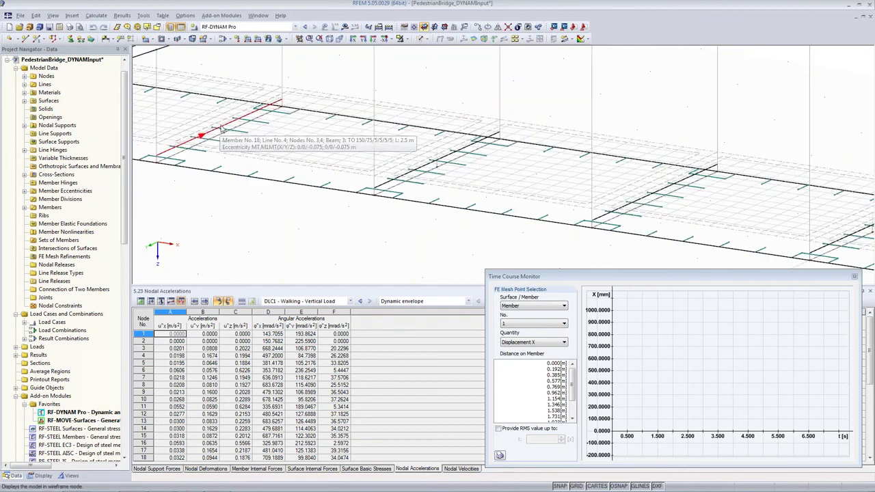
Step: Turn on object numbering and hide the line, surface, solid, solid orthotropy, nodal support and member numbers, keeping the node numbers
click(402, 38)
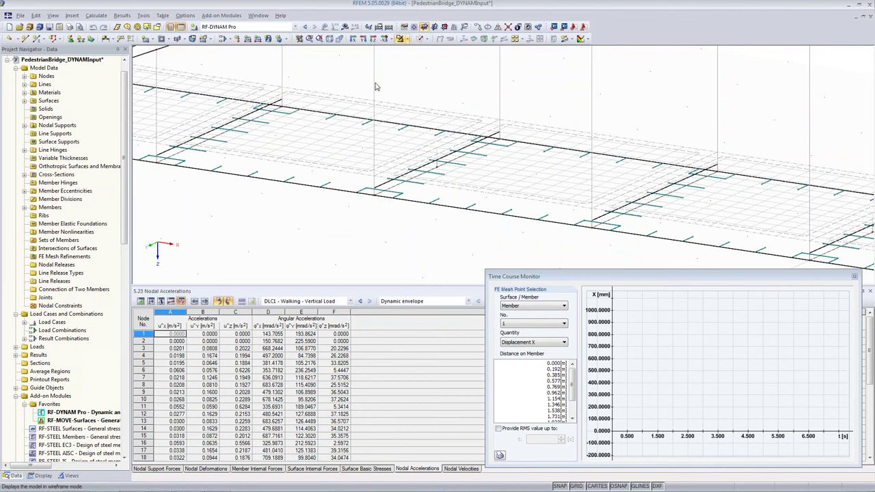
right_click(311, 219)
click(44, 475)
scroll(27, 219, down, 2)
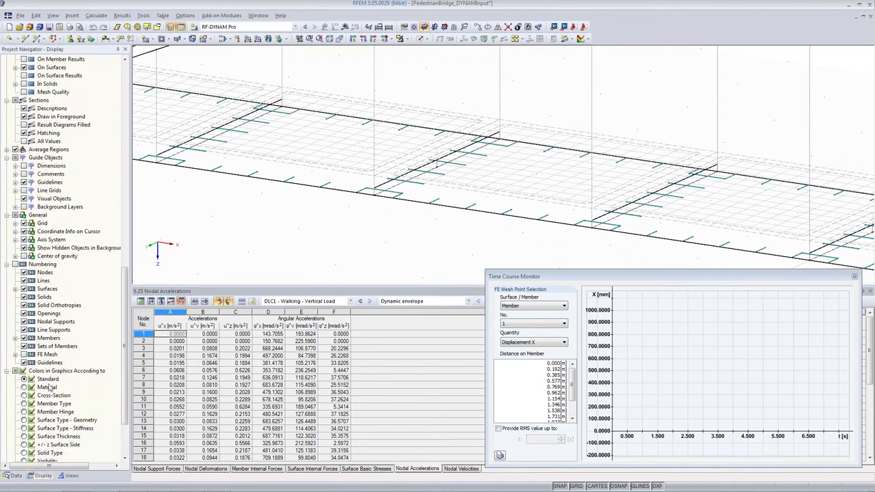
click(15, 216)
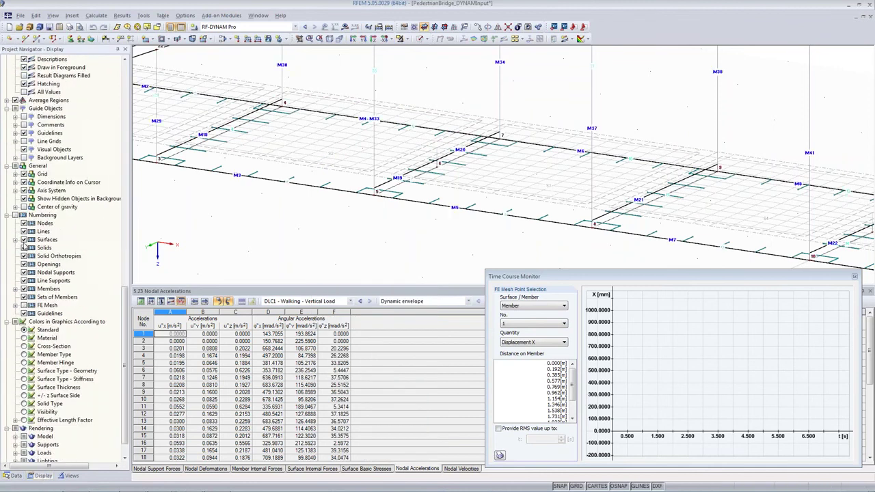
click(24, 240)
click(24, 256)
click(23, 272)
click(24, 280)
click(24, 289)
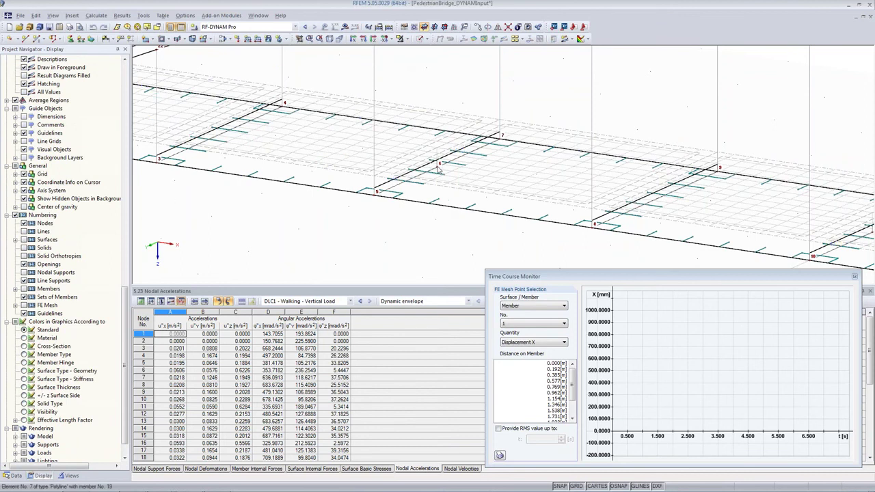
Step: Identify the nodes at the middle of the deck's cross members and show the whole bridge as a solid model
scroll(438, 171, down, 5)
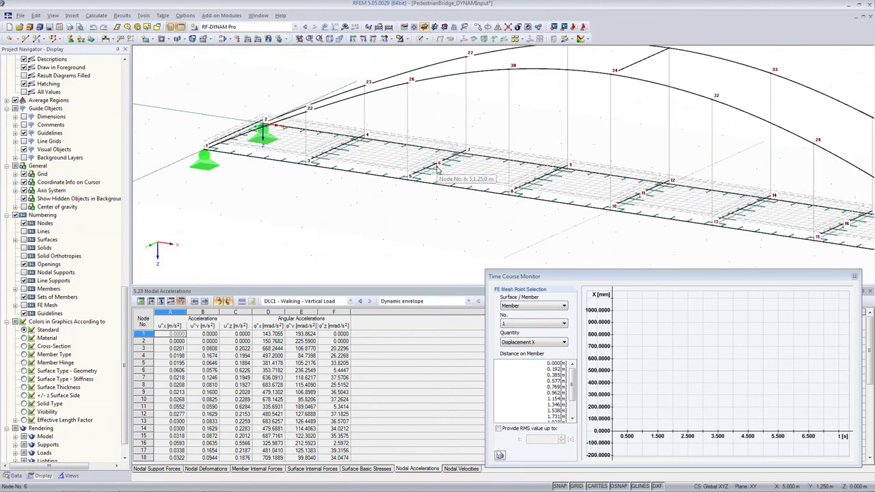
middle_drag(448, 226, 260, 186)
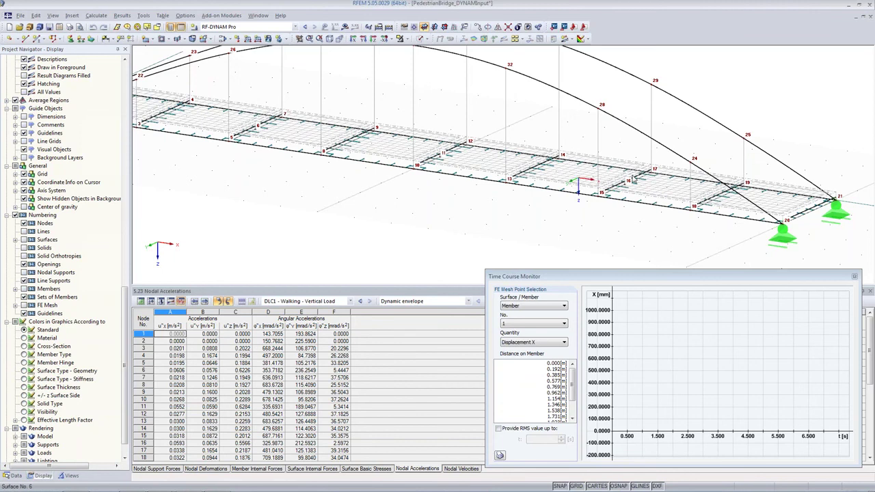
ctrl+middle_drag(485, 218, 427, 205)
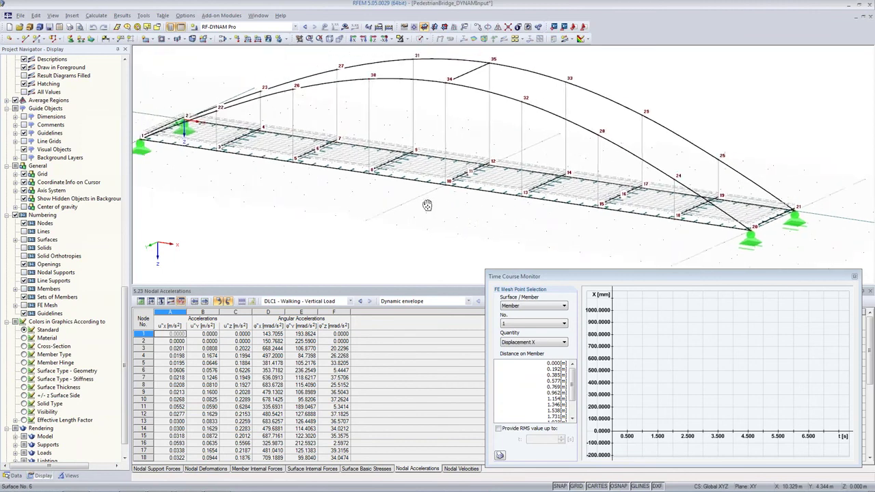
click(420, 39)
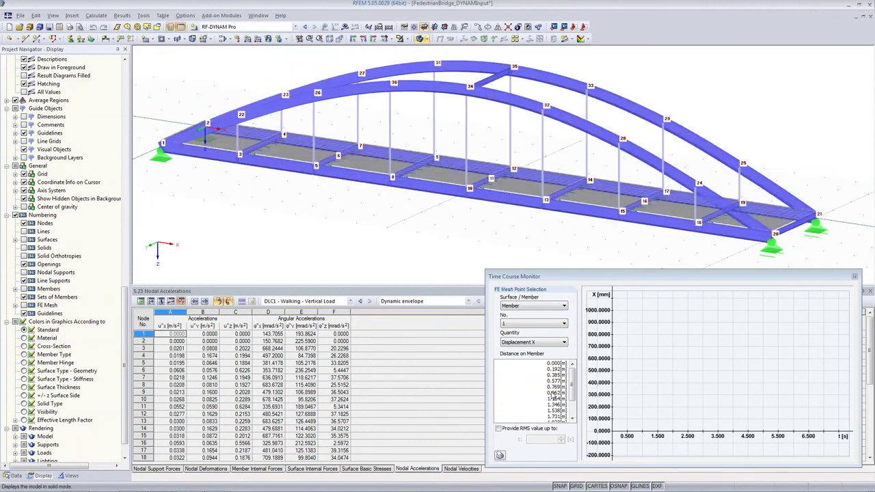
Step: Plot the Displacement Z time course of node 6 in the Time Course Monitor
click(337, 161)
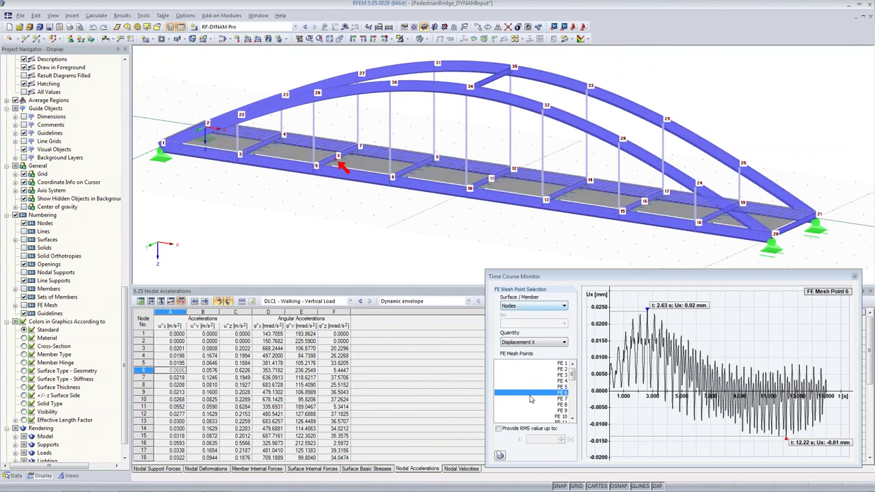
click(536, 342)
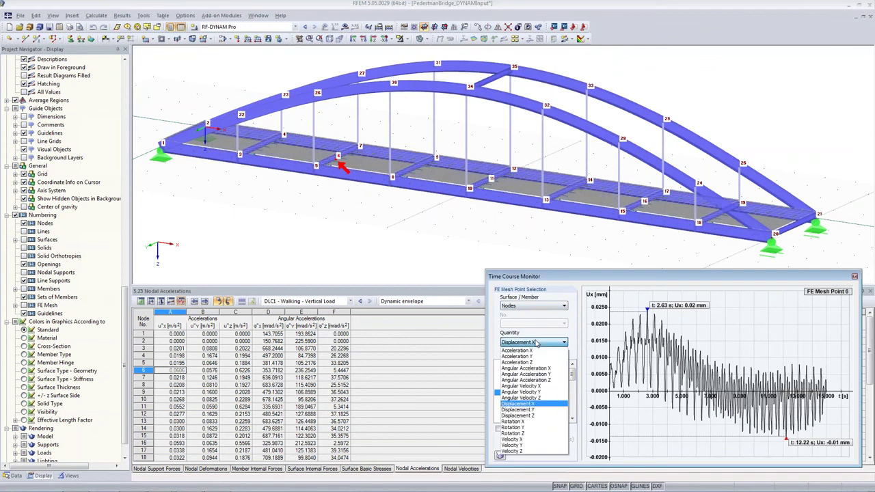
click(531, 415)
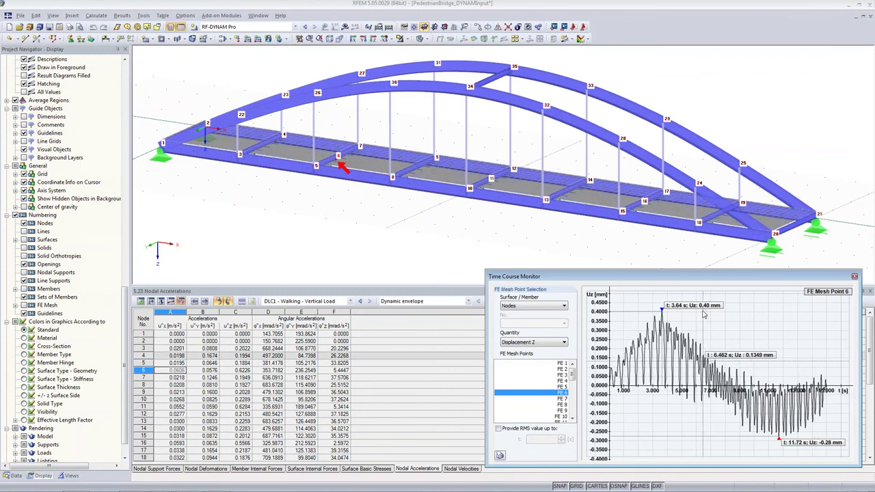
Step: Provide the RMS value in the time course diagram up to a time of 15 s
click(499, 429)
text(1)
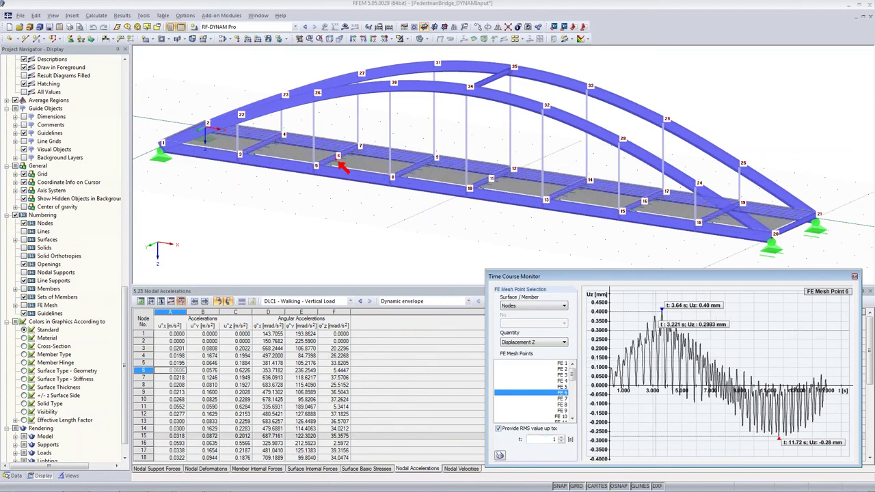
text(5)
key(Return)
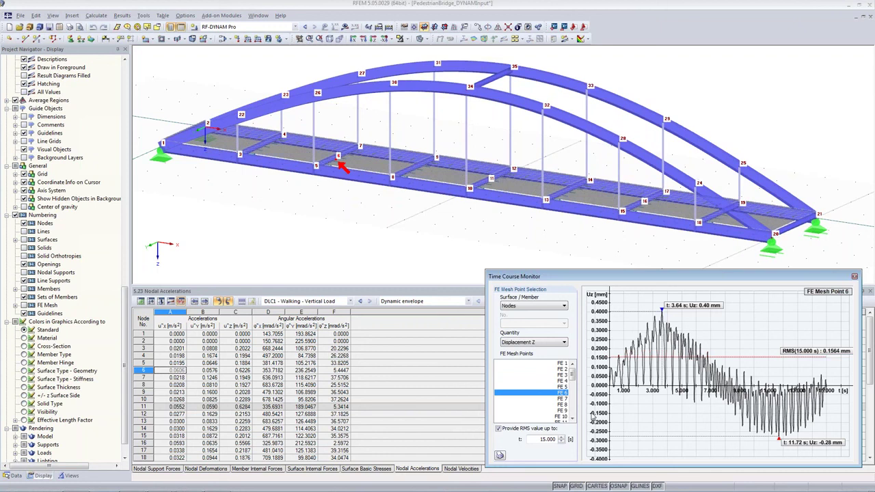
Step: Plot Acceleration Z over time and add FE mesh points 11 and 16 to the diagram alongside point 6
click(524, 343)
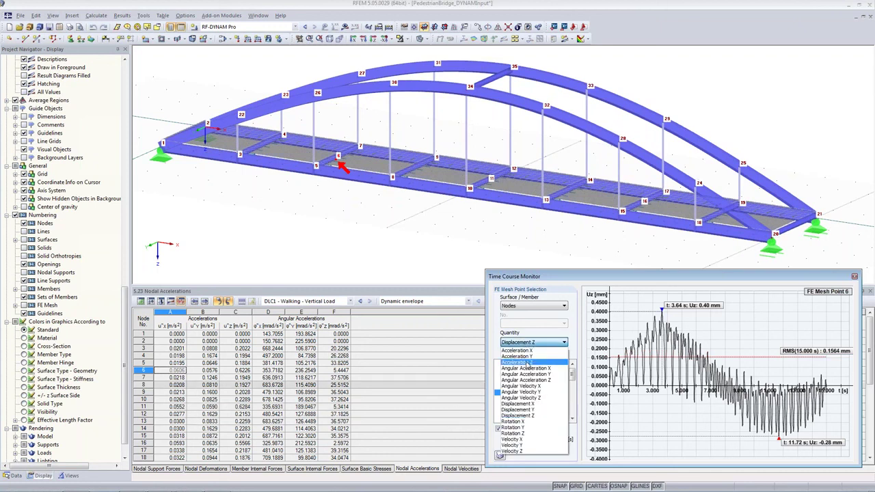
click(527, 362)
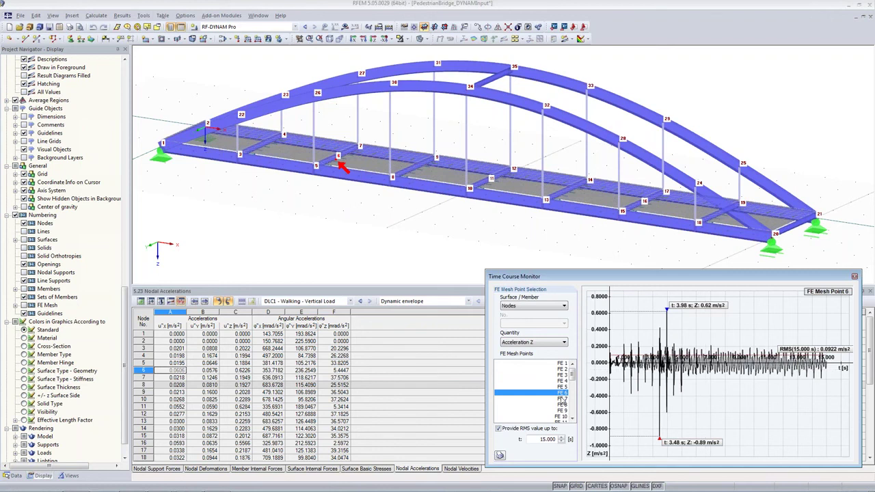
drag(573, 378, 573, 381)
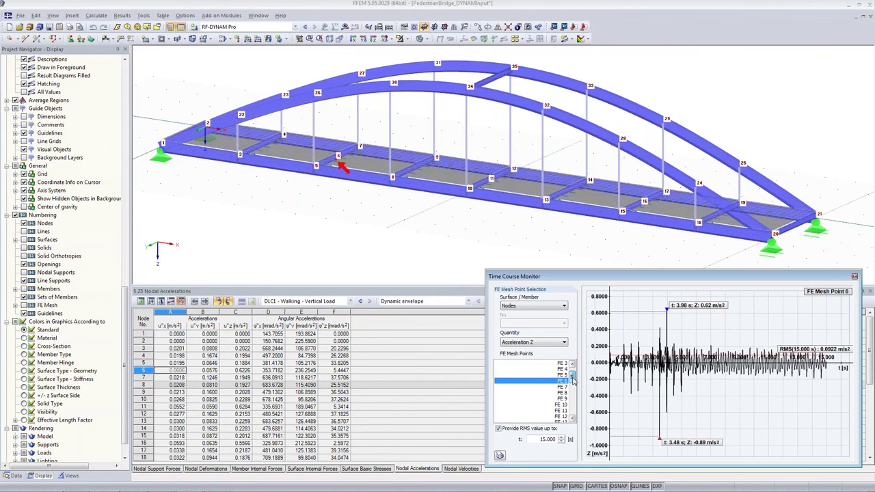
ctrl+click(557, 412)
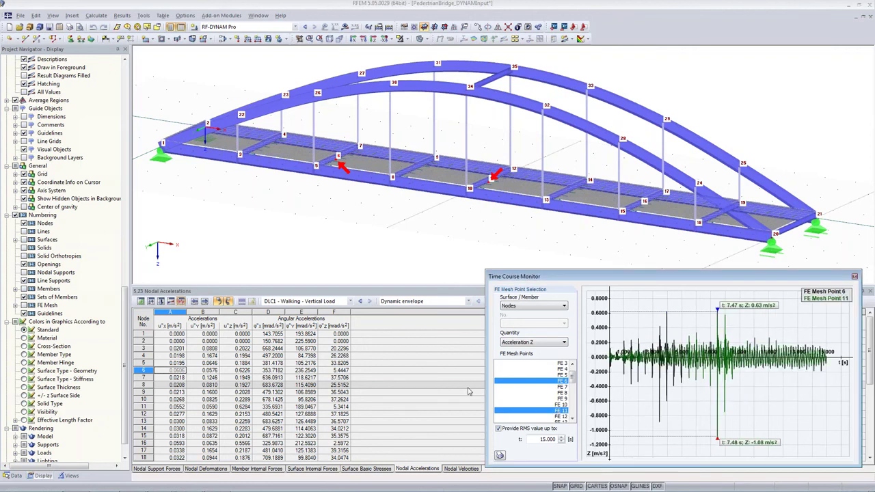
scroll(551, 406, down, 2)
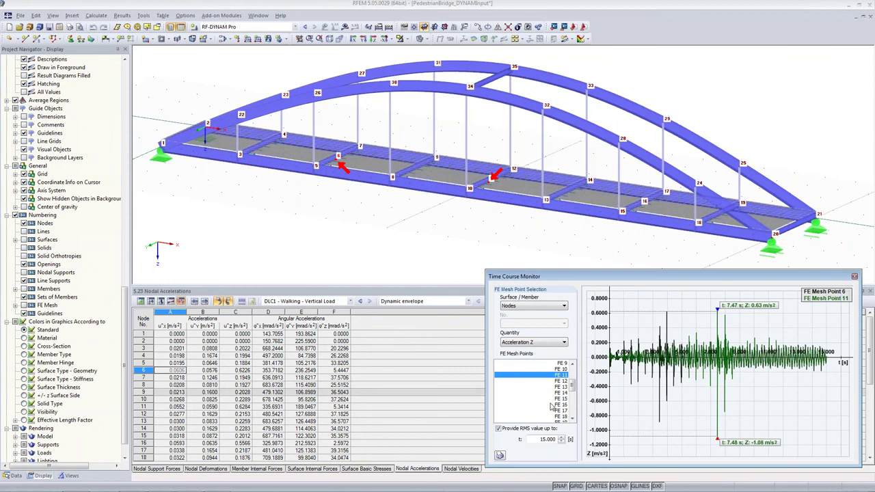
ctrl+click(551, 406)
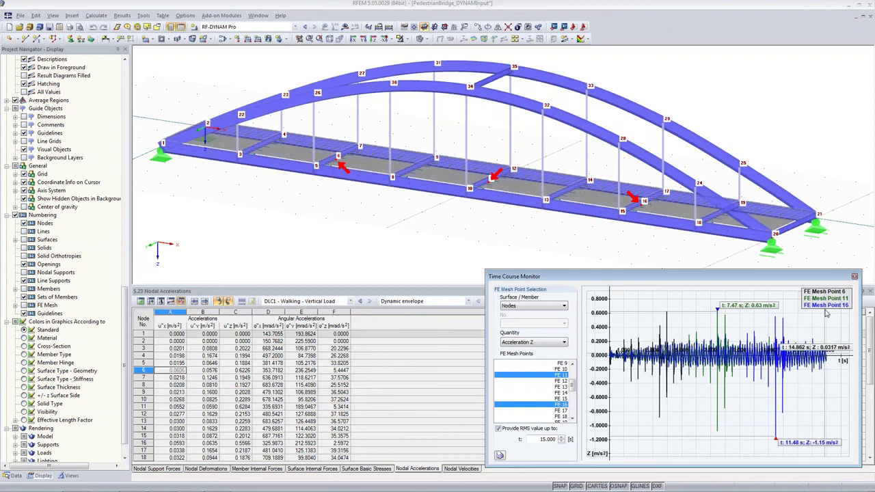
Step: Compare the Displacement Z courses of the three nodes, and return to Acceleration Z for FE mesh point 6 alone
click(523, 342)
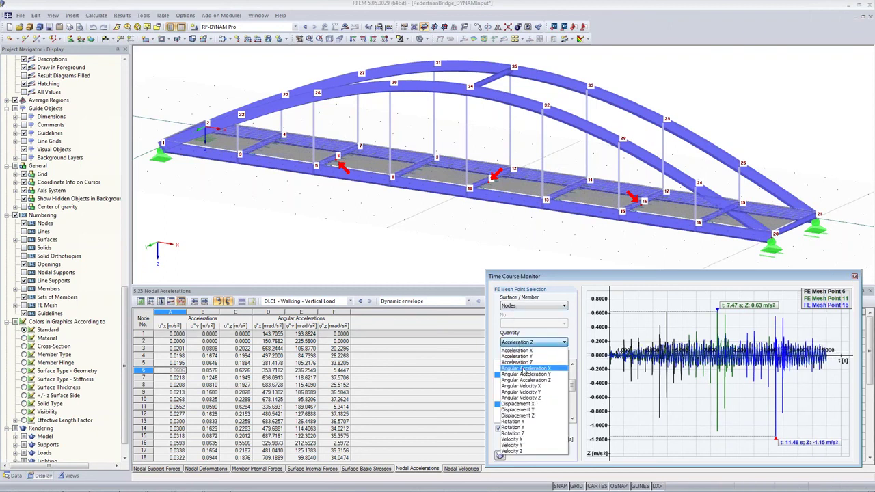
click(532, 415)
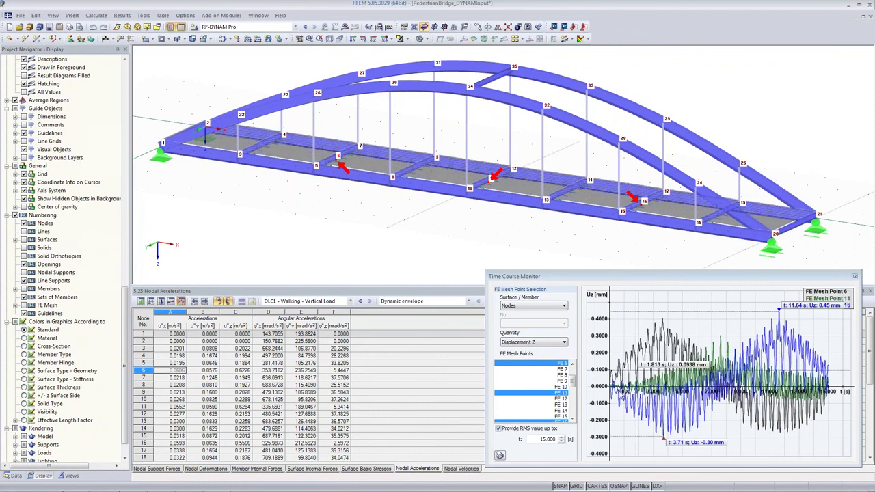
click(540, 344)
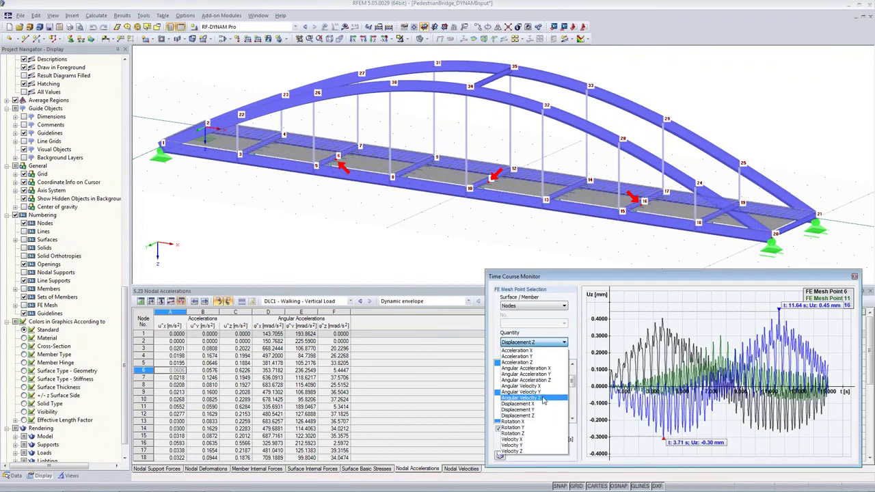
click(533, 364)
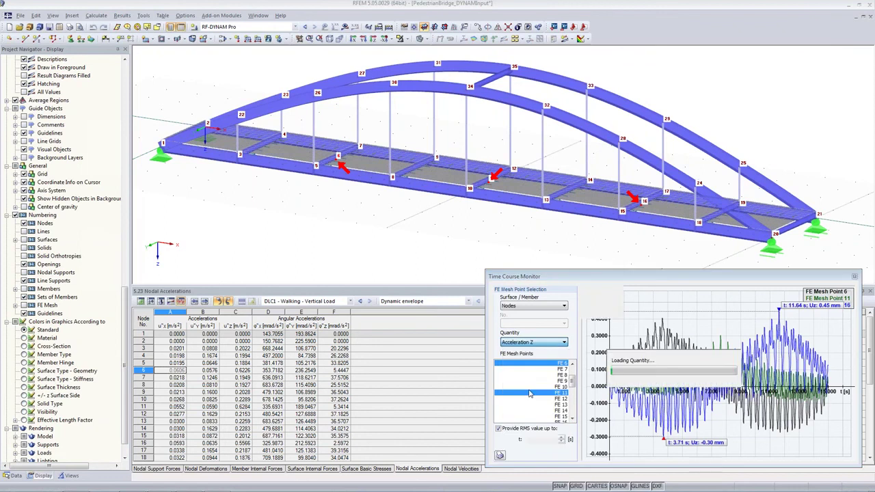
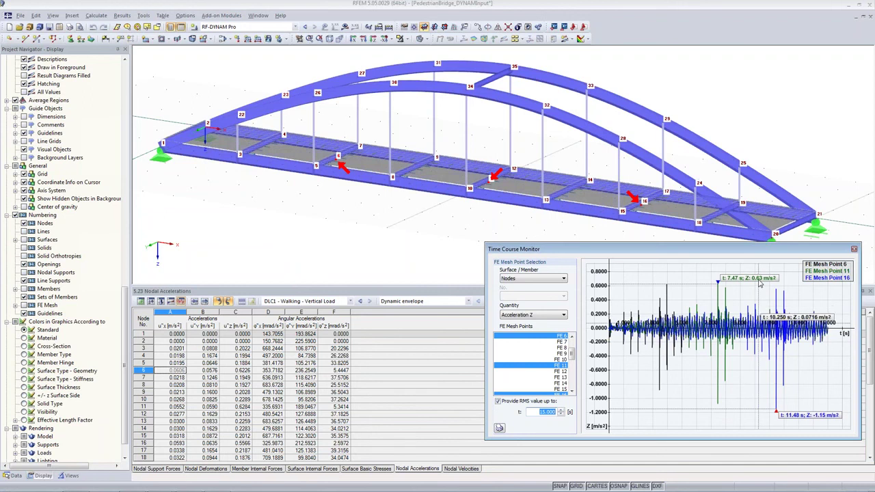
click(558, 337)
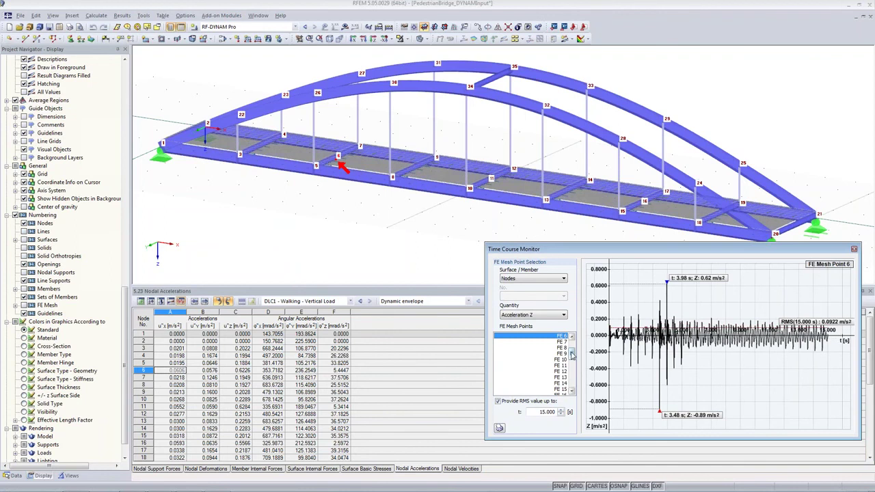
scroll(572, 355, up, 1)
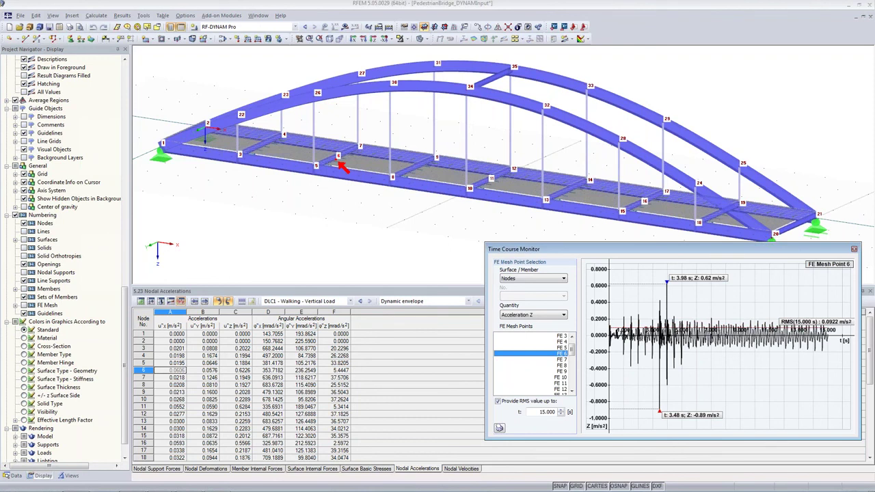
Step: Display the loads of the first RF-MOVE-Surfaces load case, LC2, and advance through the moving load positions to LC7
click(264, 27)
scroll(260, 45, up, 5)
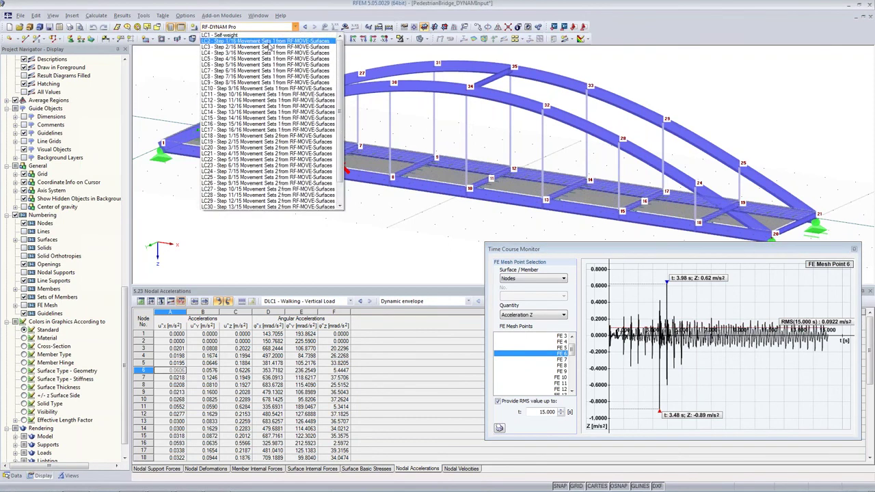
click(270, 46)
click(325, 27)
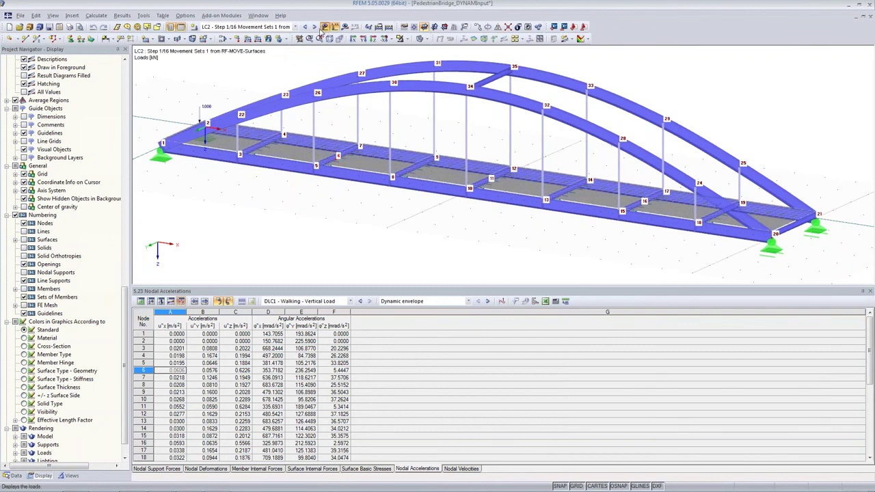
click(314, 27)
click(314, 26)
click(314, 26)
click(313, 27)
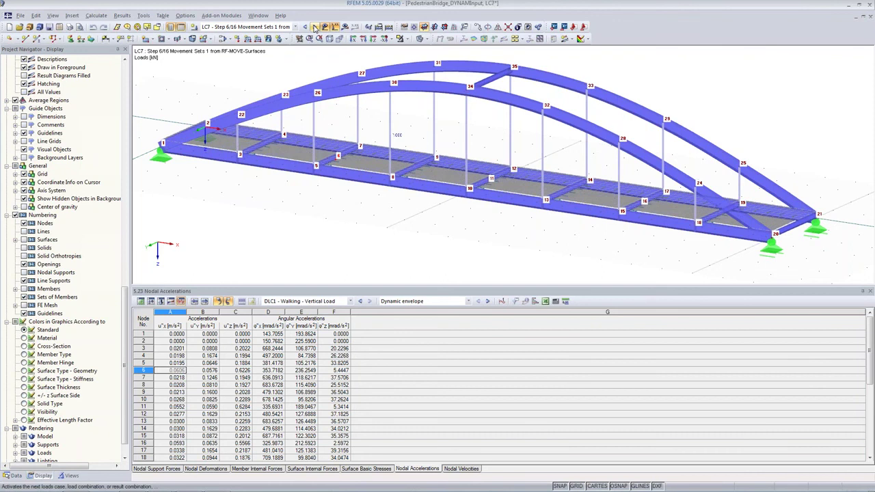
Step: Open the parameter list and examine the pedestrian weight G, number of persons N and step frequency fs
click(35, 15)
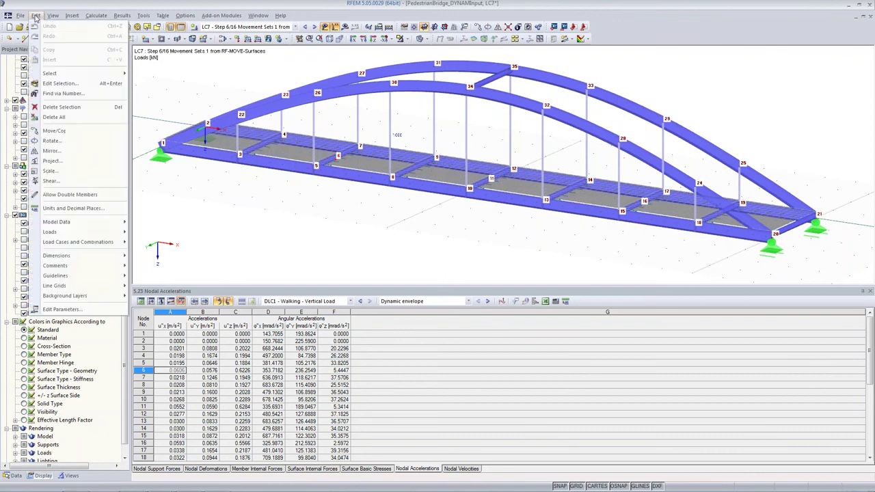
click(58, 309)
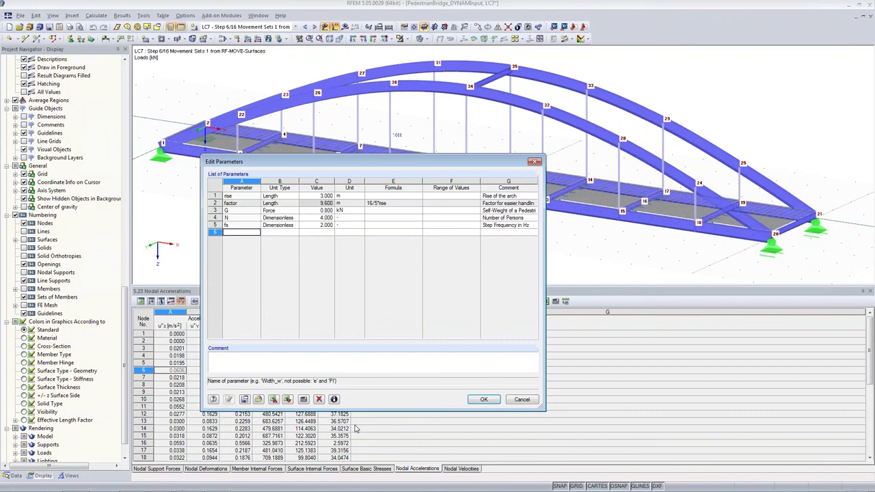
drag(236, 210, 322, 225)
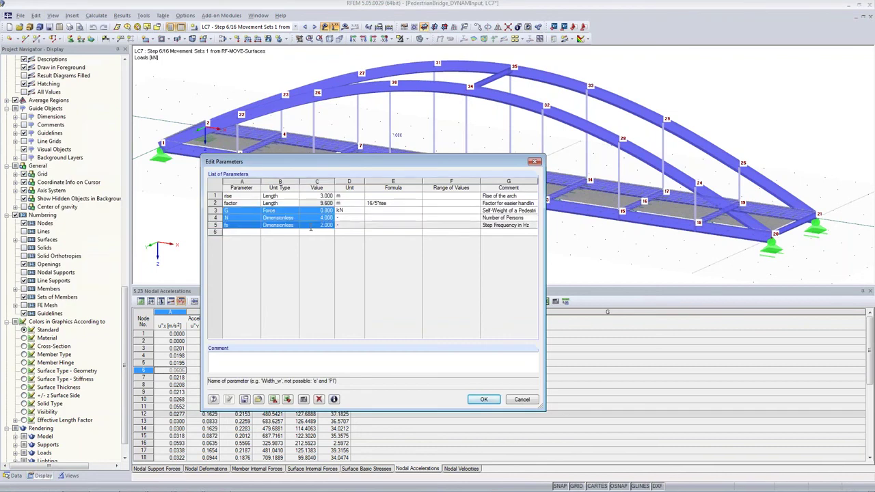
click(240, 217)
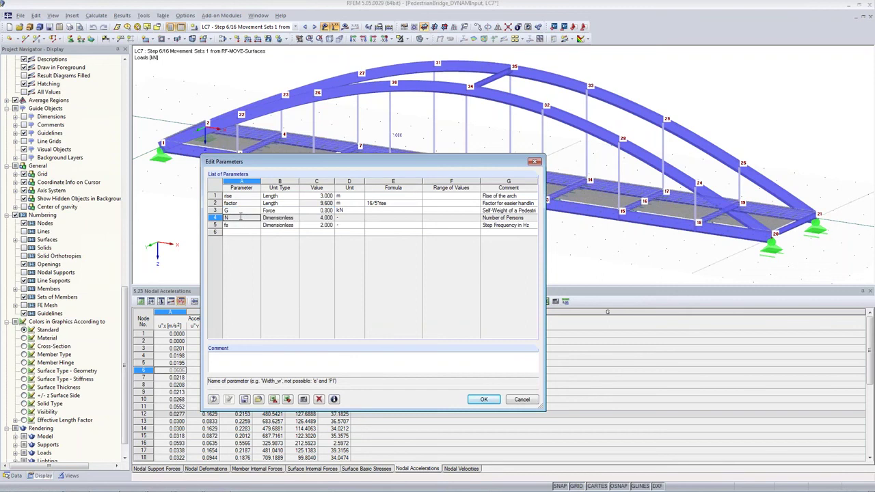
click(245, 226)
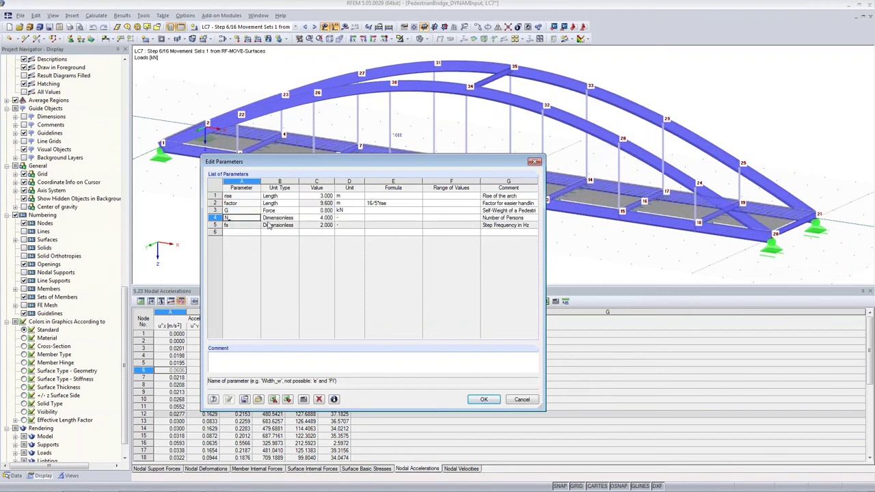
click(316, 224)
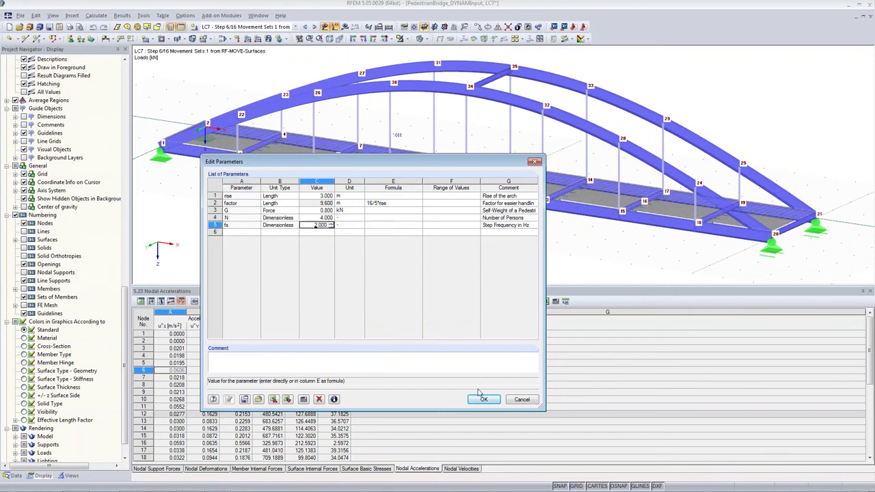
Step: Close the parameter list and examine the k(t) function of time diagram Right Foot - Position 1 in RF-DYNAM Pro
click(522, 400)
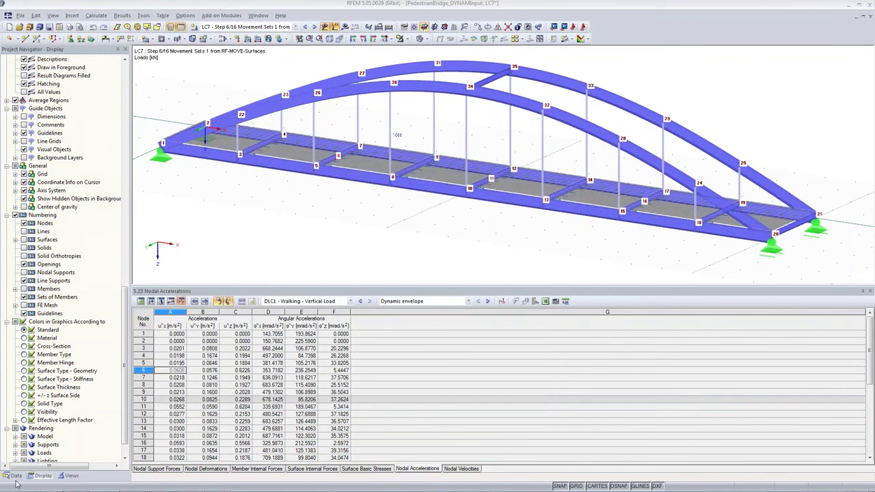
click(15, 476)
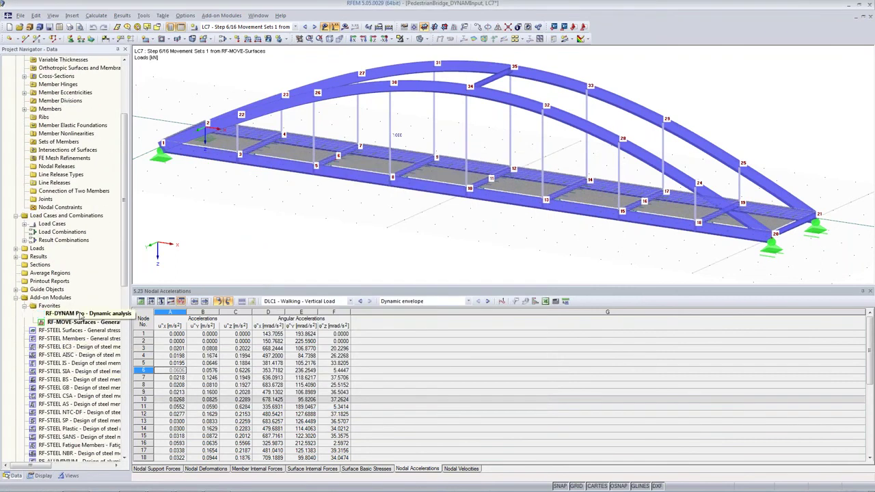
double_click(69, 315)
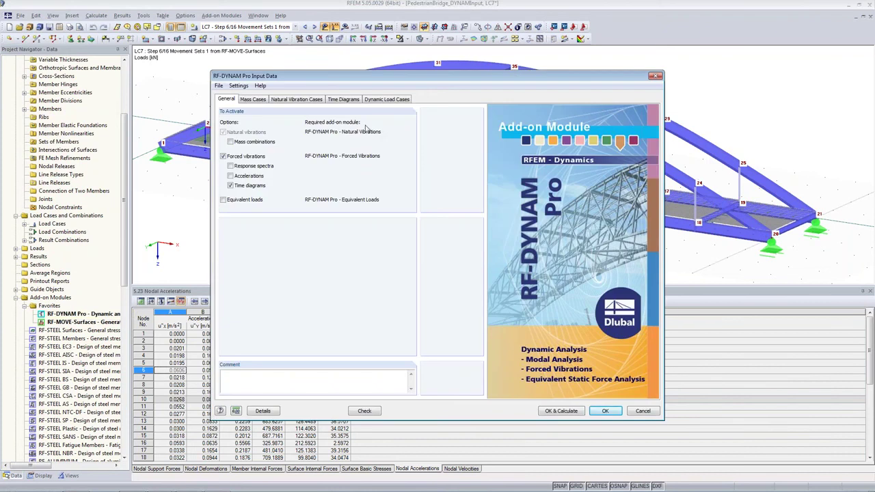
click(351, 100)
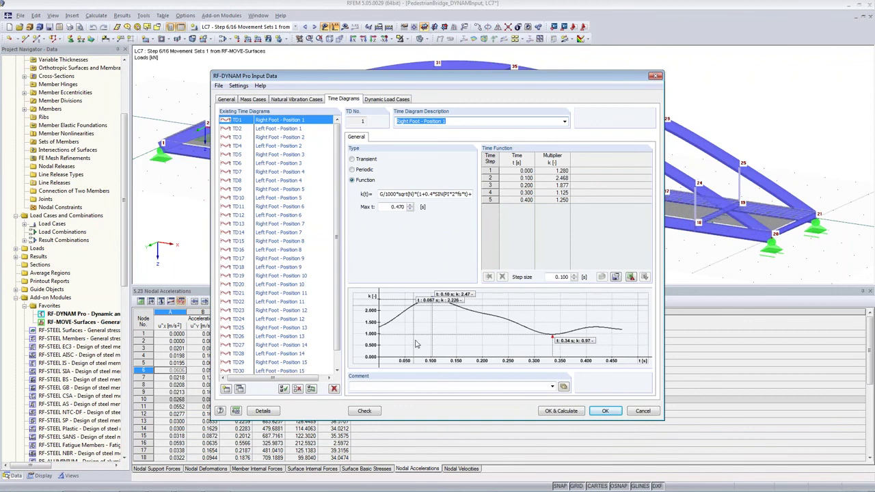
click(607, 412)
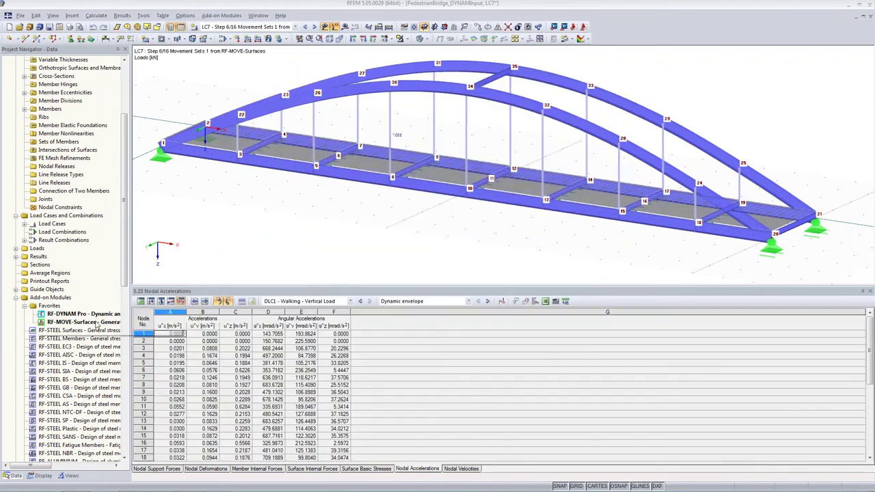
Step: Examine the moving step, offsets and eccentricity of the Left Foot and Right Foot sets of lines in RF-MOVE-Surfaces
double_click(96, 326)
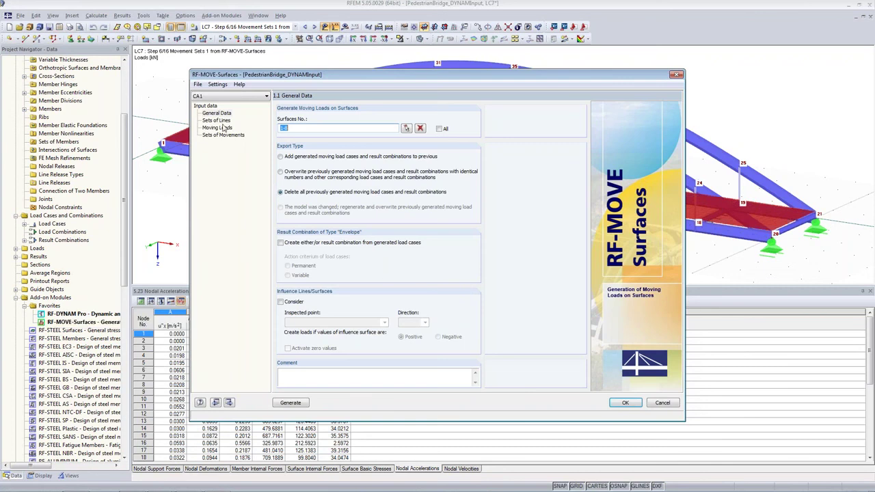
click(219, 128)
click(219, 121)
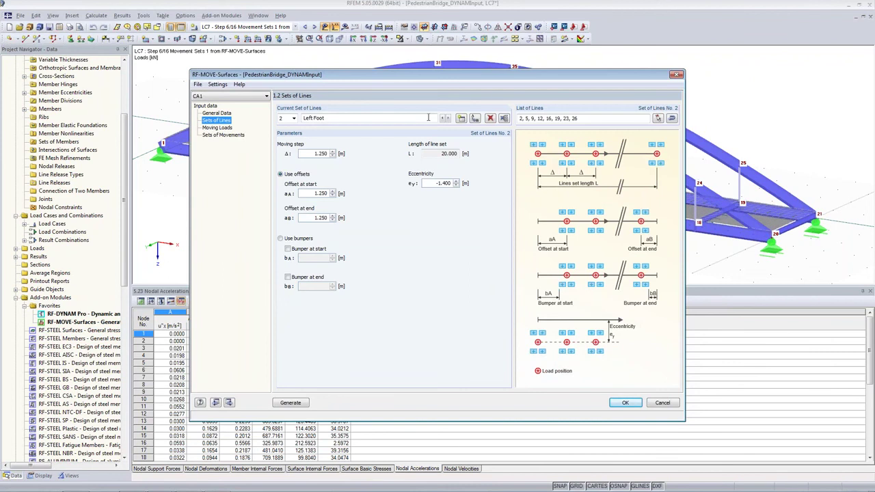
click(294, 118)
click(286, 127)
click(443, 183)
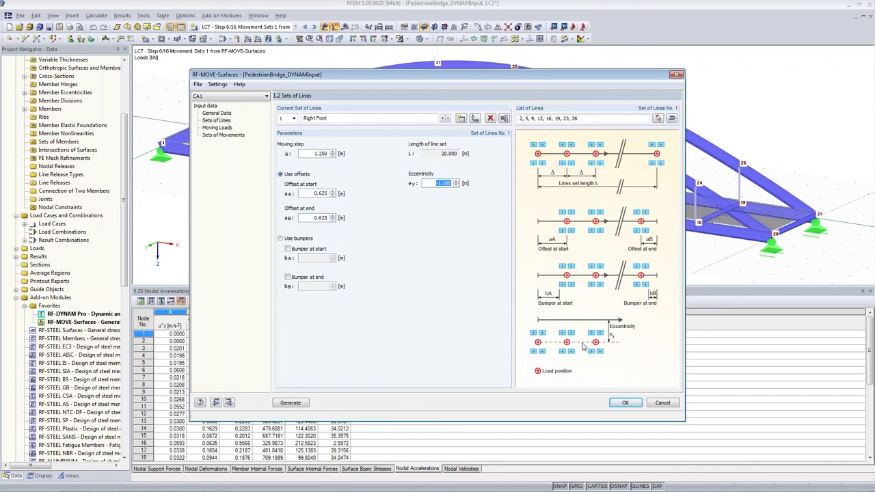
drag(552, 76, 363, 100)
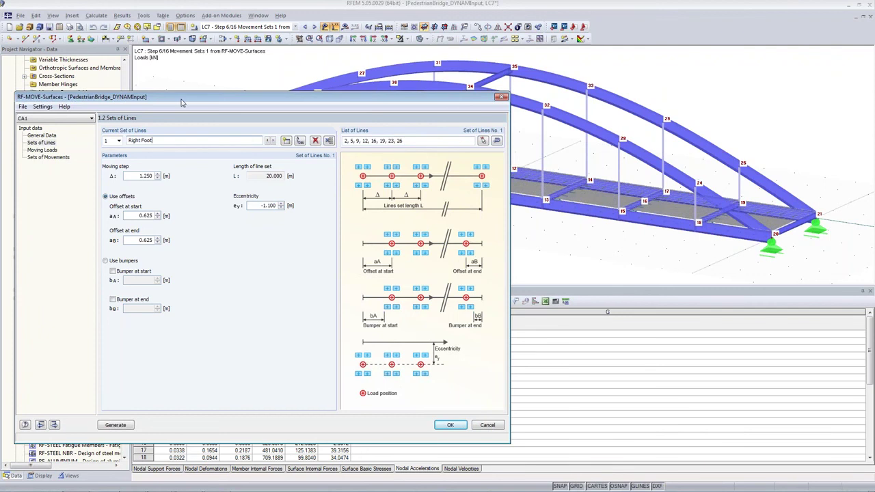
drag(183, 99, 233, 96)
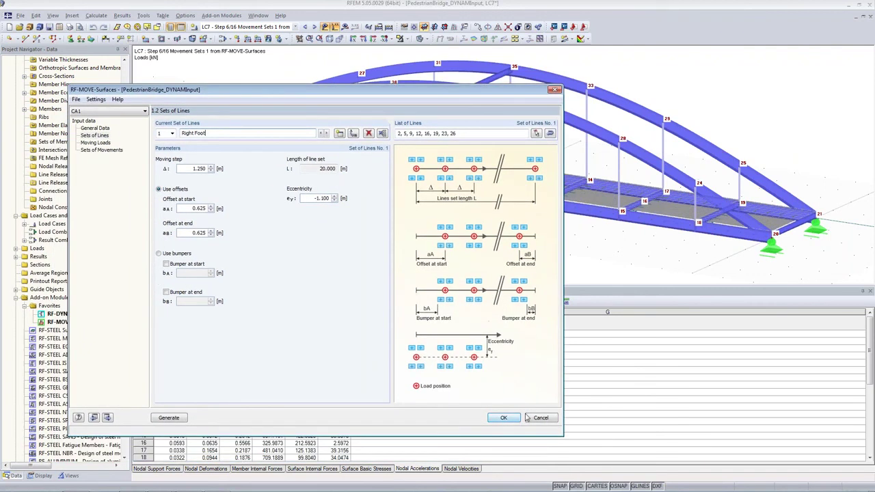
click(503, 418)
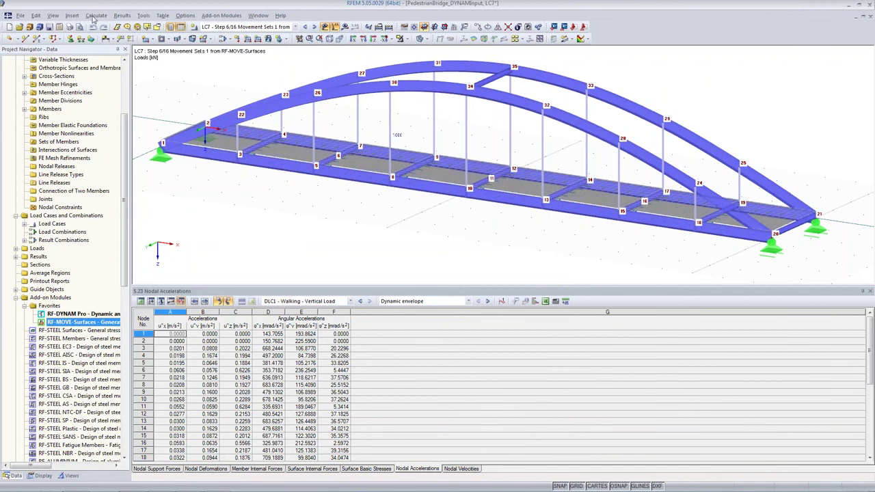
Step: Add a dimensionless parameter N_all with the value 12.5 and the comment "Number of Persons" to the parameter list
click(35, 15)
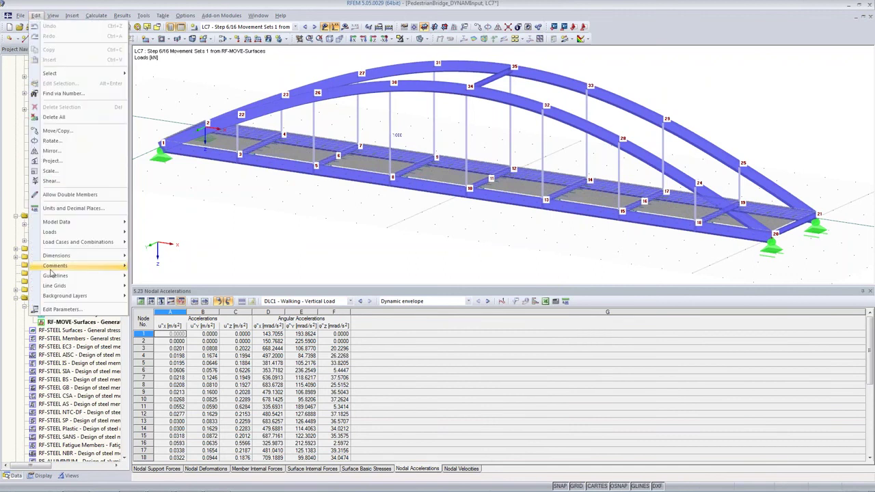
click(55, 309)
click(239, 231)
text(N_all_)
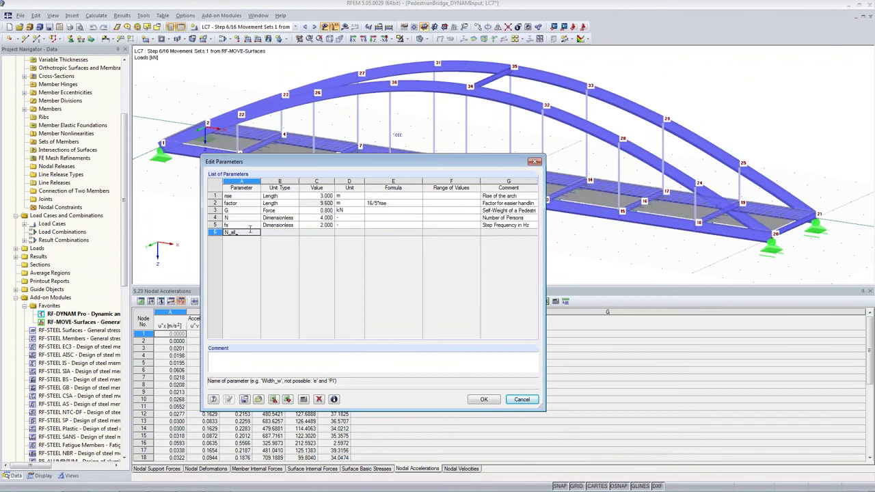
click(289, 233)
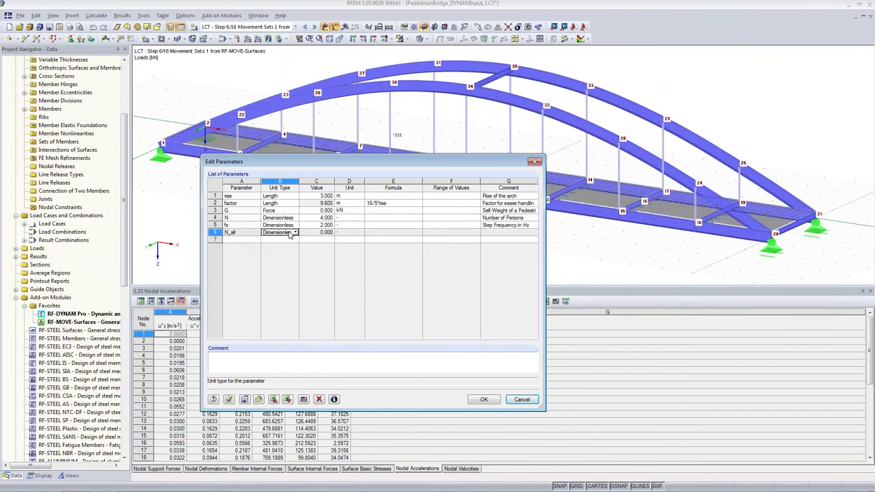
click(306, 233)
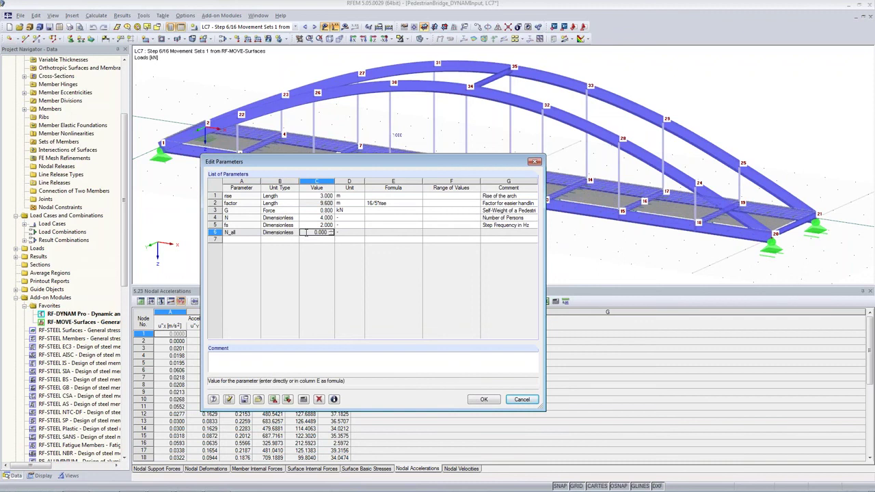
text(12.5)
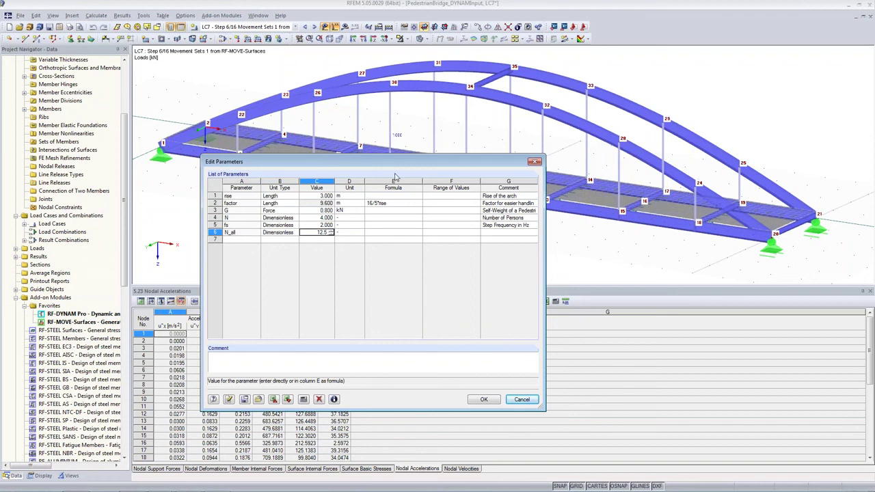
click(501, 232)
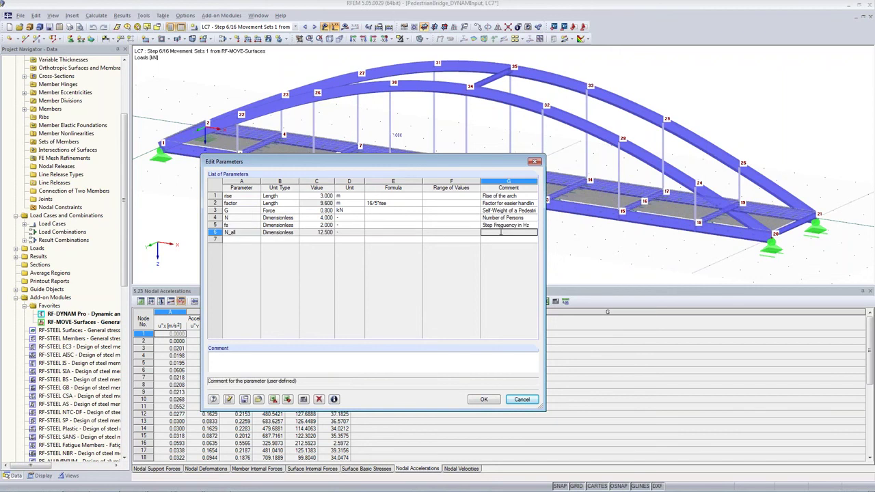
text(Number of Persons)
click(494, 399)
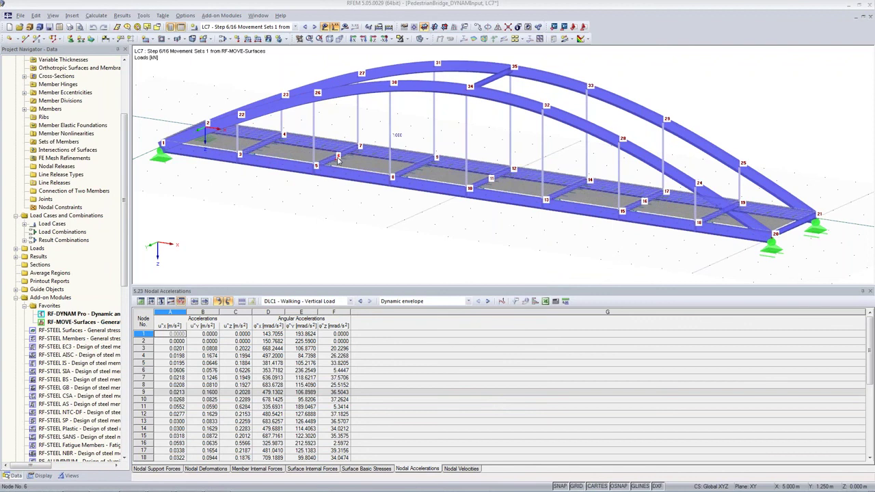
Step: Create a new load case, renumber it to LC40 and describe it as "No Position Change"
click(222, 39)
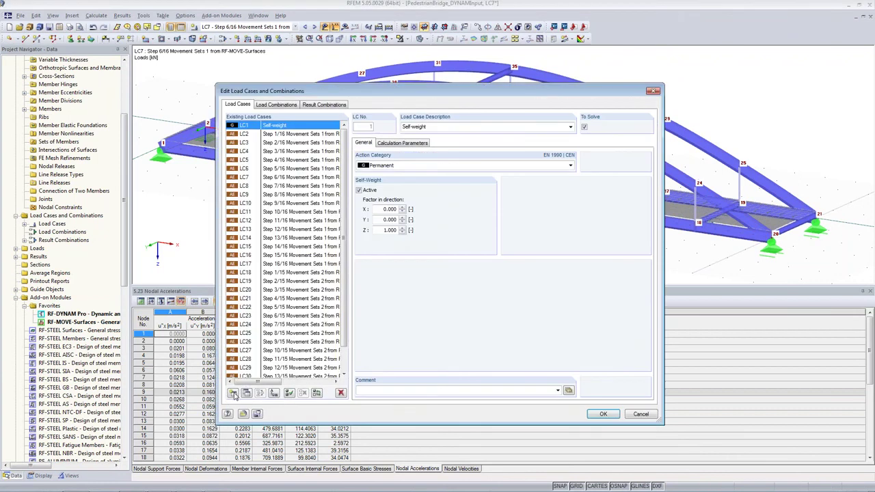
click(233, 394)
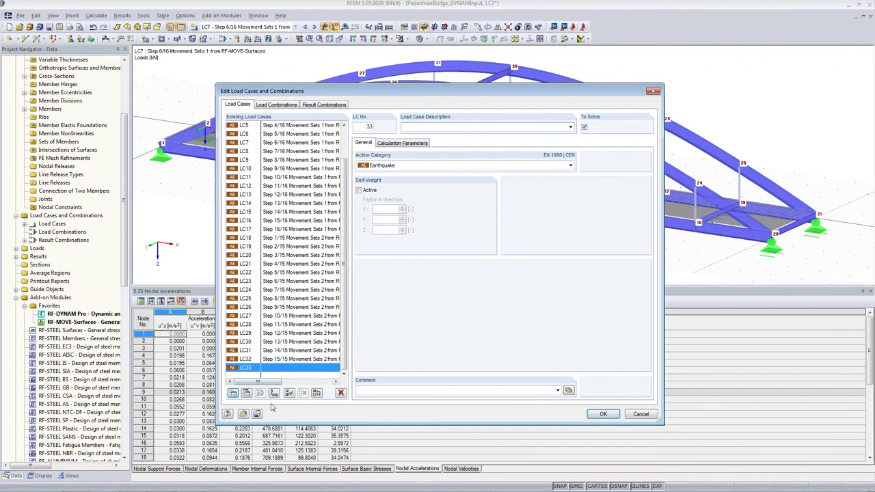
click(274, 393)
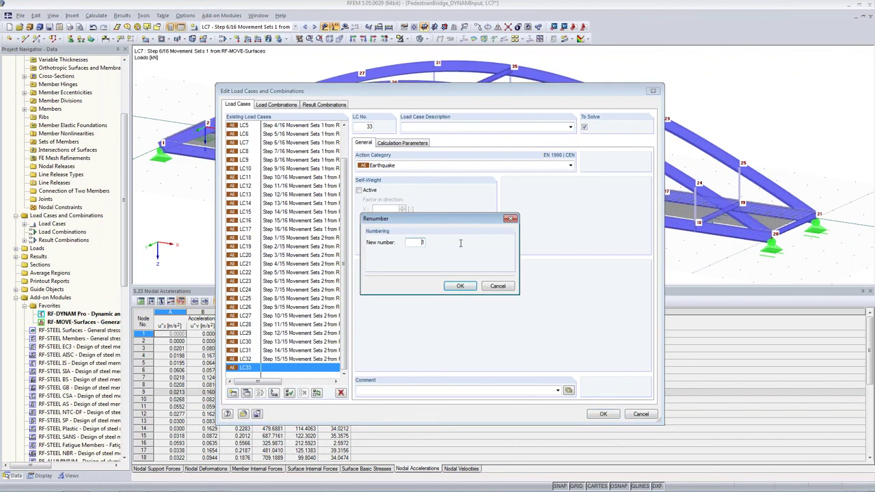
click(458, 285)
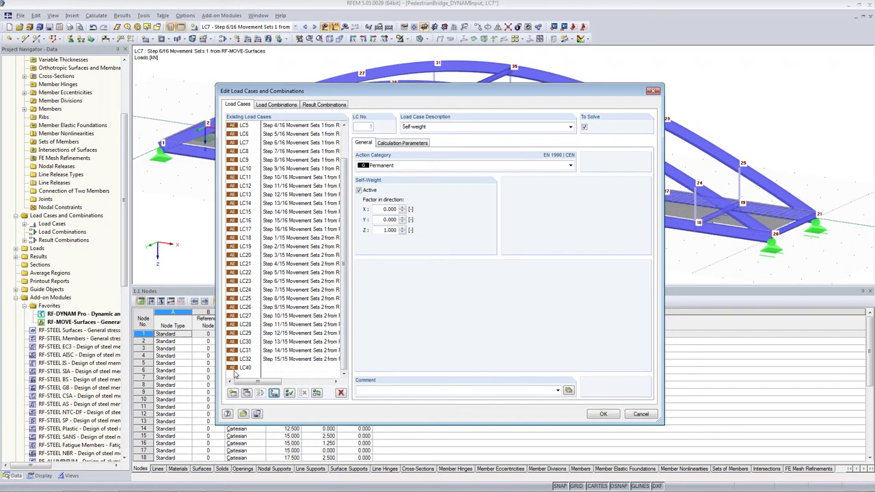
click(417, 126)
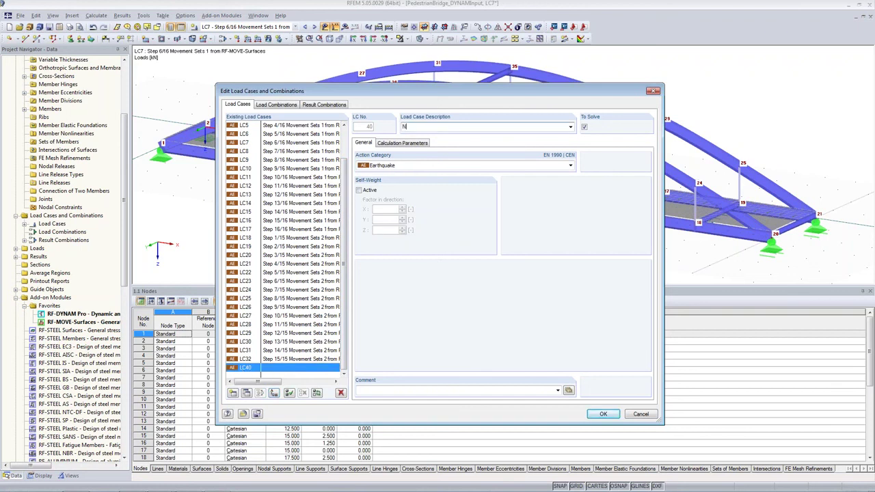
text(No Position Change)
click(602, 413)
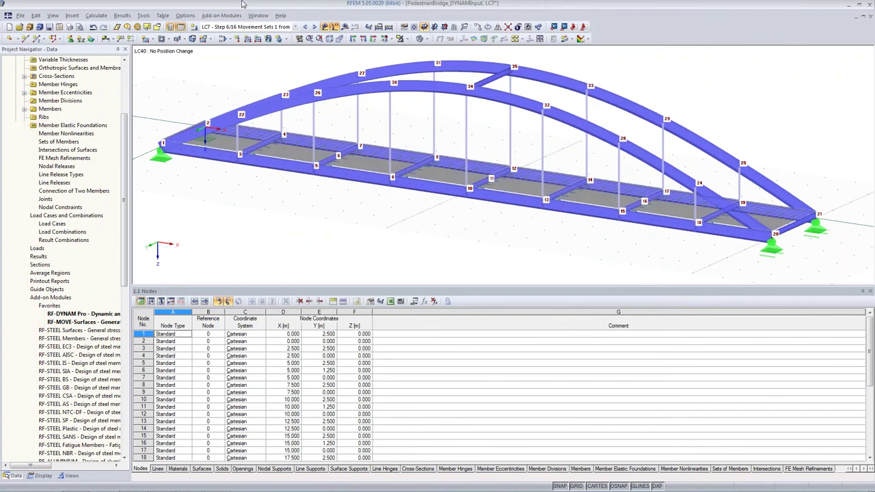
Step: Apply a nodal load with PZ = 1 kN to node 6 in LC40
click(237, 39)
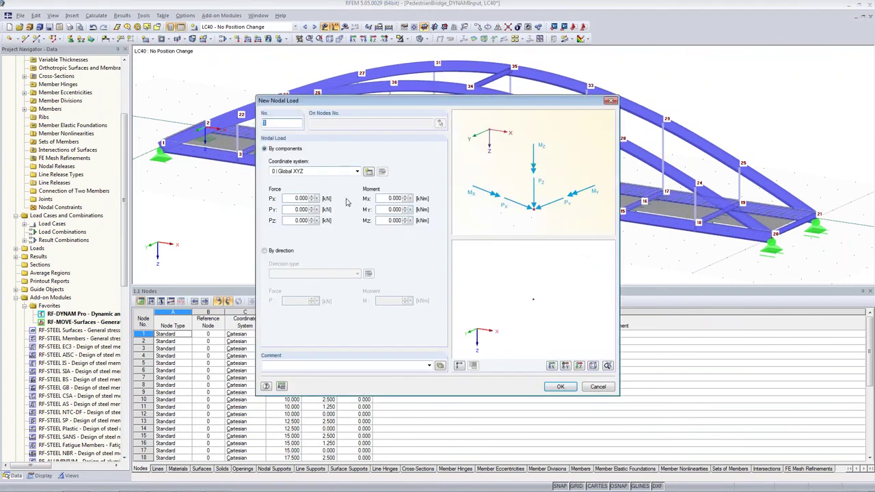
double_click(300, 220)
text(1)
key(Tab)
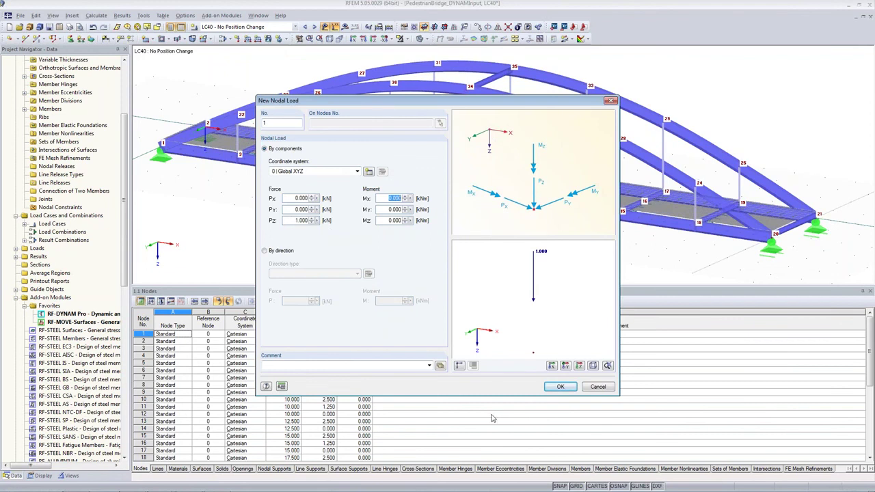
click(559, 387)
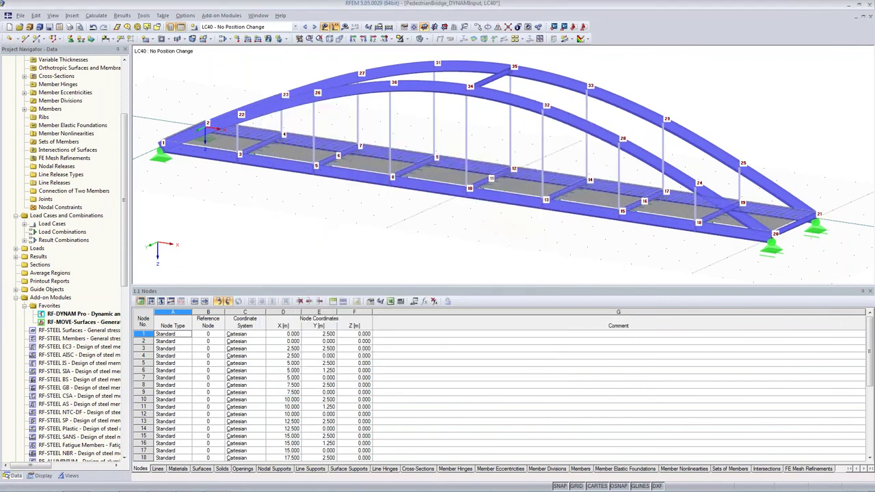
click(336, 160)
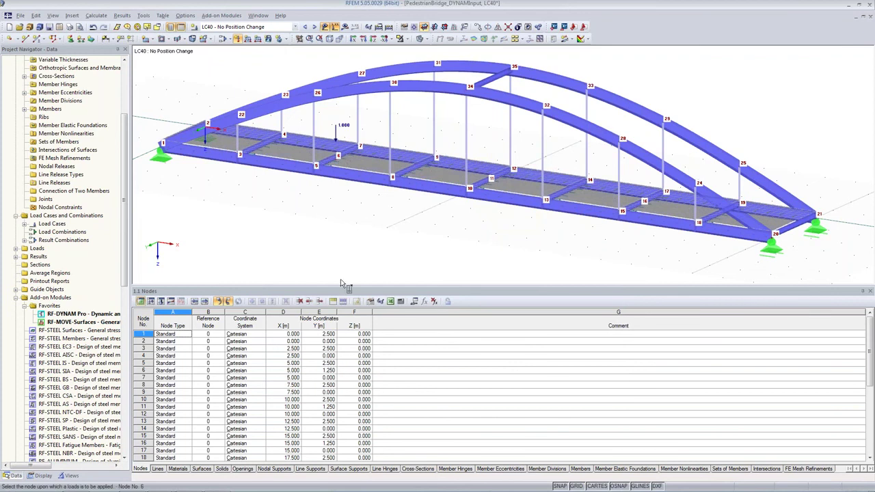
right_click(302, 216)
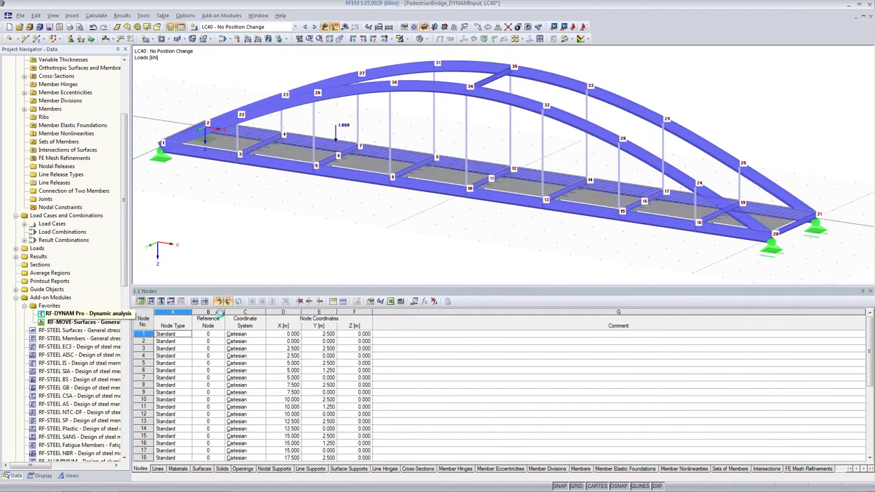
Step: Duplicate the time diagram Right Foot - Position 1 in RF-DYNAM Pro and describe the copy as "No Position Change"
double_click(78, 314)
click(347, 100)
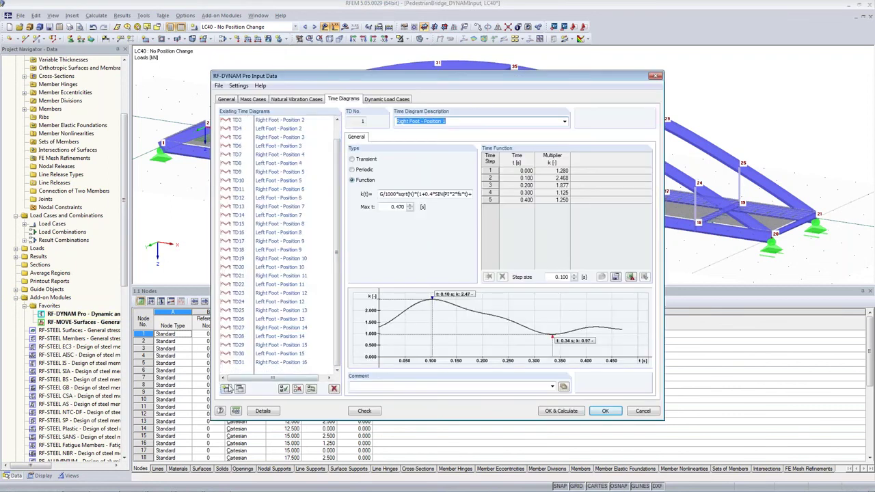
scroll(336, 164, up, 1)
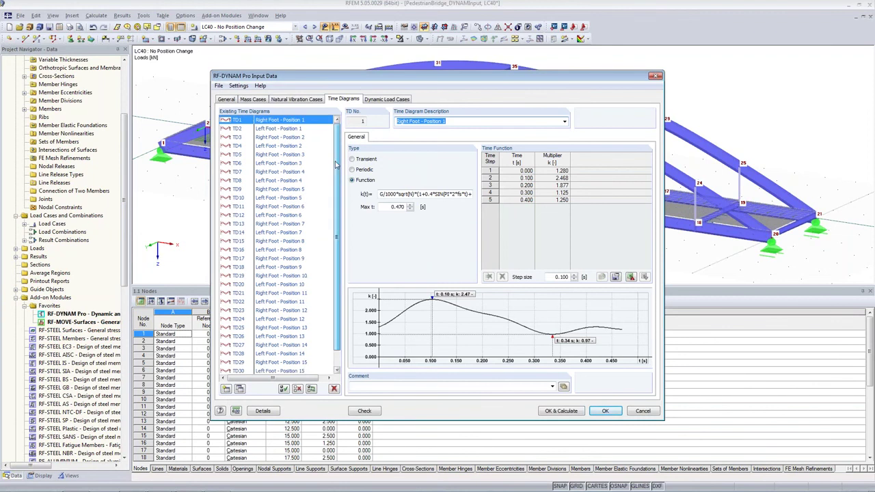
click(268, 121)
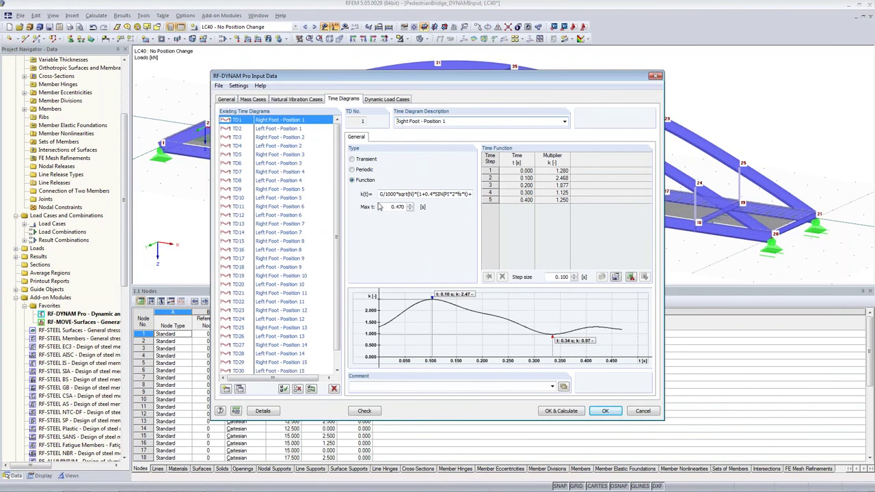
drag(380, 194, 402, 194)
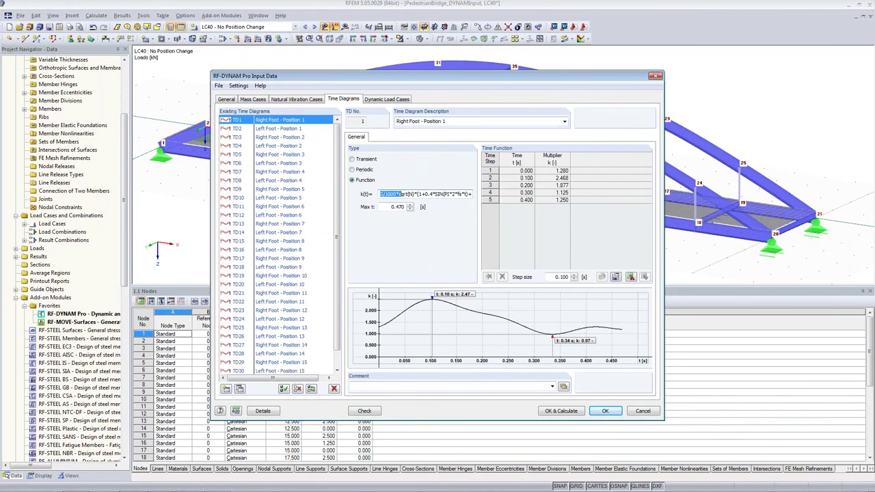
click(239, 389)
drag(476, 121, 371, 118)
text(No Position Change)
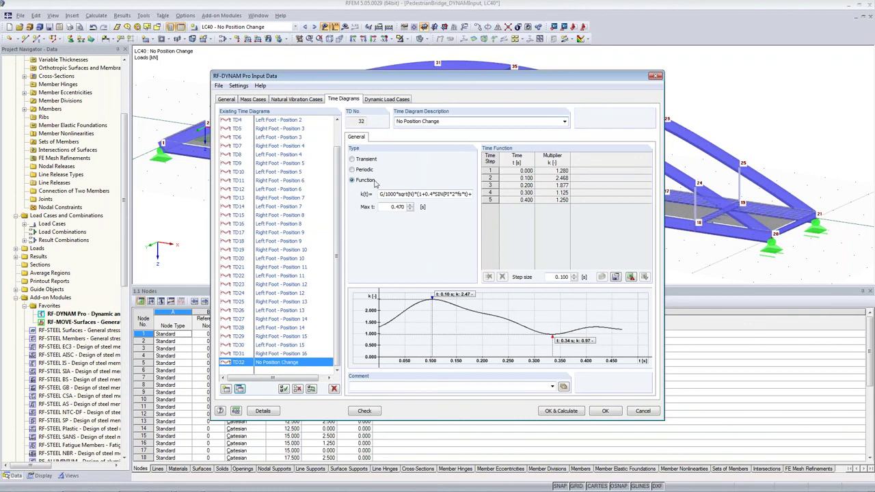
Step: Replace N with N_all in the No Position Change time diagram function and set its maximum time to 1 s
click(398, 196)
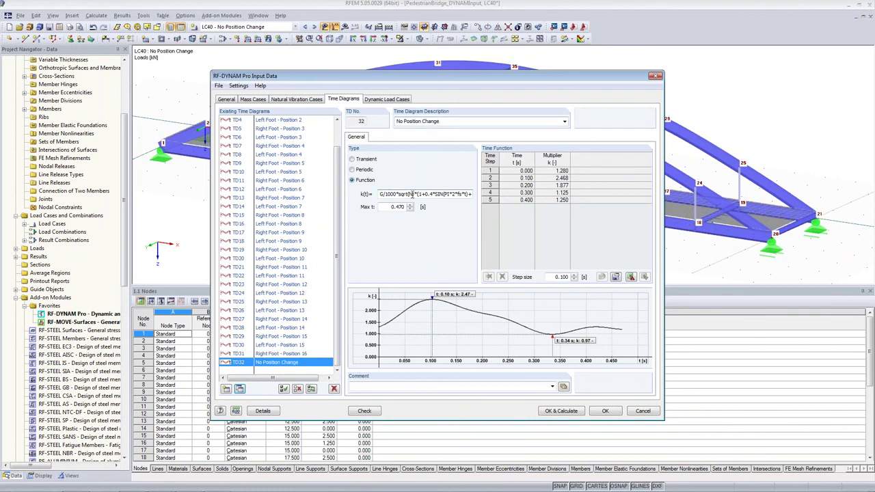
text(_all)
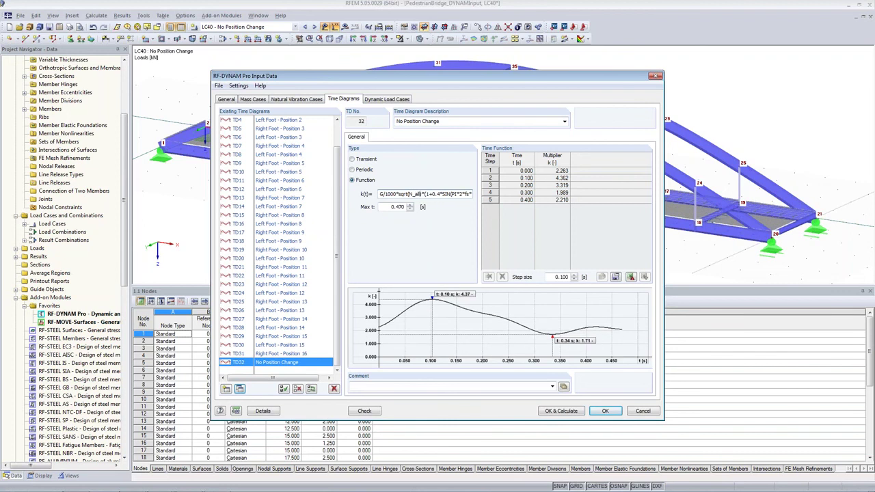
key(Tab)
text(1)
key(Tab)
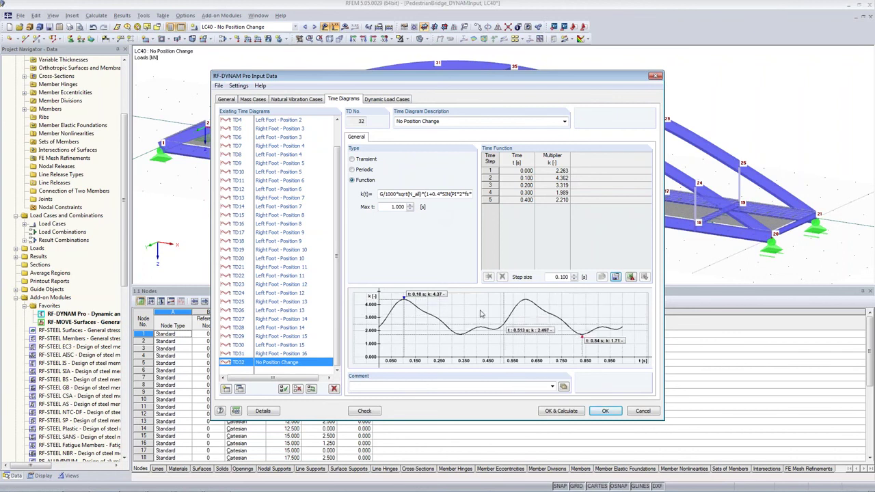
mouse_move(549, 487)
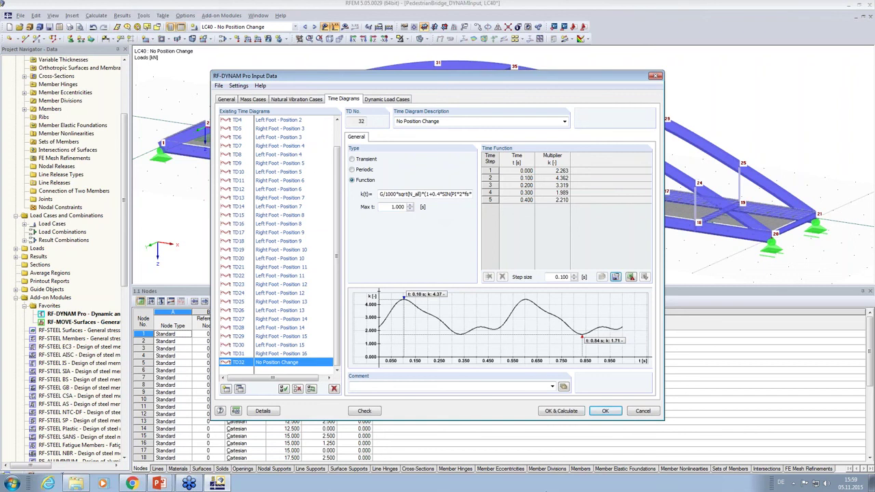
Step: Exclude the dynamic load case DLC1 Walking - Vertical Load from the calculation
click(403, 100)
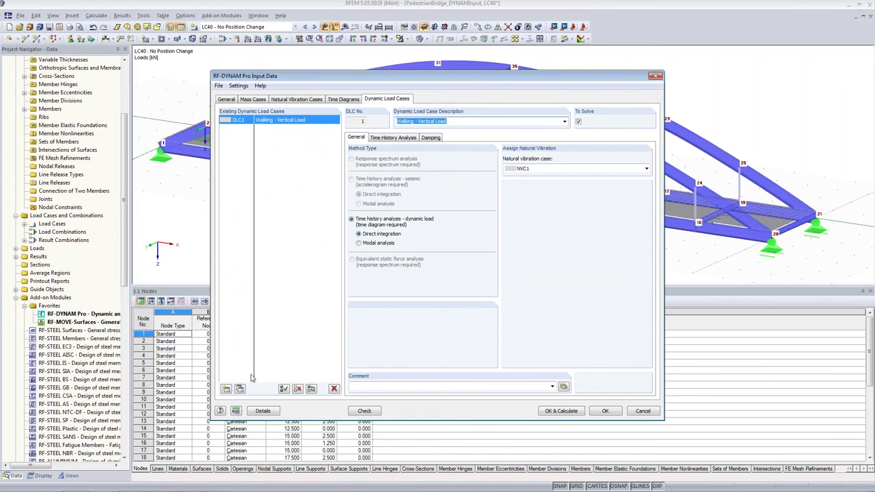
click(578, 122)
click(578, 122)
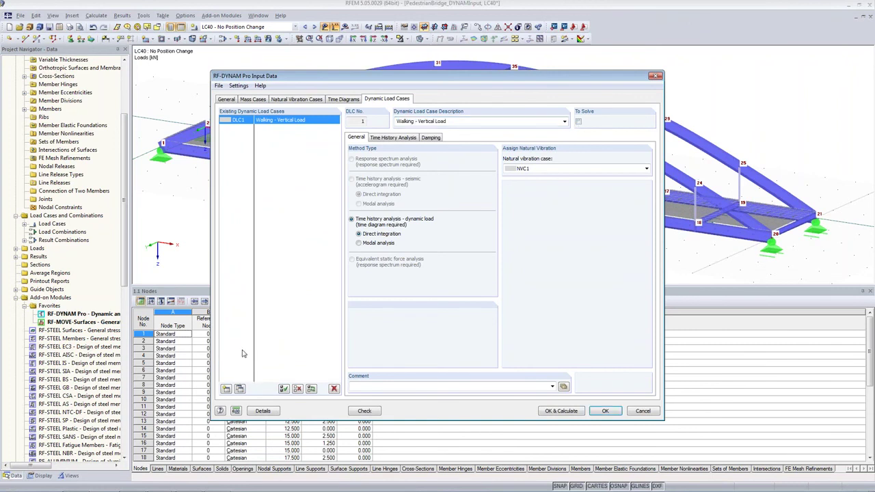
click(239, 389)
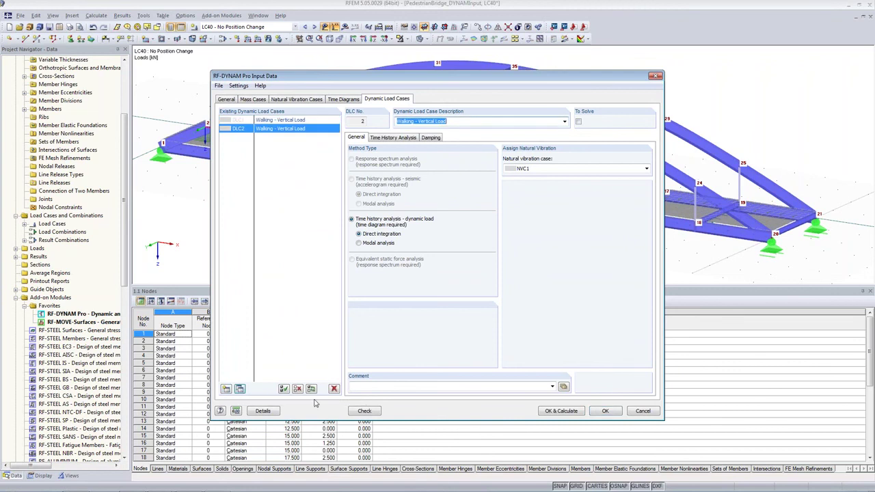
click(334, 389)
click(421, 261)
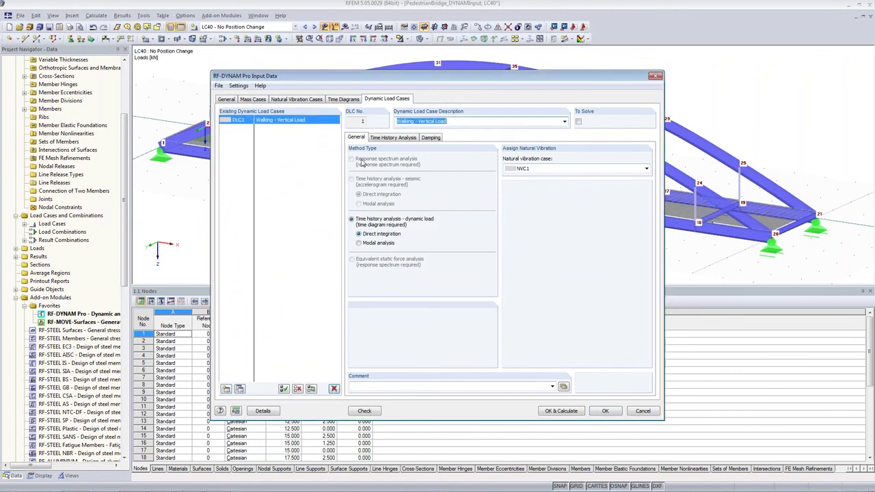
click(404, 140)
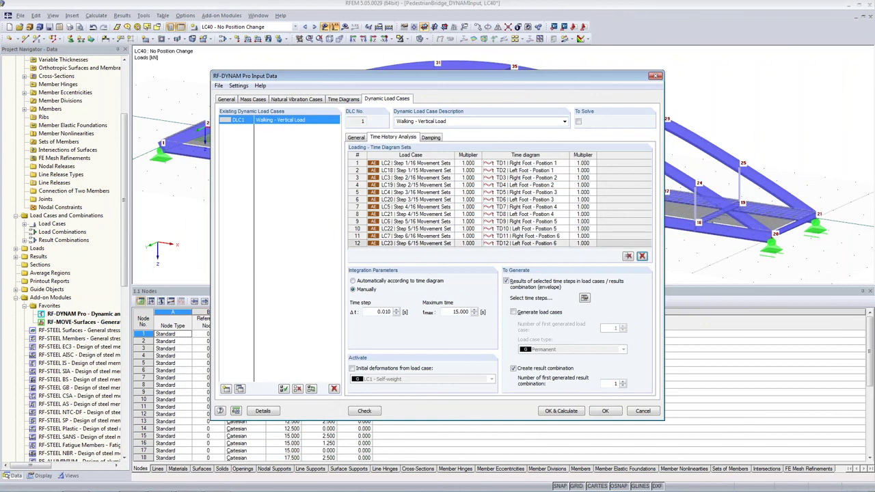
Step: Create a dynamic load case described as "No Position Change" and assign it load case LC40 with time diagram TD32
click(225, 389)
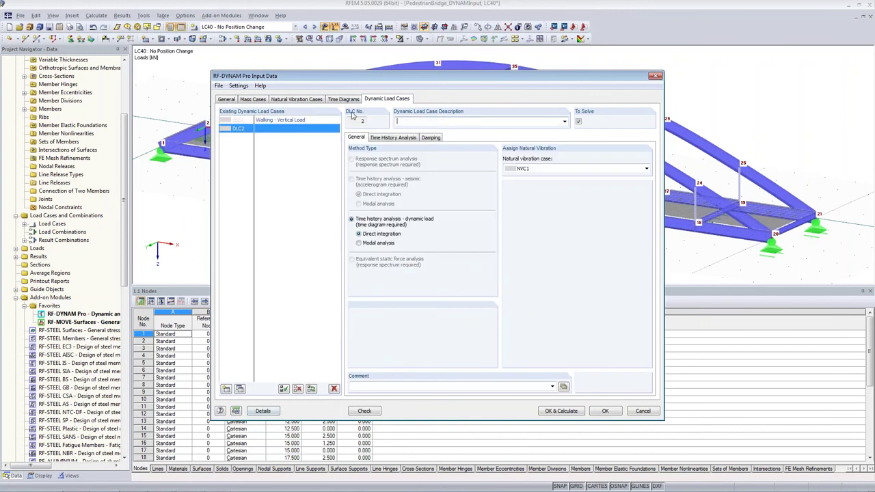
text(No Position Change)
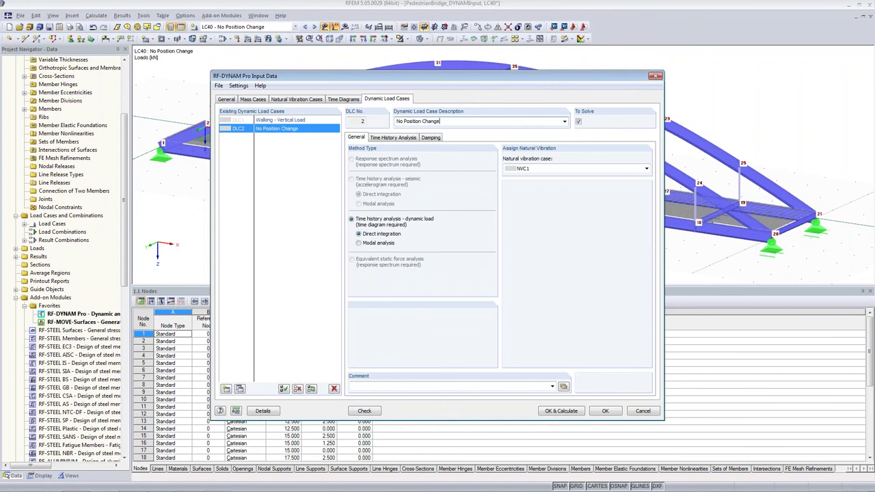
click(408, 138)
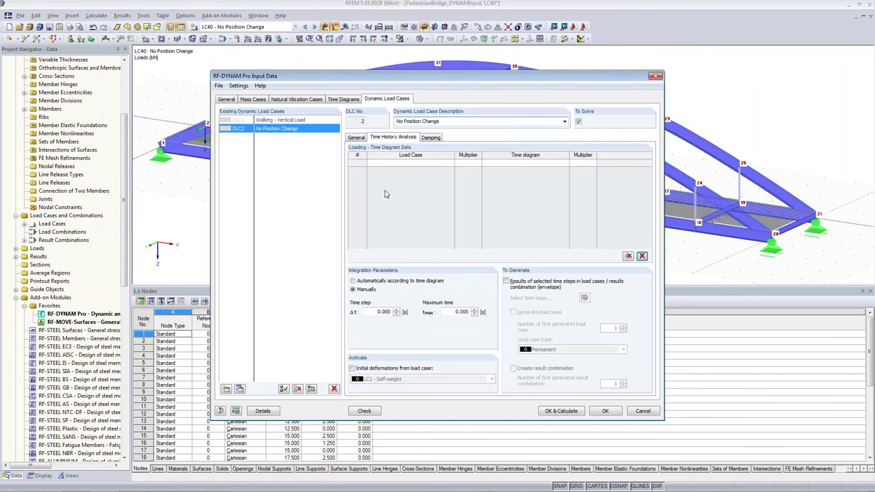
click(450, 162)
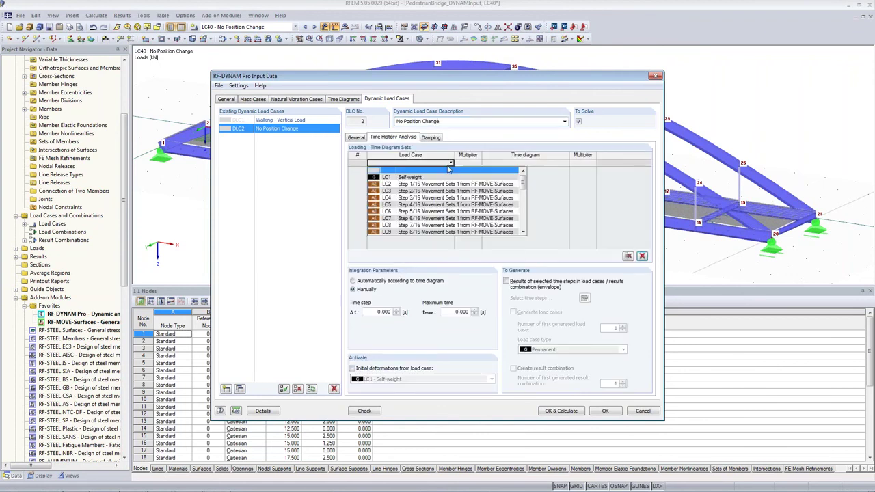
drag(523, 185, 523, 235)
click(439, 231)
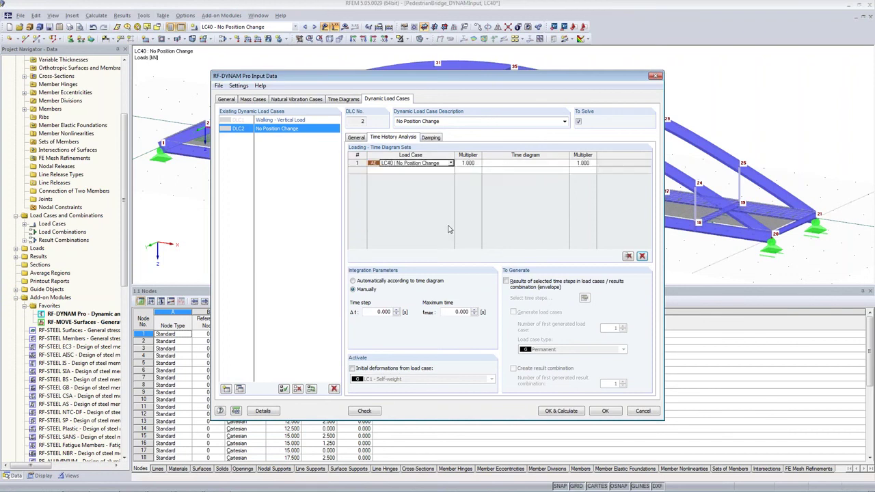
click(557, 164)
click(565, 164)
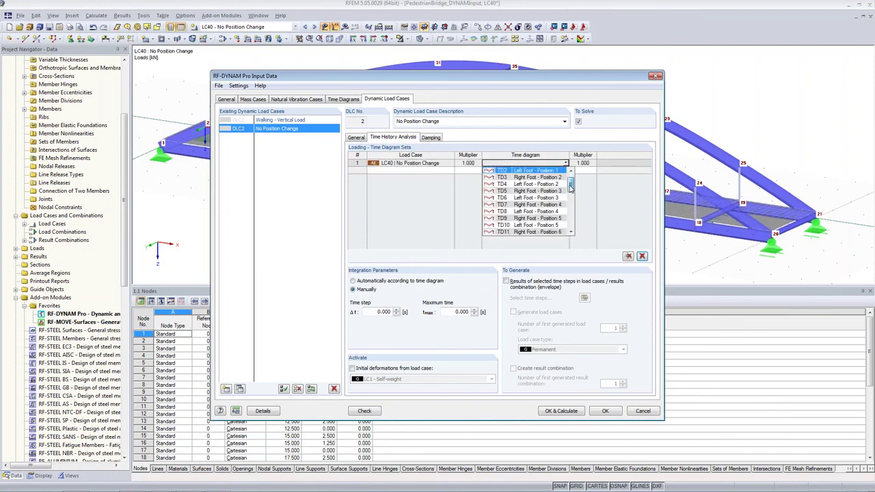
drag(571, 179, 571, 239)
click(554, 232)
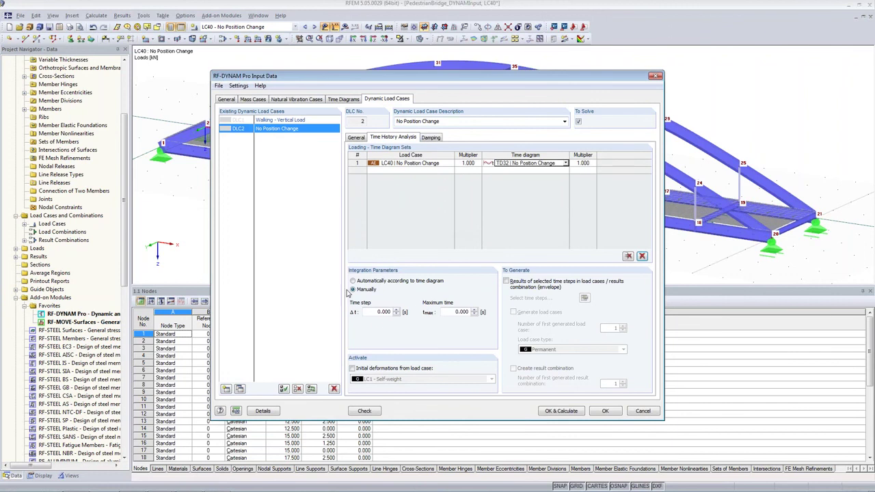
Step: Set DLC2's time step to 0.01 s and maximum time to 5 s, and have its envelope results generated as a result combination
click(384, 311)
text(0.01)
key(Tab)
text(5)
key(Tab)
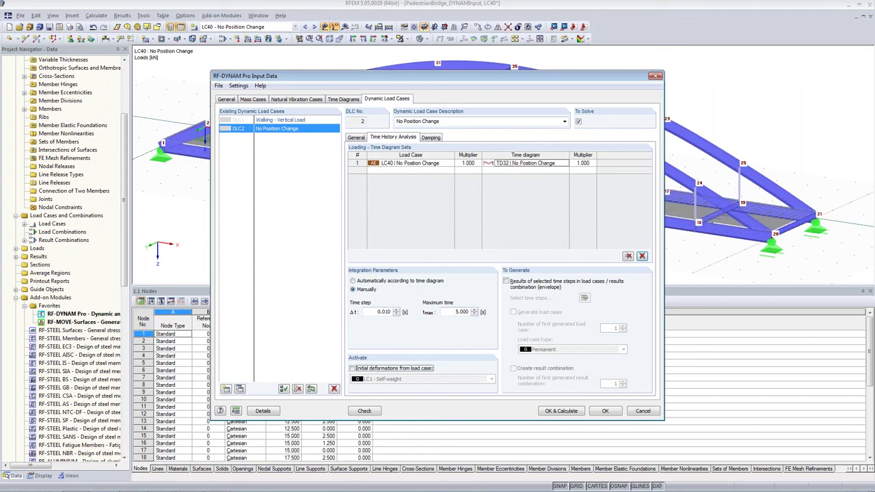
click(506, 281)
click(513, 368)
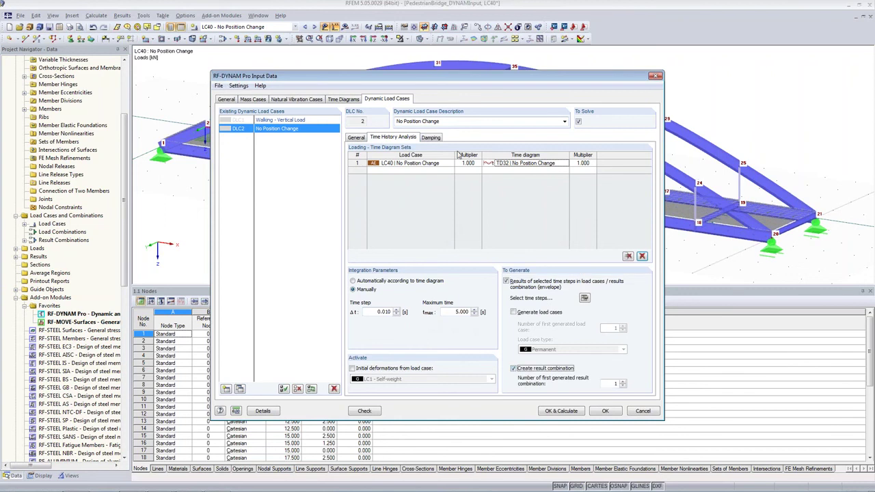
Step: Set Lehr's damping of DLC2 to 0.02 and run the RF-DYNAM Pro calculation
click(437, 138)
double_click(388, 208)
text(0.02)
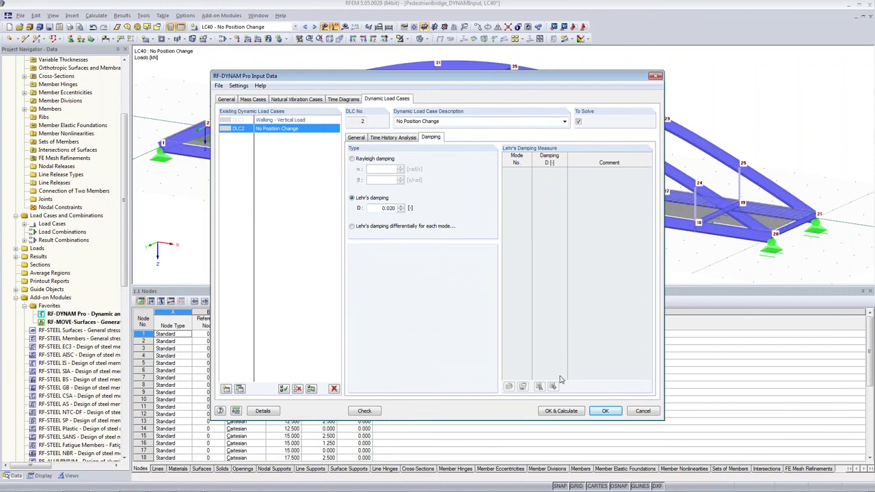
click(566, 412)
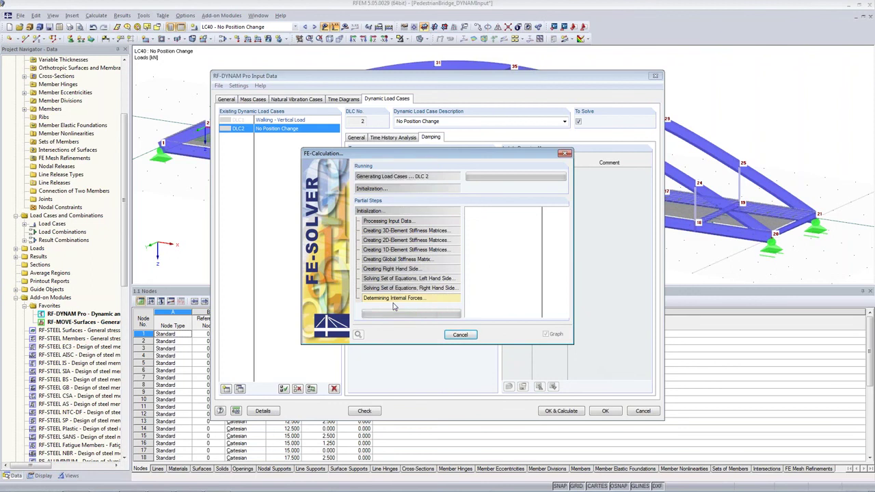
Step: Display the DLC2 - No Position Change results and plot the Displacement Z time course of node 6
click(302, 302)
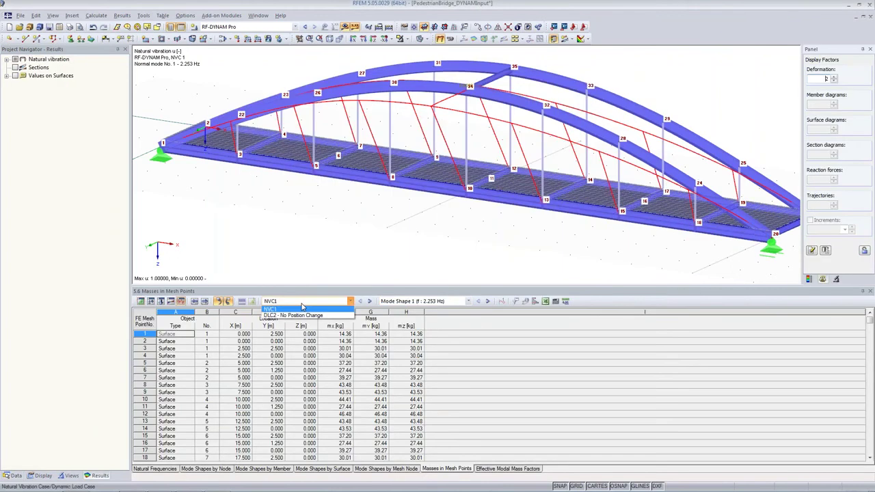
click(302, 314)
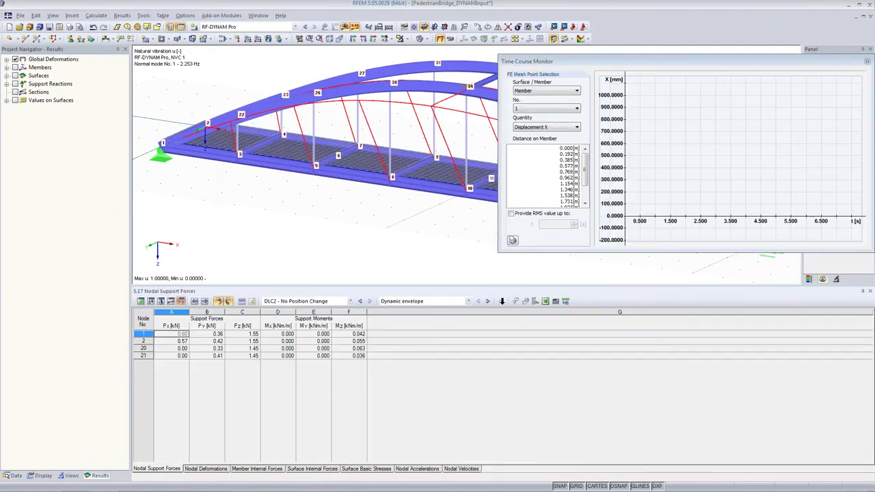
click(336, 162)
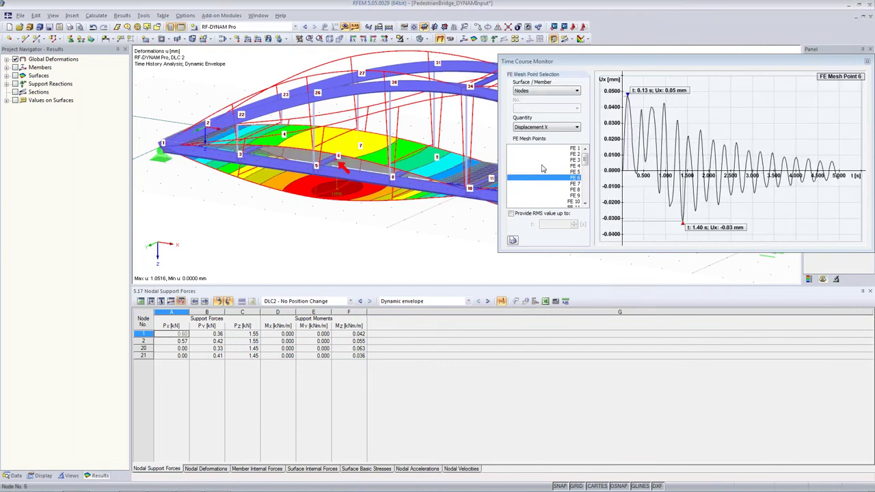
click(546, 129)
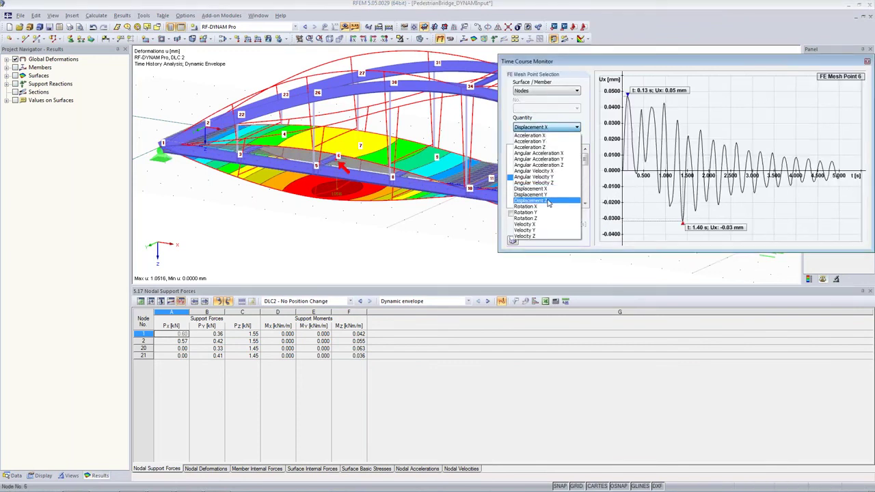
click(549, 199)
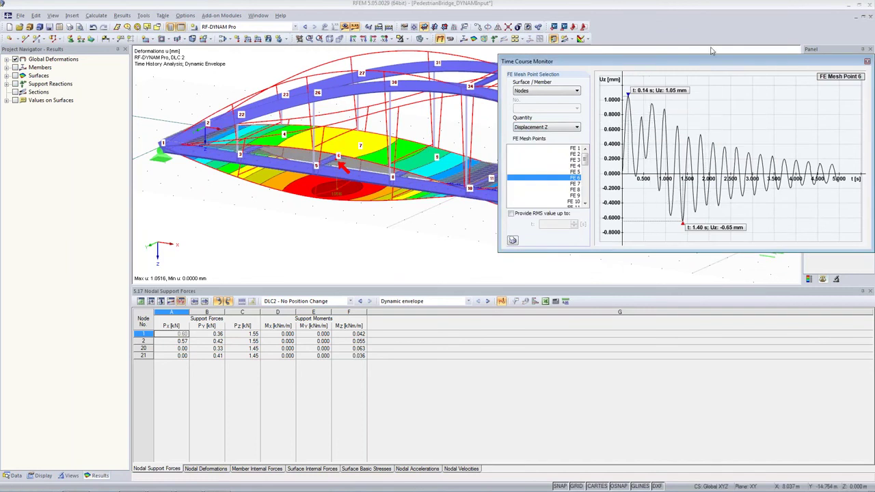
drag(713, 66, 705, 260)
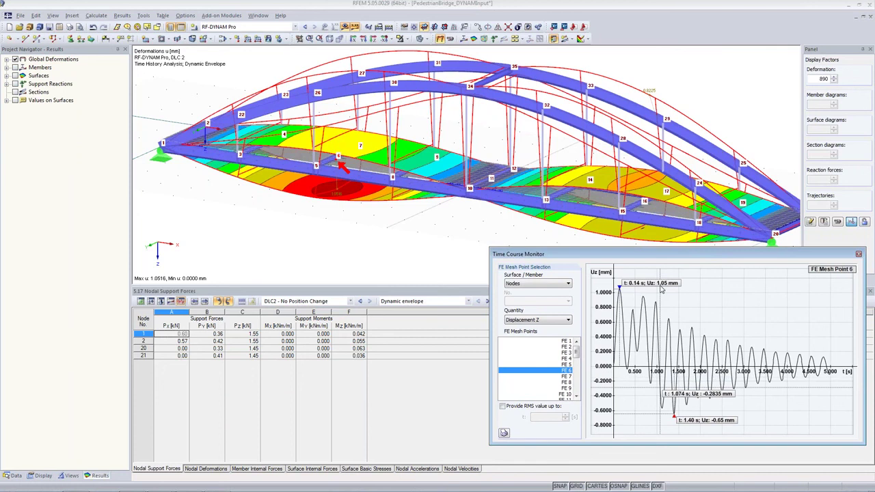
Step: Plot the Acceleration Z time course of node 6 with the RMS value provided up to 1 s
click(557, 322)
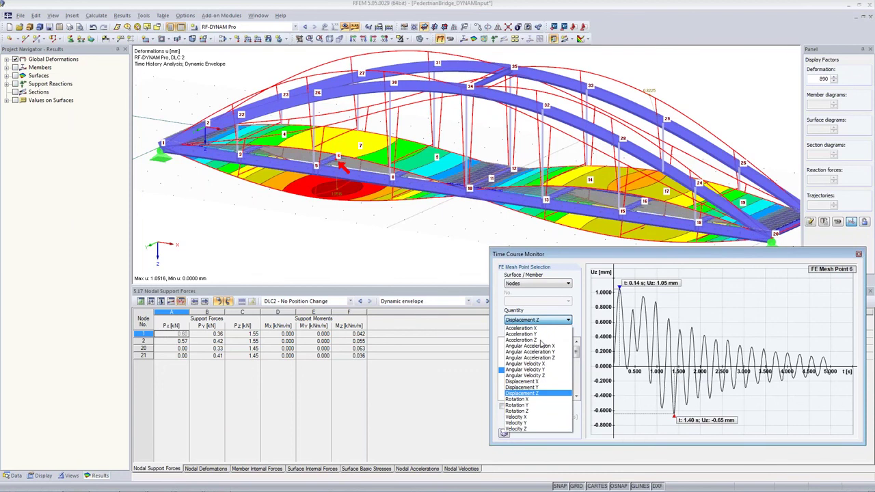
click(541, 341)
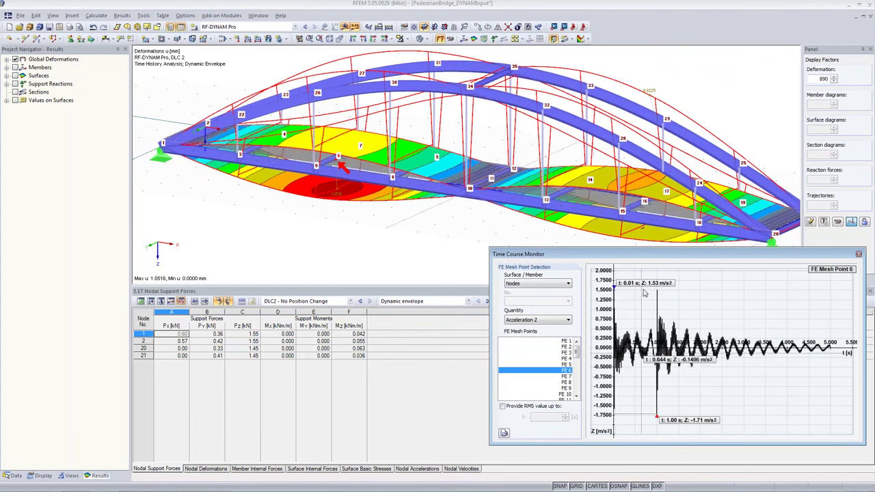
click(503, 406)
text(1)
key(Return)
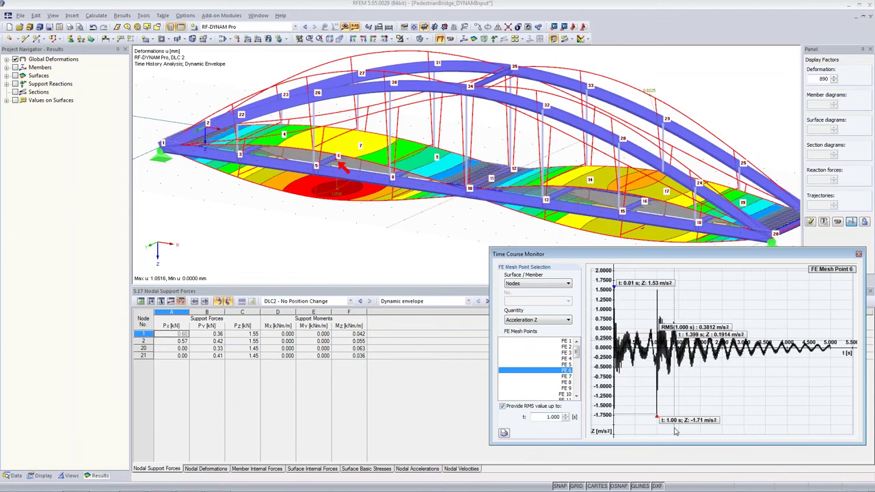
drag(539, 420, 571, 417)
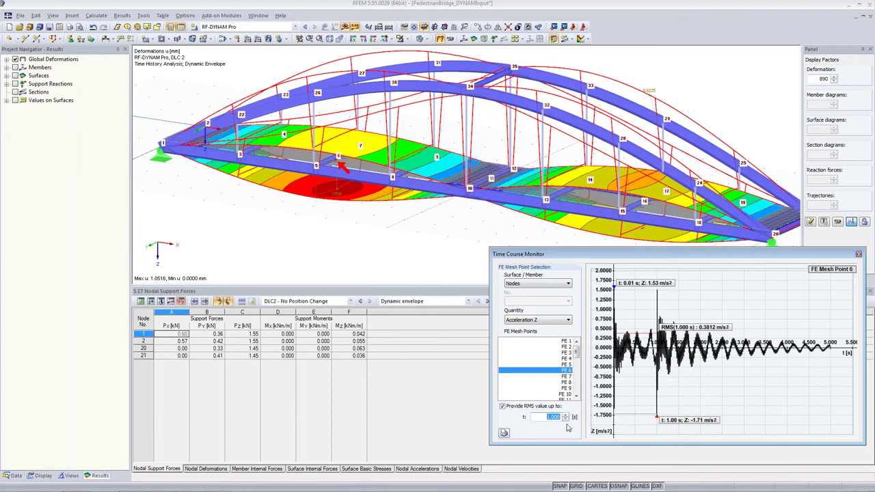
mouse_move(700, 328)
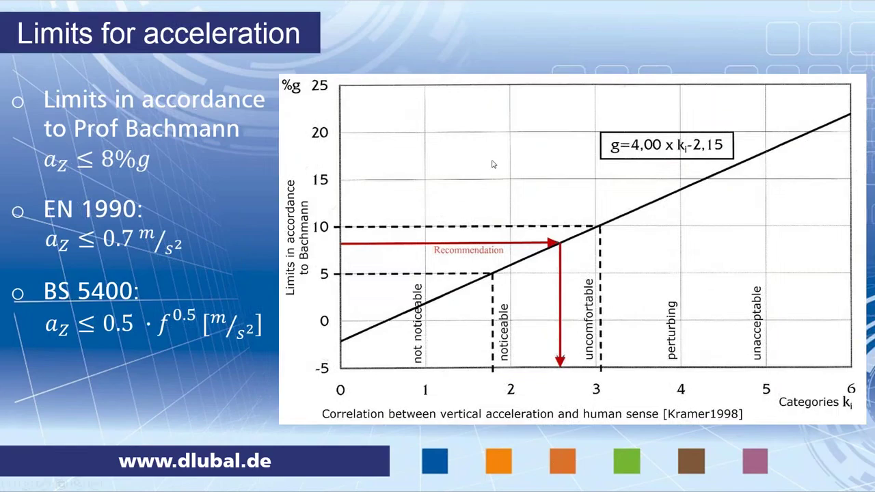
click(375, 219)
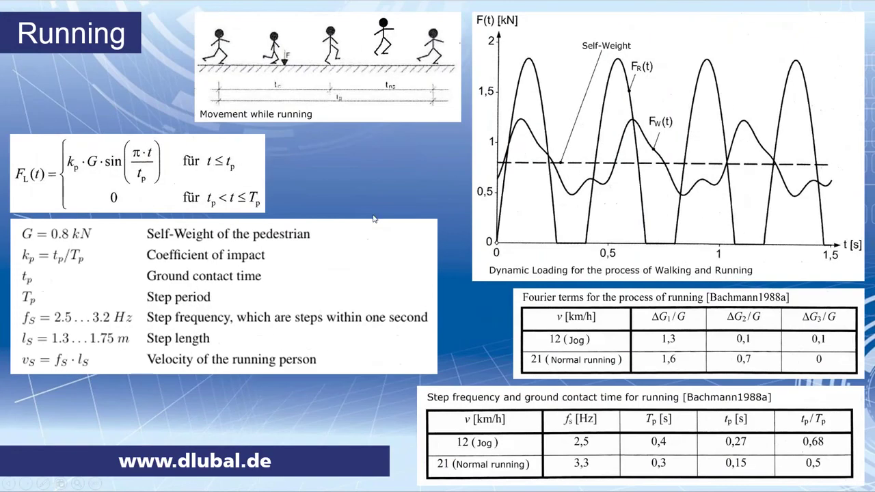